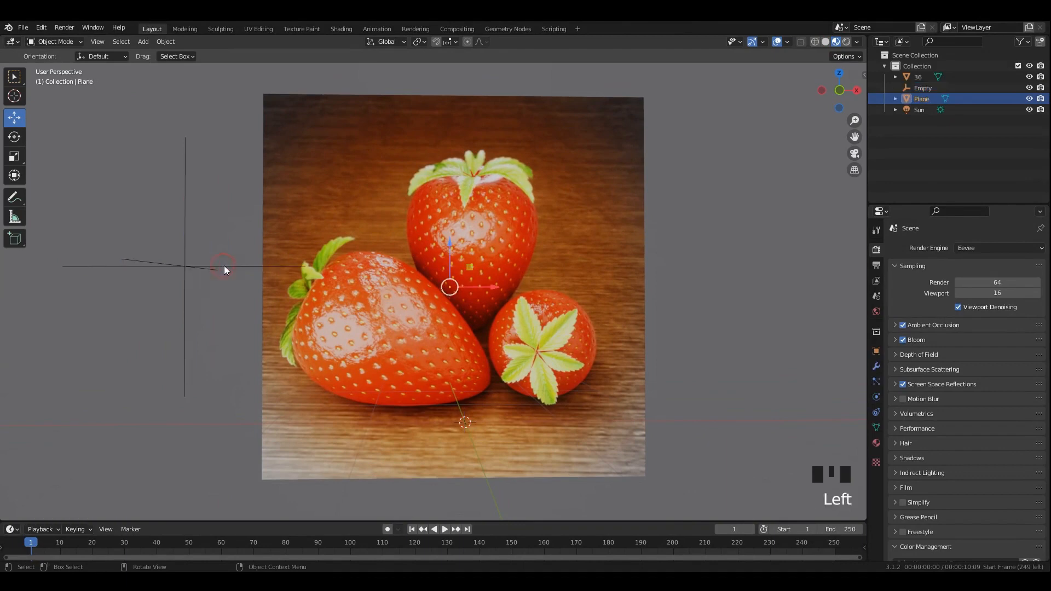
# Move the Empty across the strawberry image and back to demonstrate the dissolve, with the viewport in Rendered shading
pyautogui.click(206, 273)
pyautogui.moveTo(206, 271); pyautogui.dragTo(481, 241)
pyautogui.click(846, 42)
pyautogui.moveTo(481, 241)
pyautogui.mouseDown(button='middle')
pyautogui.moveTo(494, 269)
pyautogui.moveTo(553, 280)
pyautogui.moveTo(486, 248)
pyautogui.mouseUp(button='middle')
pyautogui.scroll(1, 553, 280)
pyautogui.moveTo(486, 248); pyautogui.dragTo(361, 253)
# Scale the Empty down to about 0.77 and shift it slightly along X to adjust the dissolve edge
pyautogui.moveTo(361, 253); pyautogui.dragTo(461, 265, button='middle')
pyautogui.scroll(1, 461, 265)
pyautogui.scroll(2, 460, 265)
pyautogui.scroll(-5, 460, 266)
pyautogui.press('s')
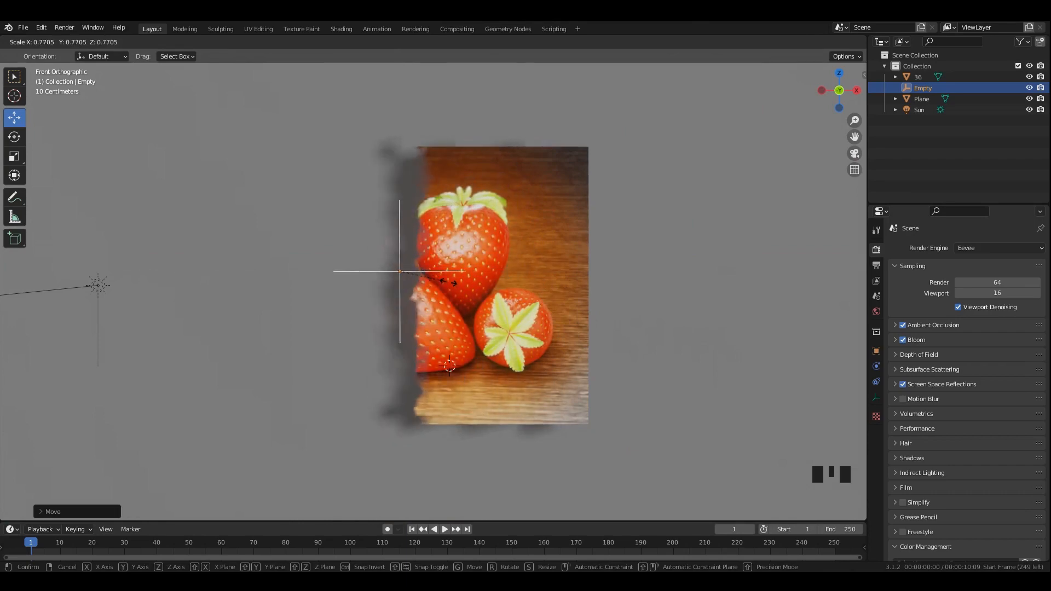
pyautogui.click(428, 276)
pyautogui.scroll(3, 428, 276)
pyautogui.moveTo(428, 276)
pyautogui.mouseDown()
pyautogui.moveTo(522, 276)
pyautogui.moveTo(388, 277)
pyautogui.moveTo(432, 271)
pyautogui.mouseUp()
pyautogui.scroll(-3, 379, 280)
# Switch the render engine to Cycles and inspect the dissolving image
pyautogui.click(988, 251)
pyautogui.click(980, 279)
pyautogui.scroll(3, 441, 279)
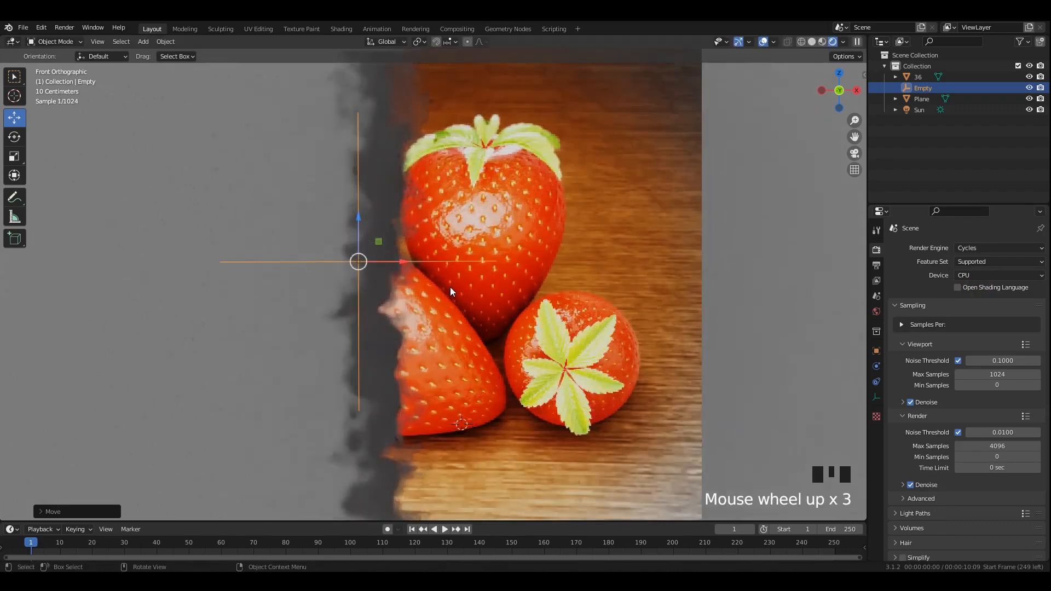
pyautogui.scroll(-2, 460, 290)
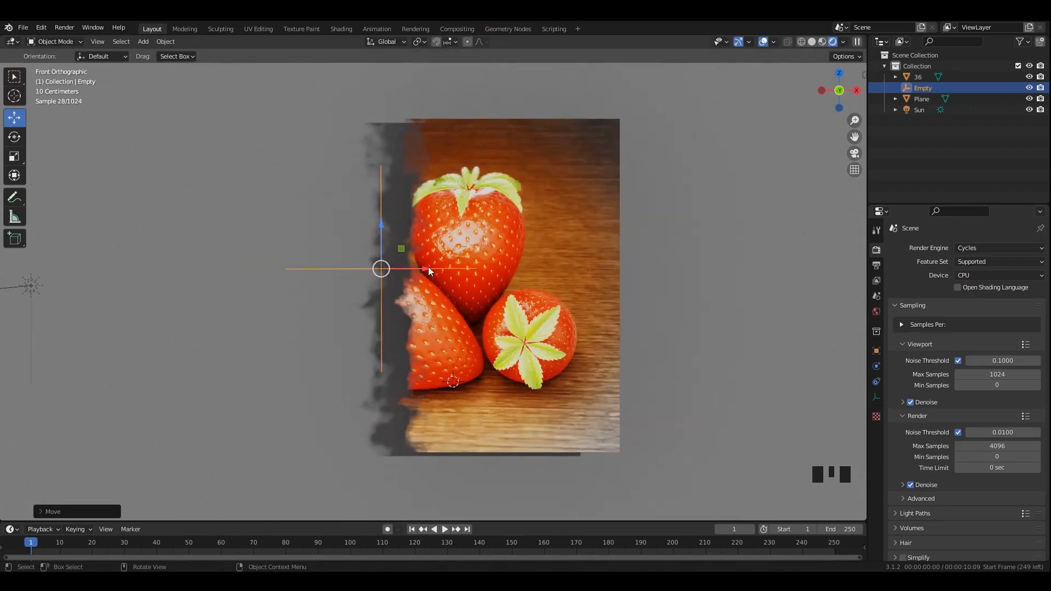
# Move the Empty farther along the X axis so that more of the strawberry image dissolves
pyautogui.click(389, 270)
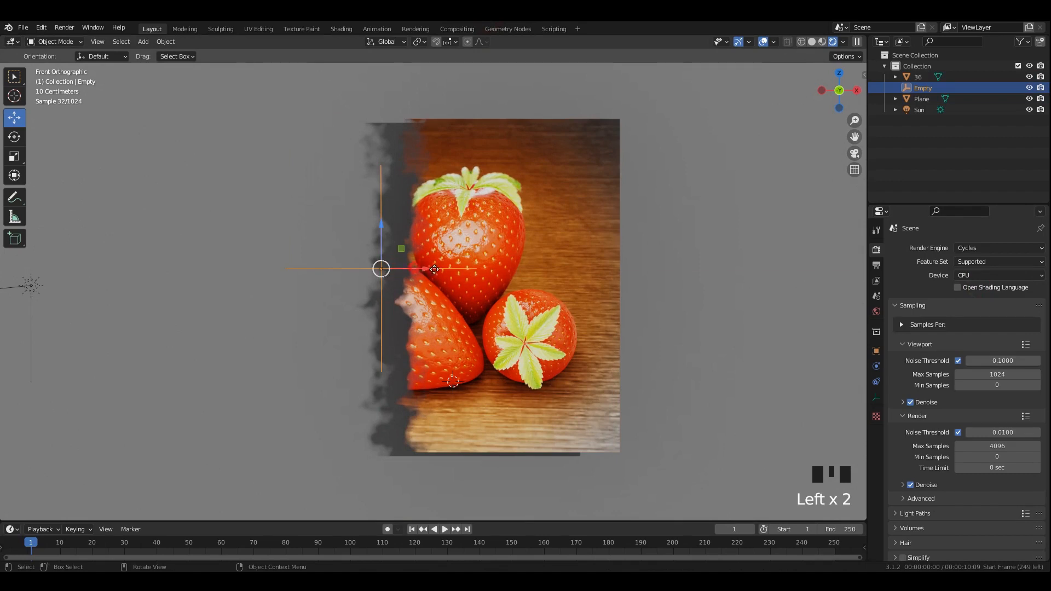
pyautogui.moveTo(435, 269); pyautogui.dragTo(460, 269)
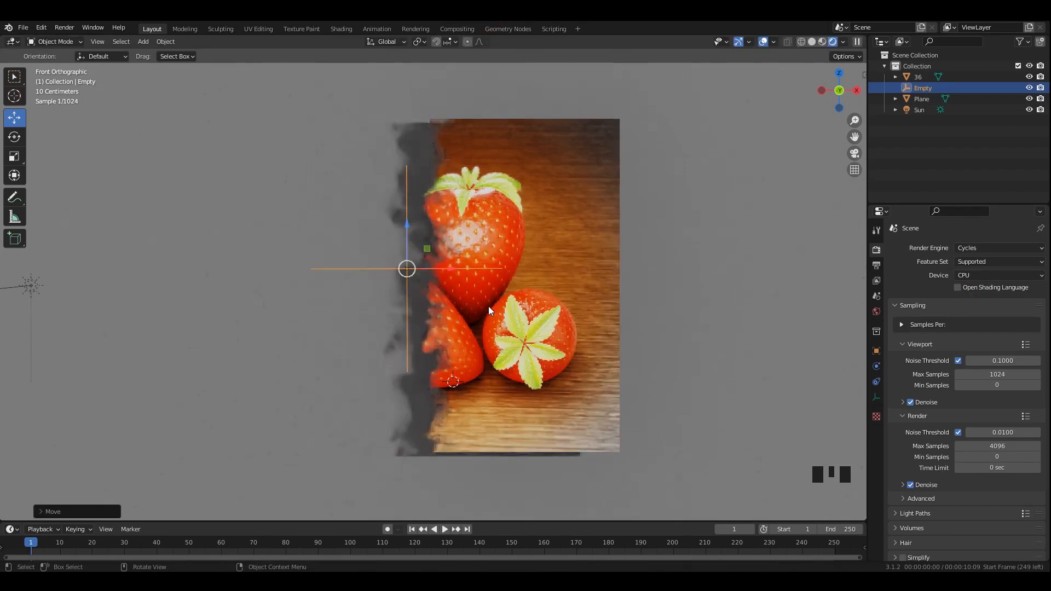
pyautogui.press('r')
pyautogui.rightClick(587, 317)
pyautogui.scroll(-1, 501, 137)
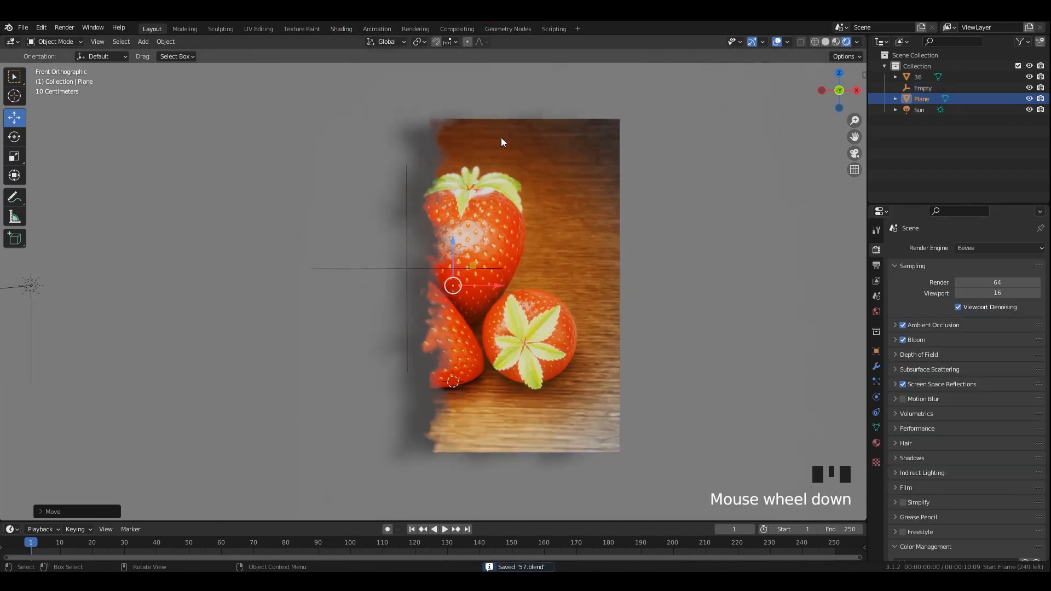
# Open the strawberry plane's material nodes in the Animation workspace and slide the ColorRamp's black stop to position 0
pyautogui.scroll(2, 530, 151)
pyautogui.moveTo(531, 151); pyautogui.dragTo(523, 211, button='middle')
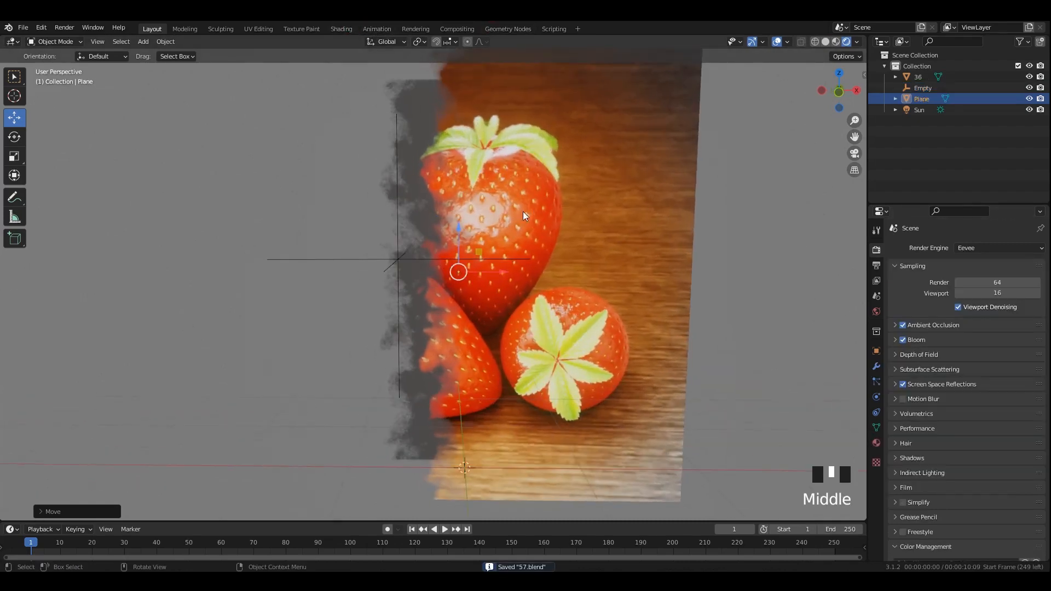
pyautogui.click(375, 29)
pyautogui.click(215, 159)
pyautogui.moveTo(215, 159); pyautogui.dragTo(202, 213, button='middle')
pyautogui.scroll(-3, 500, 277)
pyautogui.scroll(3, 219, 240)
pyautogui.scroll(1, 618, 253)
pyautogui.moveTo(619, 253); pyautogui.dragTo(615, 236, button='middle')
pyautogui.scroll(3, 614, 236)
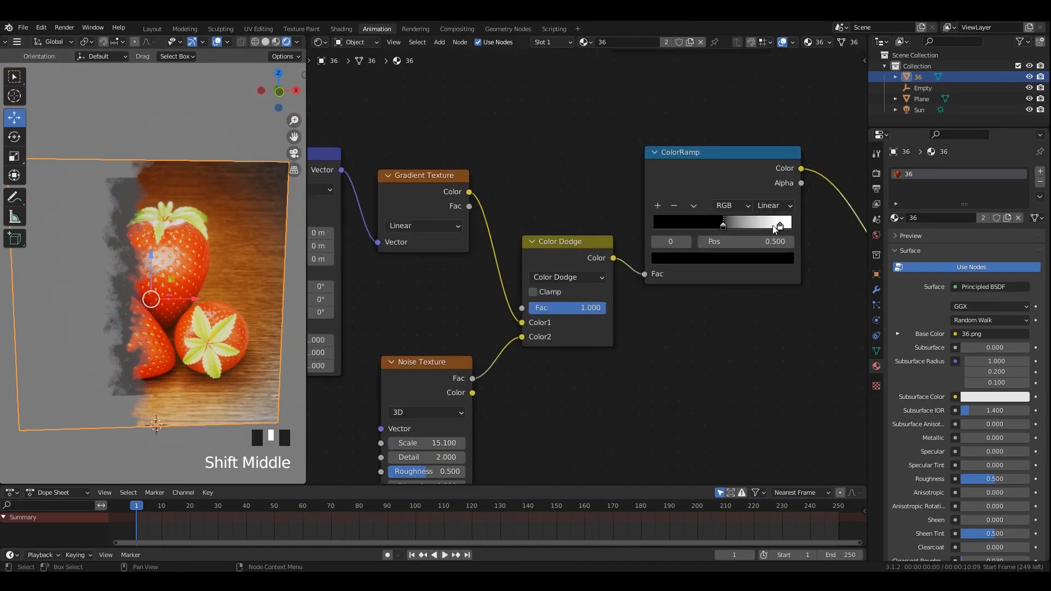
pyautogui.moveTo(712, 229); pyautogui.dragTo(707, 230)
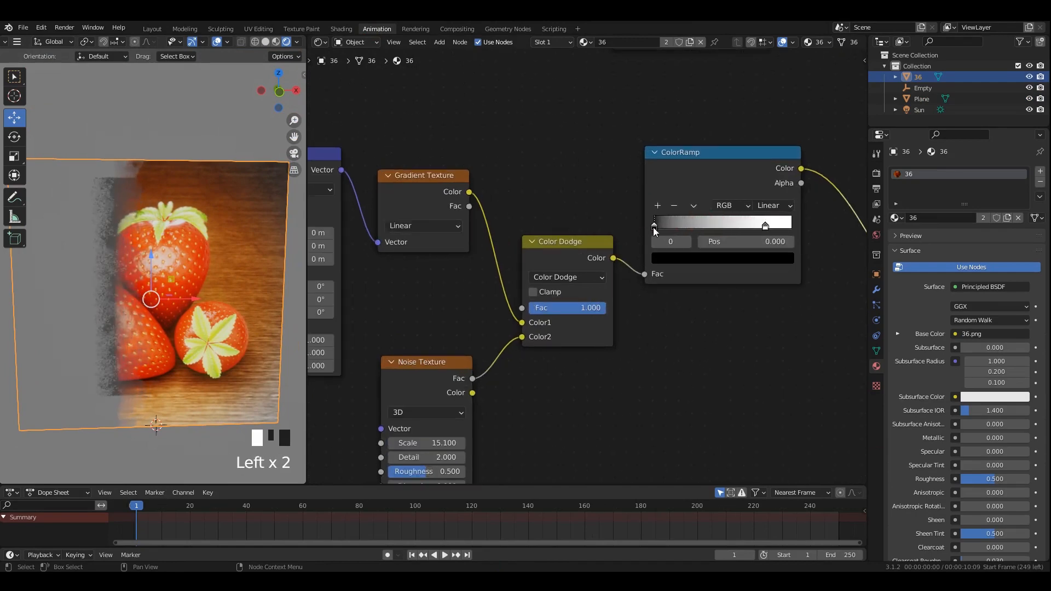
# Return to the Layout workspace, toggle the viewport overlays and gizmos, and save the file
pyautogui.click(155, 29)
pyautogui.keyDown('shift'); pyautogui.moveTo(453, 189); pyautogui.dragTo(414, 199, button='middle'); pyautogui.keyUp('shift')
pyautogui.click(777, 42)
pyautogui.click(753, 43)
pyautogui.scroll(-2, 568, 170)
pyautogui.moveTo(569, 176); pyautogui.dragTo(504, 192, button='middle')
pyautogui.hotkey('ctrl', 's')
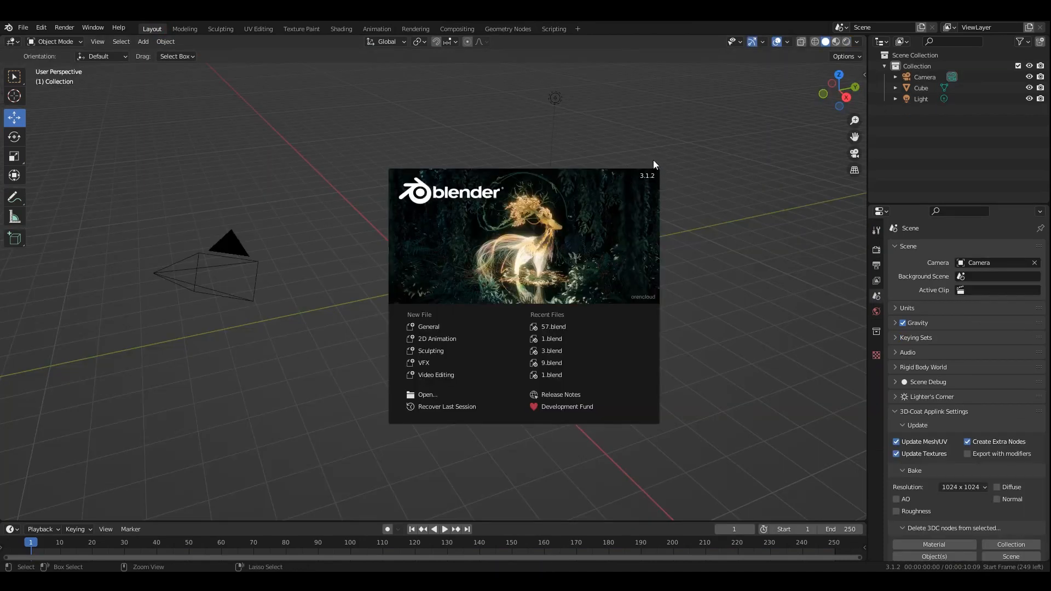
# Dismiss the splash screen and delete all default objects from the new scene
pyautogui.click(787, 279)
pyautogui.press('n')
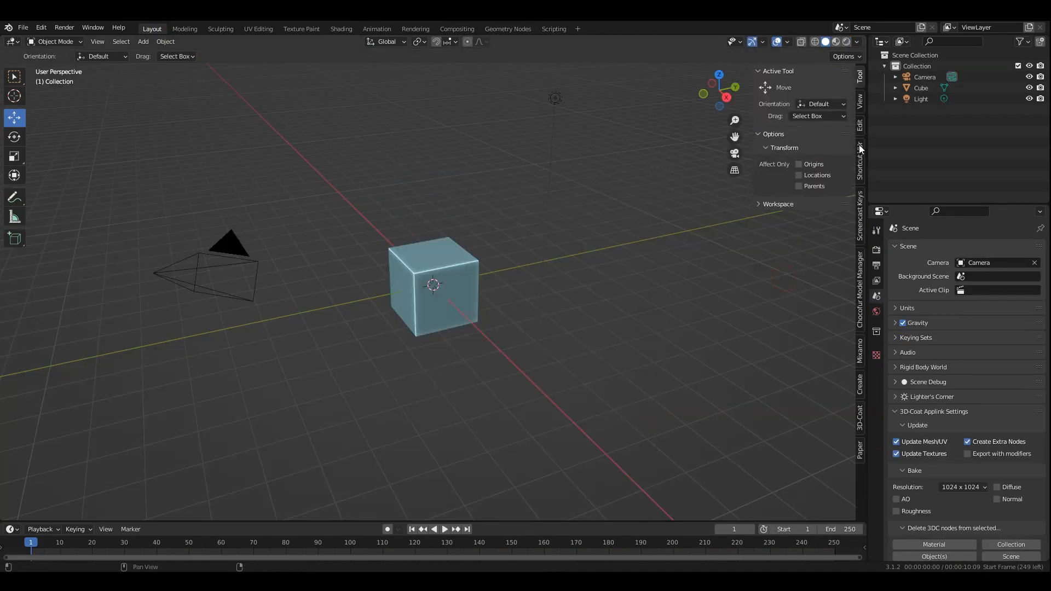
pyautogui.press('n')
pyautogui.moveTo(594, 195)
pyautogui.mouseDown(button='middle')
pyautogui.moveTo(568, 200)
pyautogui.moveTo(585, 209)
pyautogui.mouseUp(button='middle')
pyautogui.press('a')
pyautogui.press('Delete')
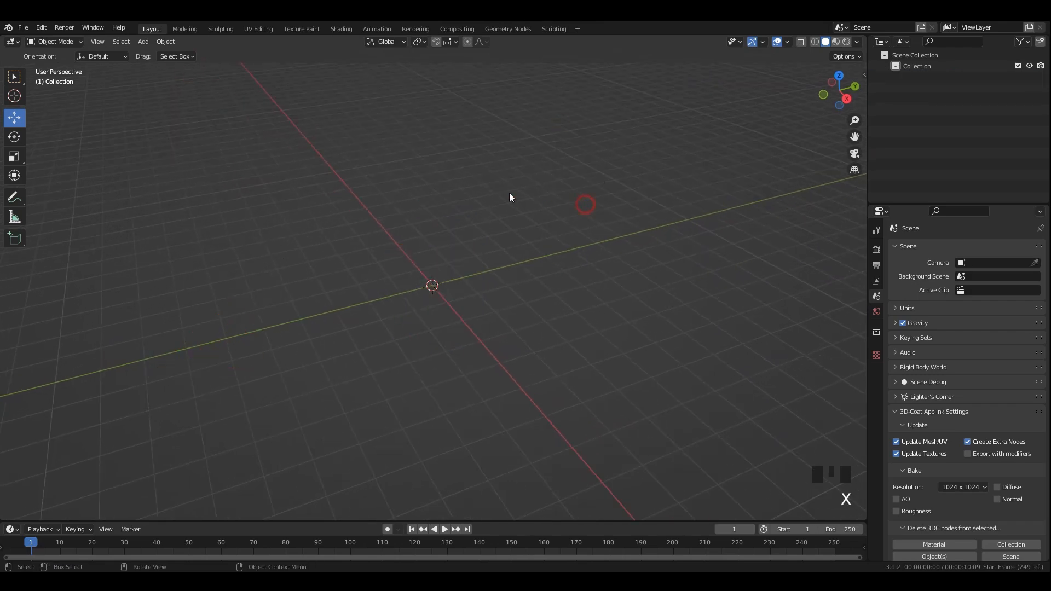
# Import the strawberry picture 36.png into the empty scene using Images as Planes
pyautogui.keyDown('shift'); pyautogui.moveTo(509, 192); pyautogui.dragTo(387, 207, button='middle'); pyautogui.keyUp('shift')
pyautogui.keyDown('shift'); pyautogui.scroll(2, 389, 219); pyautogui.keyUp('shift')
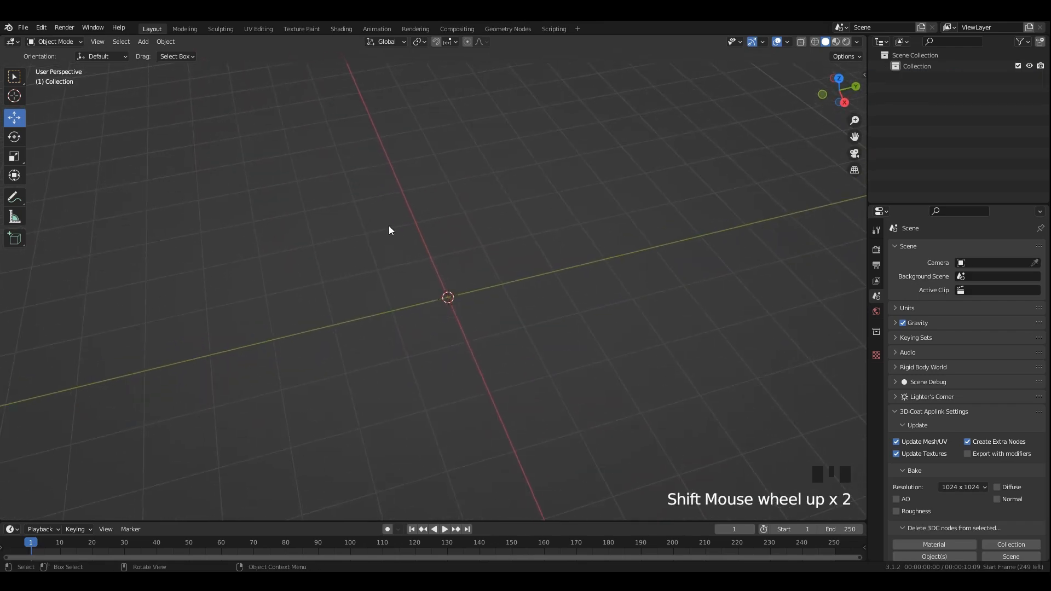
pyautogui.hotkey('shift', 'a')
pyautogui.moveTo(386, 203)
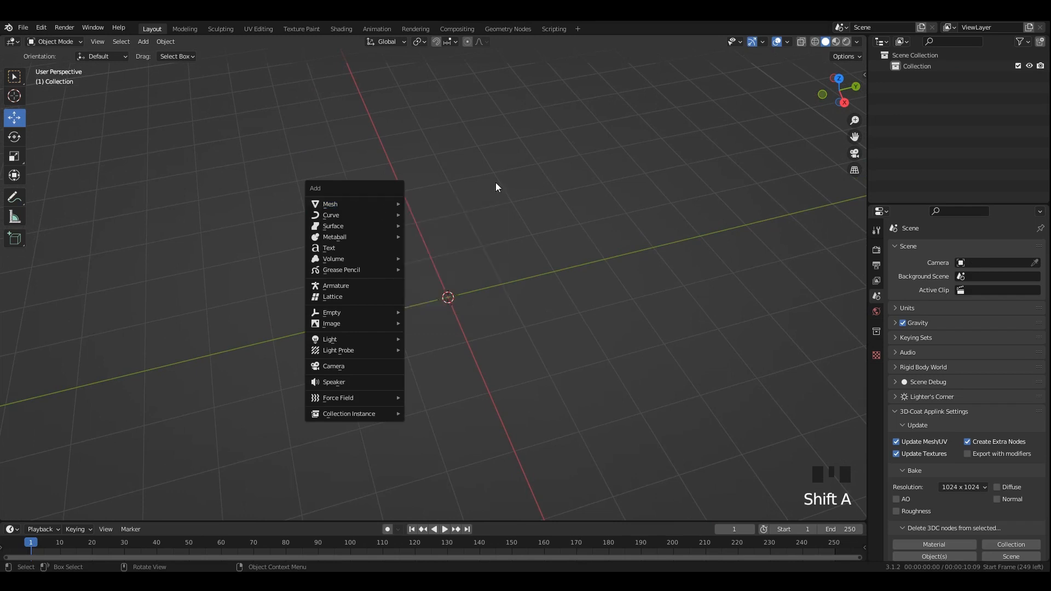
pyautogui.press('F4')
pyautogui.moveTo(485, 183)
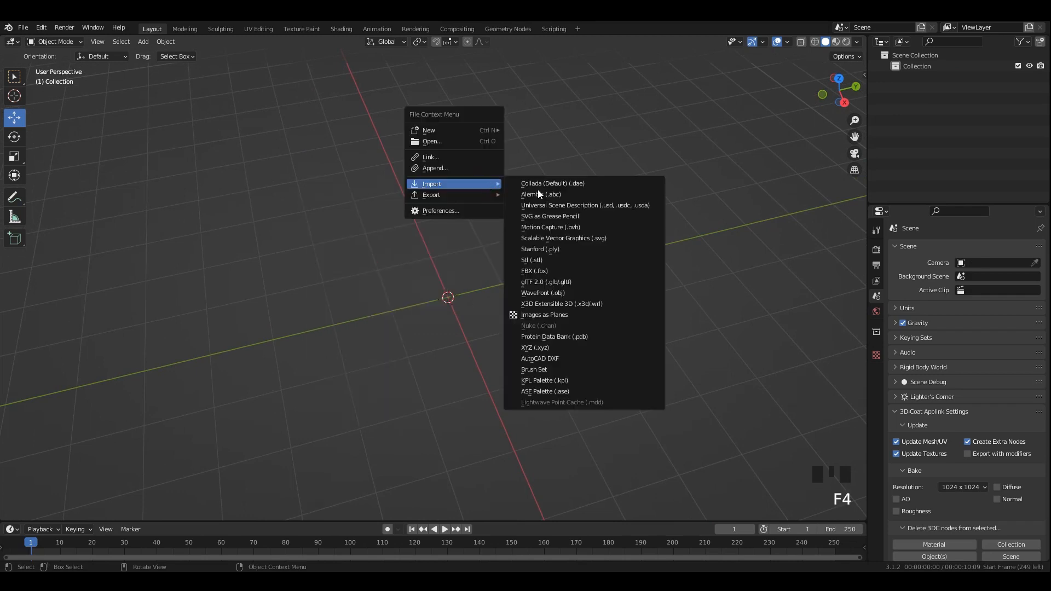
pyautogui.click(543, 314)
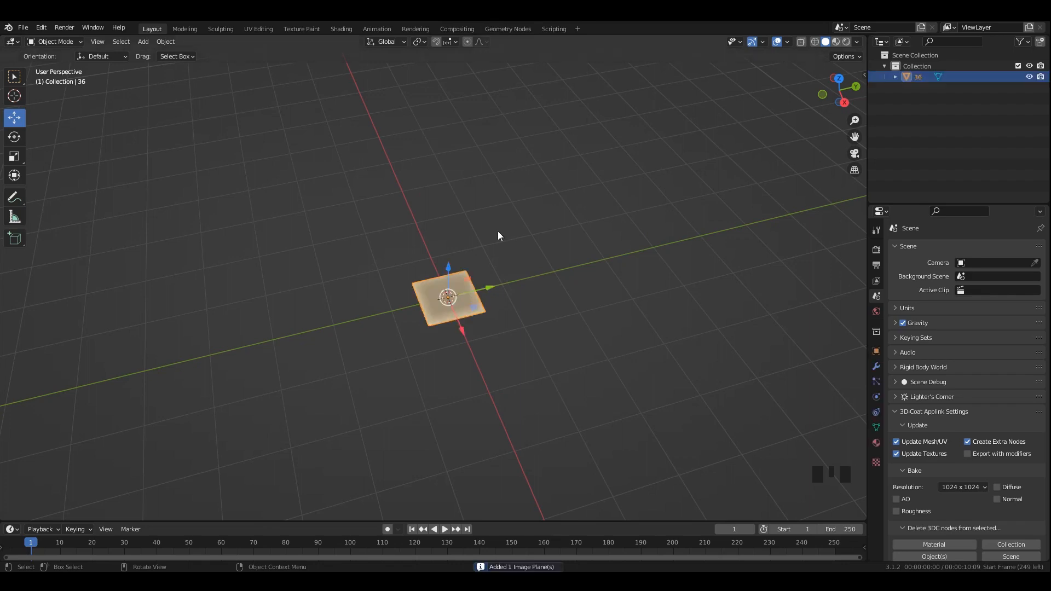
# Scale up the imported image plane around the origin
pyautogui.scroll(4, 499, 236)
pyautogui.moveTo(499, 236); pyautogui.dragTo(507, 270, button='middle')
pyautogui.scroll(-1, 564, 282)
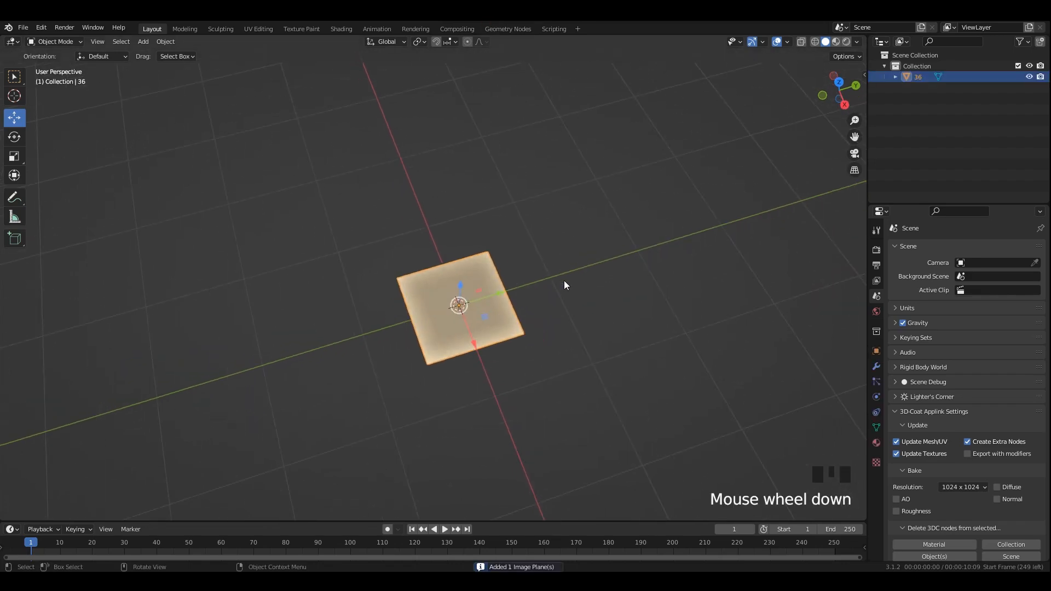
pyautogui.press('s')
pyautogui.click(591, 294)
pyautogui.scroll(-5, 655, 244)
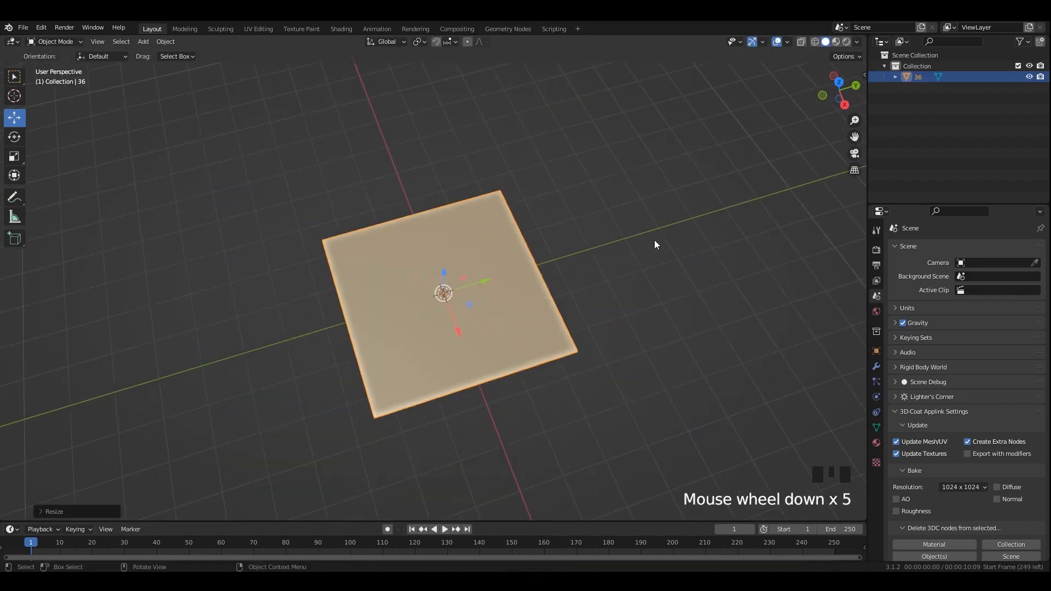
# Apply the image plane's scale and display it in Material Preview shading
pyautogui.doubleClick(497, 317)
pyautogui.hotkey('ctrl', 'a')
pyautogui.click(483, 351)
pyautogui.scroll(3, 812, 57)
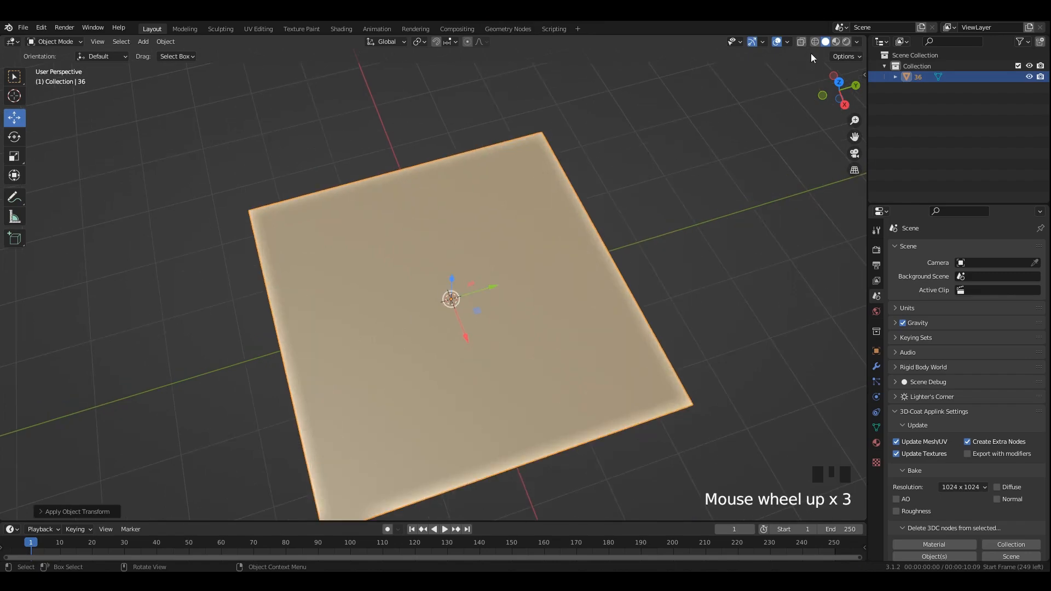
pyautogui.doubleClick(836, 43)
pyautogui.moveTo(691, 159); pyautogui.dragTo(435, 76, button='middle')
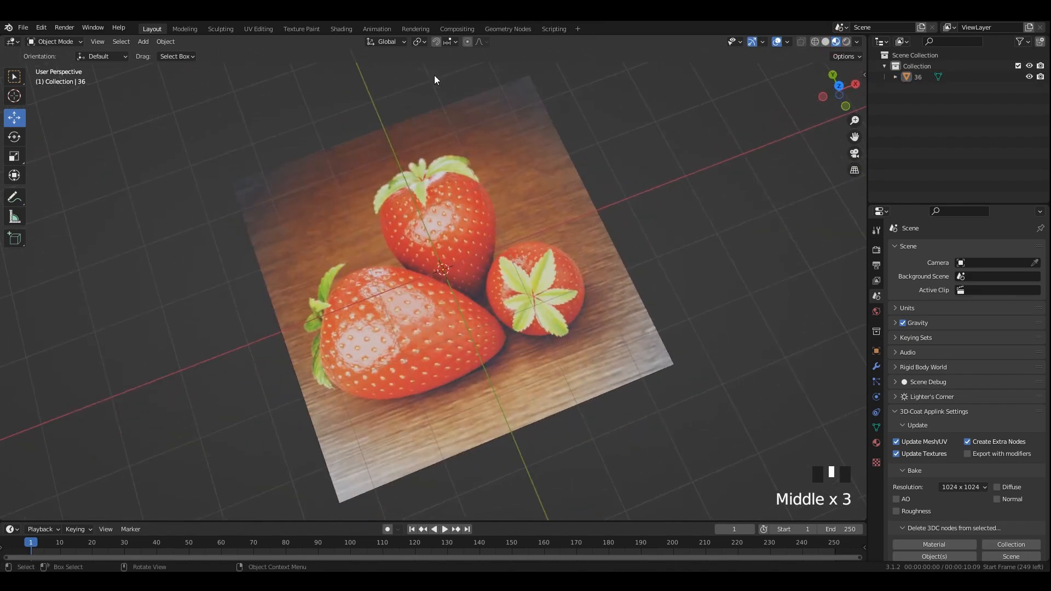
# Open the Animation workspace and turn its large 3D viewport into a Shader Editor showing the plane's material
pyautogui.click(381, 30)
pyautogui.scroll(5, 611, 198)
pyautogui.moveTo(611, 198)
pyautogui.mouseDown(button='middle')
pyautogui.moveTo(801, 56)
pyautogui.moveTo(704, 166)
pyautogui.moveTo(633, 160)
pyautogui.mouseUp(button='middle')
pyautogui.click(836, 42)
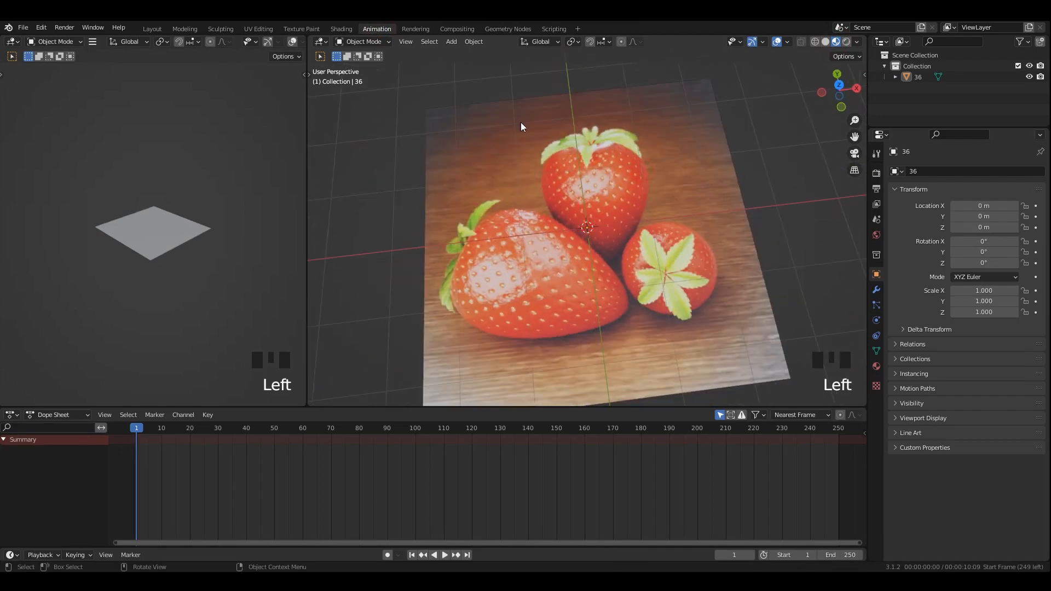
pyautogui.click(320, 44)
pyautogui.click(340, 145)
pyautogui.scroll(6, 217, 172)
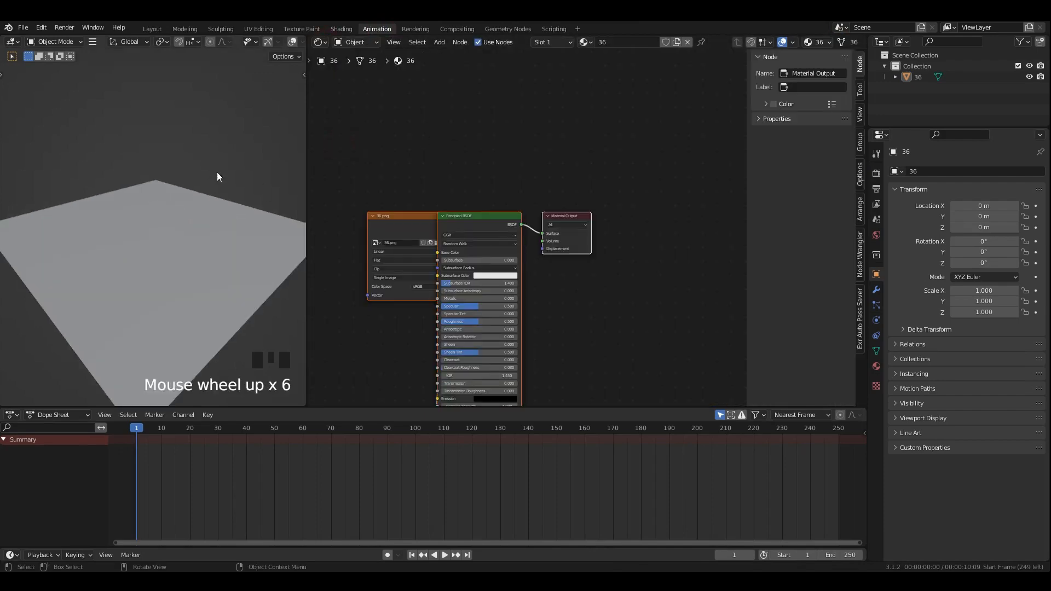
# Select the image plane and show it in Material Preview shading in the small viewport
pyautogui.click(179, 236)
pyautogui.click(281, 41)
pyautogui.moveTo(270, 64)
pyautogui.mouseDown(button='middle')
pyautogui.moveTo(228, 194)
pyautogui.moveTo(219, 185)
pyautogui.mouseUp(button='middle')
pyautogui.click(219, 185)
pyautogui.scroll(4, 478, 265)
pyautogui.moveTo(410, 129); pyautogui.dragTo(511, 119, button='middle')
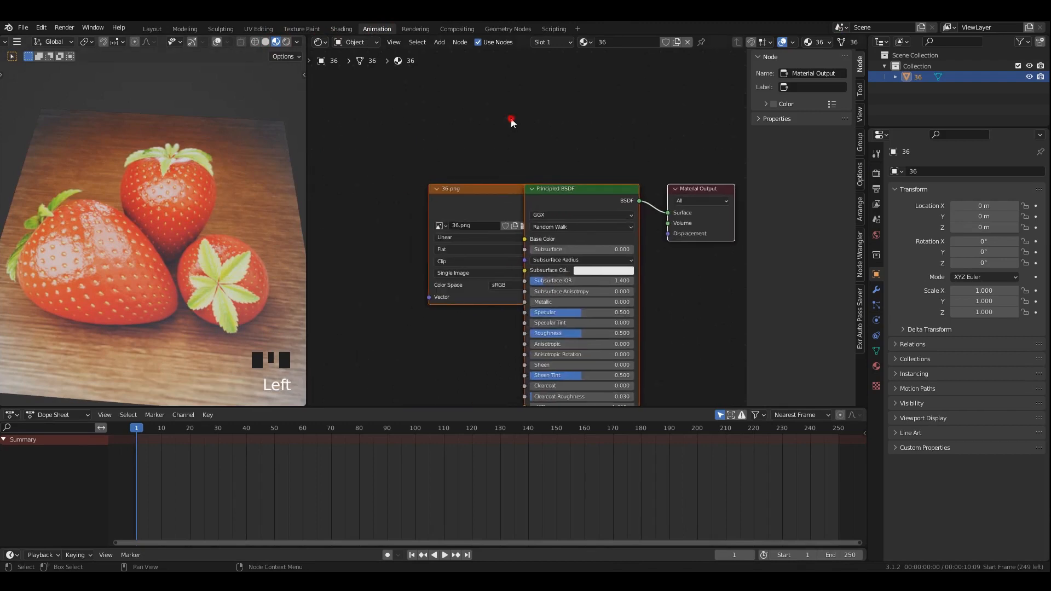
# Move the 36.png texture node clear of the Principled BSDF and cut the link between their Alpha sockets
pyautogui.click(471, 203)
pyautogui.moveTo(490, 200); pyautogui.dragTo(396, 206)
pyautogui.scroll(-4, 510, 299)
pyautogui.moveTo(500, 299); pyautogui.dragTo(513, 261, button='middle')
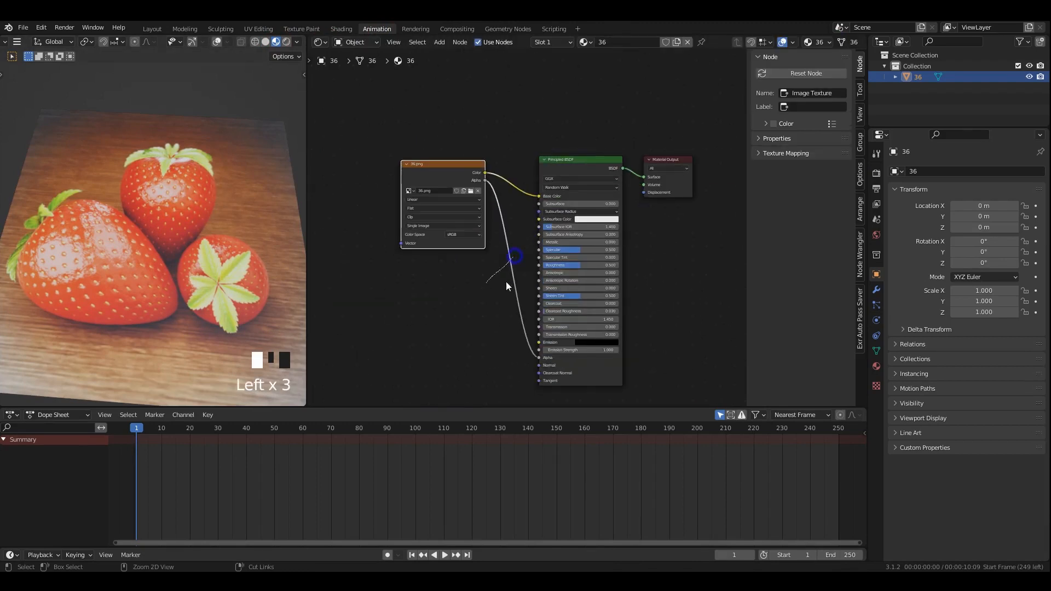
pyautogui.click(197, 186)
pyautogui.scroll(-2, 197, 186)
pyautogui.moveTo(197, 186); pyautogui.dragTo(250, 110, button='middle')
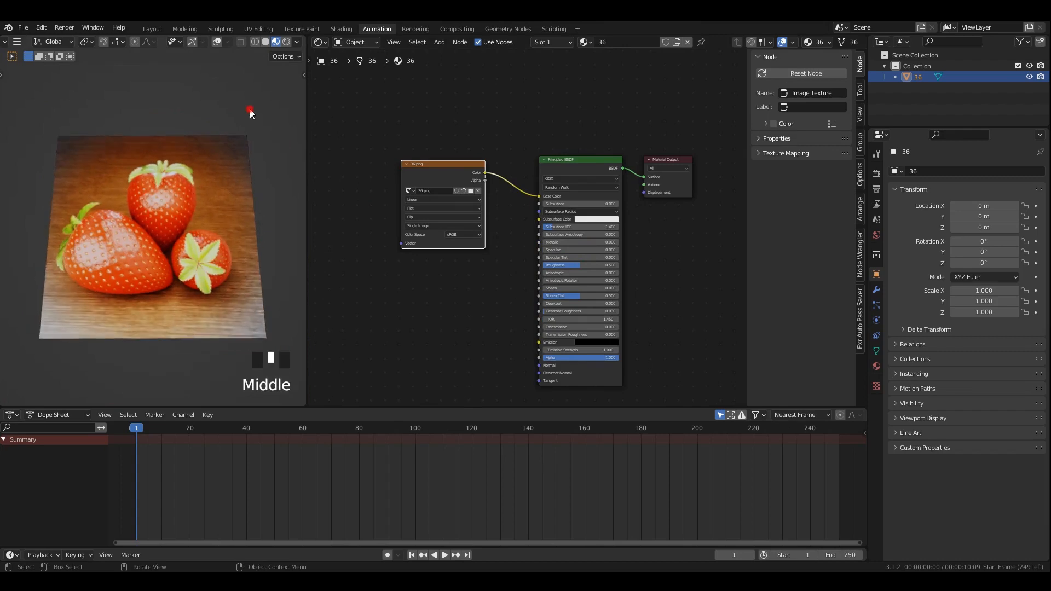
# Enlarge the Shader Editor by shrinking the Dope Sheet, hide its sidebar, and save the file
pyautogui.moveTo(417, 429); pyautogui.dragTo(416, 485)
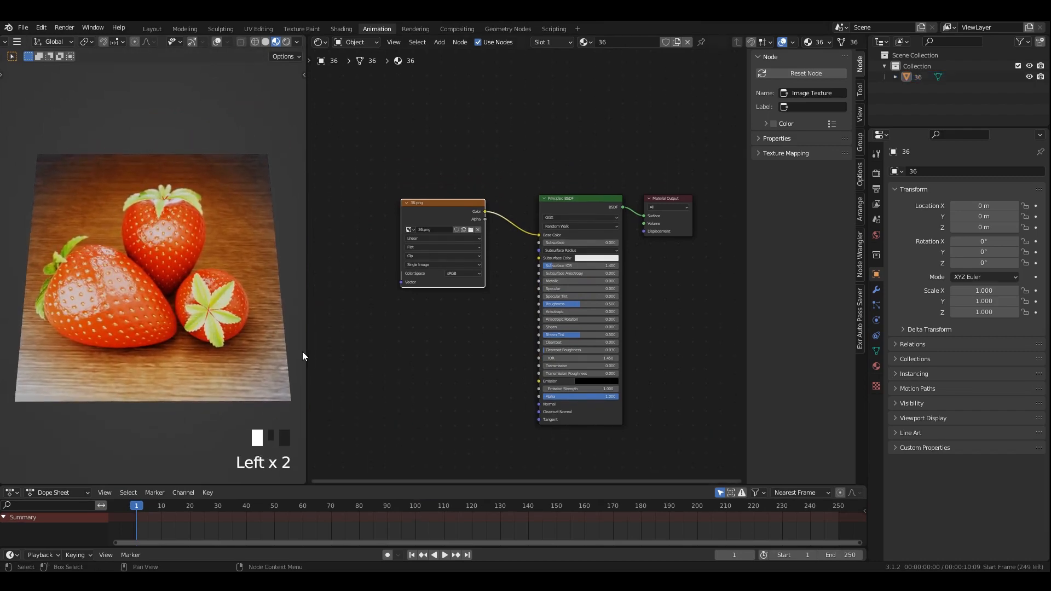
pyautogui.press('n')
pyautogui.moveTo(234, 267); pyautogui.dragTo(213, 211, button='middle')
pyautogui.hotkey('ctrl', 's')
pyautogui.scroll(-1, 203, 222)
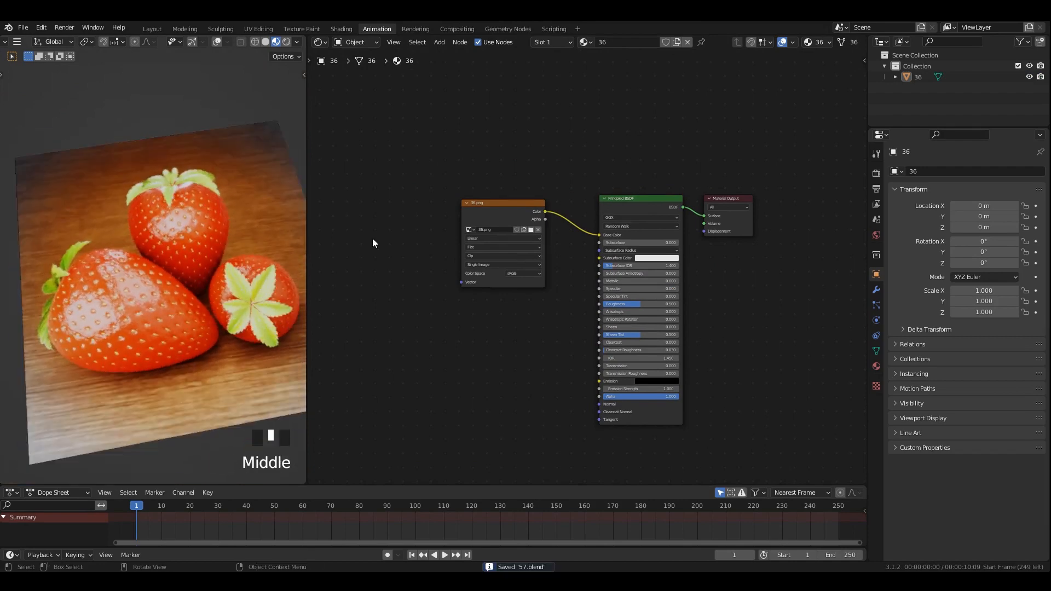
# Move the 36.png texture node farther up and away from the Principled BSDF to make room for more nodes
pyautogui.scroll(4, 587, 267)
pyautogui.click(546, 146)
pyautogui.moveTo(471, 190); pyautogui.dragTo(421, 152)
pyautogui.scroll(-3, 438, 189)
pyautogui.moveTo(446, 204); pyautogui.dragTo(509, 153, button='middle')
pyautogui.scroll(3, 500, 252)
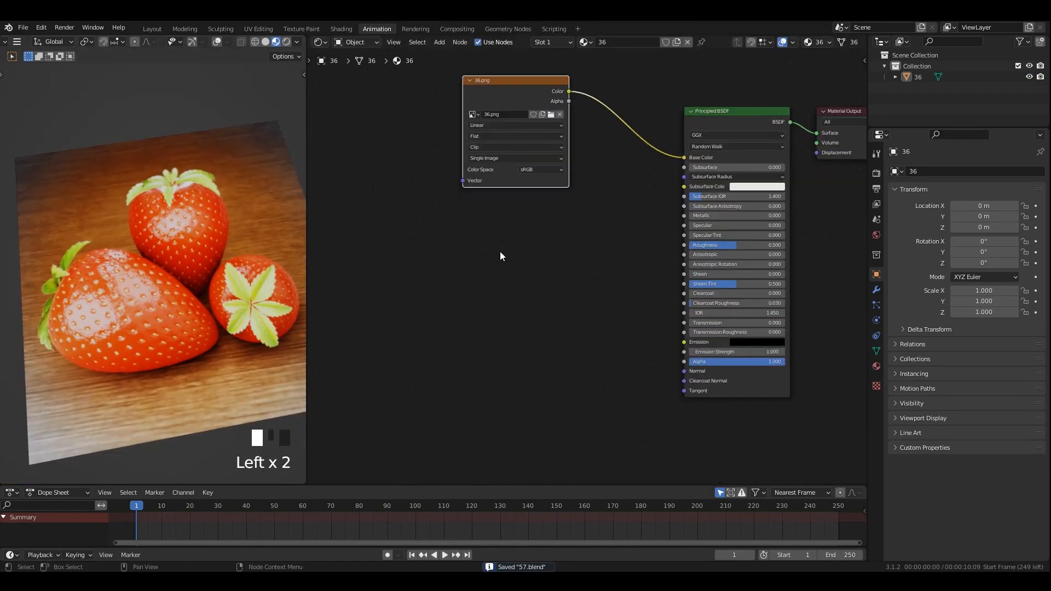
# Add a Gradient Texture node below the 36.png texture node and preview its output on the plane
pyautogui.hotkey('shift', 'a')
pyautogui.click(491, 256)
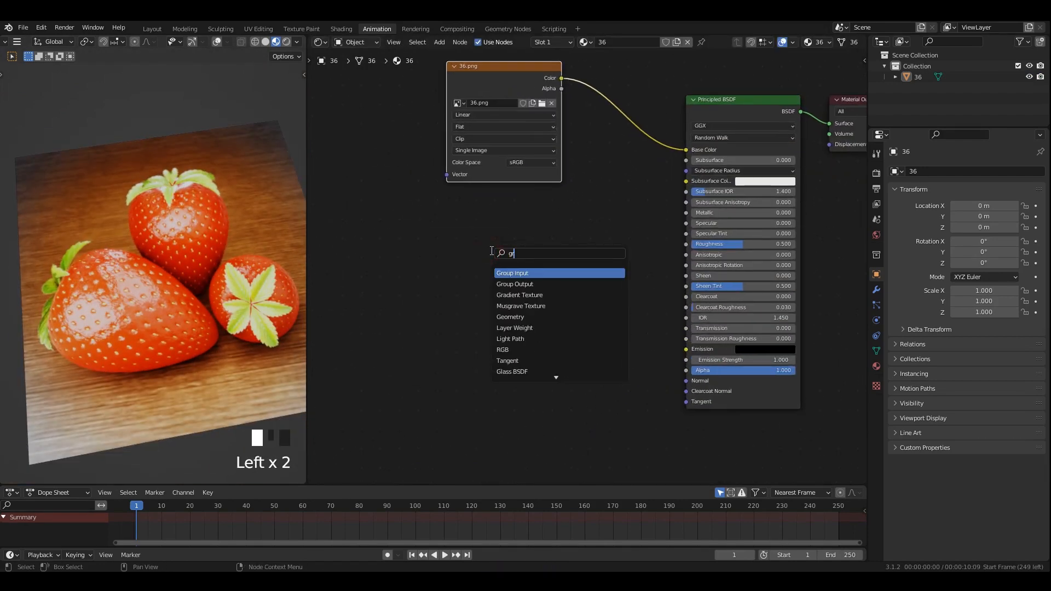
pyautogui.click(534, 273)
pyautogui.click(411, 339)
pyautogui.moveTo(411, 340); pyautogui.dragTo(585, 309, button='middle')
pyautogui.scroll(1, 580, 310)
pyautogui.moveTo(574, 313); pyautogui.dragTo(515, 288)
pyautogui.keyDown('ctrl'); pyautogui.keyDown('shift'); pyautogui.click(514, 286); pyautogui.keyUp('shift'); pyautogui.keyUp('ctrl')
# Add connected Mapping and Texture Coordinate nodes to the Gradient Texture node
pyautogui.moveTo(485, 287); pyautogui.dragTo(556, 287, button='middle')
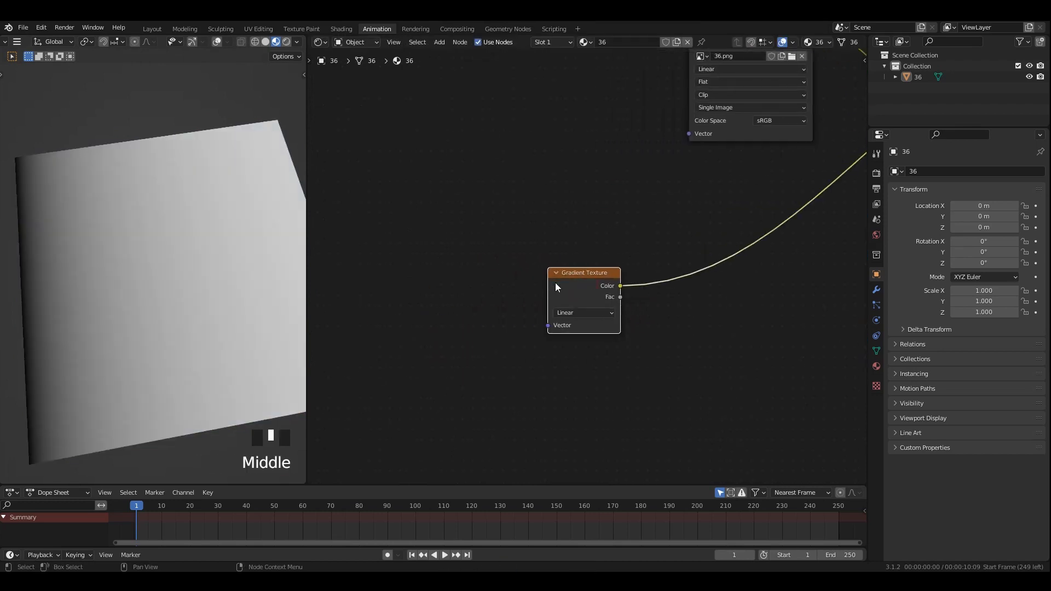
pyautogui.hotkey('ctrl', 't')
pyautogui.scroll(-2, 192, 269)
pyautogui.moveTo(192, 268); pyautogui.dragTo(194, 267, button='middle')
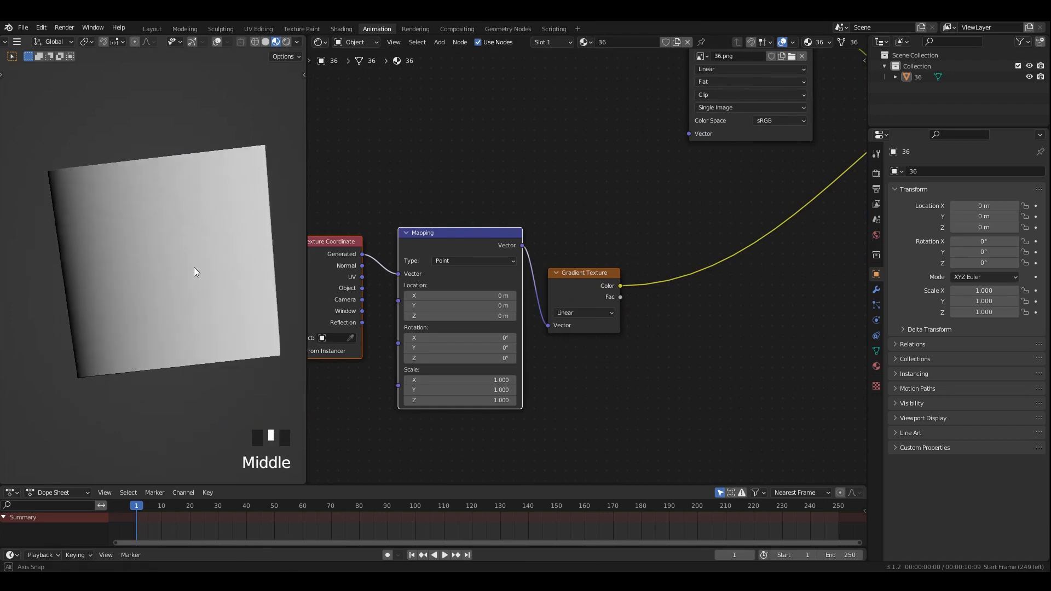
# Feed the Mapping node's Vector from the Texture Coordinate's Object output instead of Generated
pyautogui.moveTo(389, 281); pyautogui.dragTo(477, 280, button='middle')
pyautogui.scroll(1, 477, 280)
pyautogui.moveTo(468, 285); pyautogui.dragTo(467, 284)
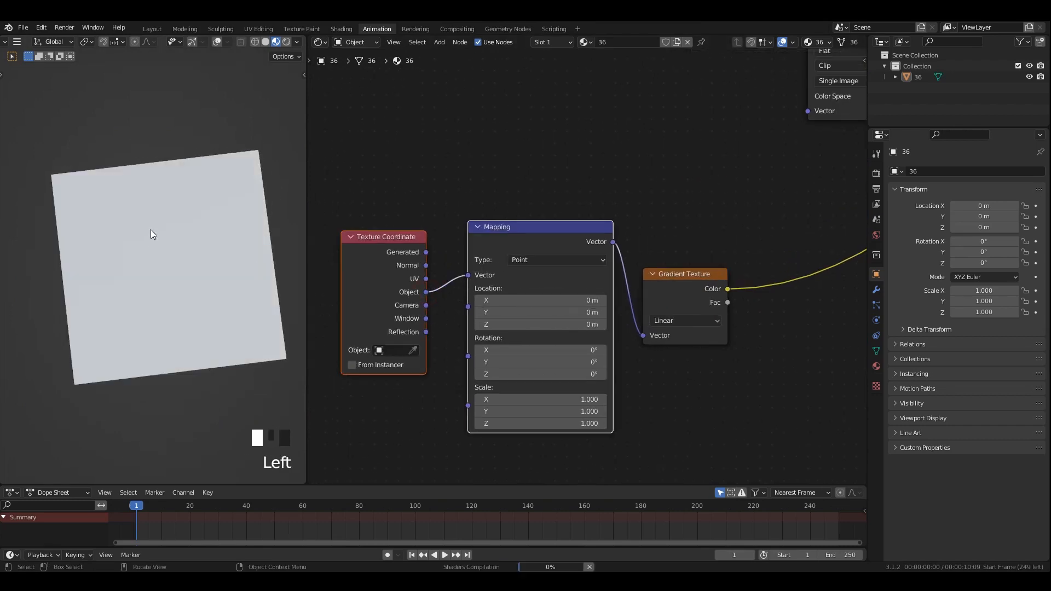
pyautogui.moveTo(181, 227); pyautogui.dragTo(170, 221, button='middle')
pyautogui.scroll(-1, 578, 273)
# Select the Texture Coordinate, Mapping and Gradient Texture nodes and move them together away from the Principled BSDF
pyautogui.moveTo(419, 171); pyautogui.dragTo(721, 333)
pyautogui.moveTo(659, 288); pyautogui.dragTo(626, 310)
pyautogui.scroll(-4, 636, 299)
pyautogui.moveTo(683, 263); pyautogui.dragTo(564, 279, button='middle')
# Restore the Principled BSDF as the previewed shader and connect the Gradient Texture's Color to its Alpha input
pyautogui.keyDown('ctrl'); pyautogui.keyDown('shift'); pyautogui.click(795, 139); pyautogui.keyUp('shift'); pyautogui.keyUp('ctrl')
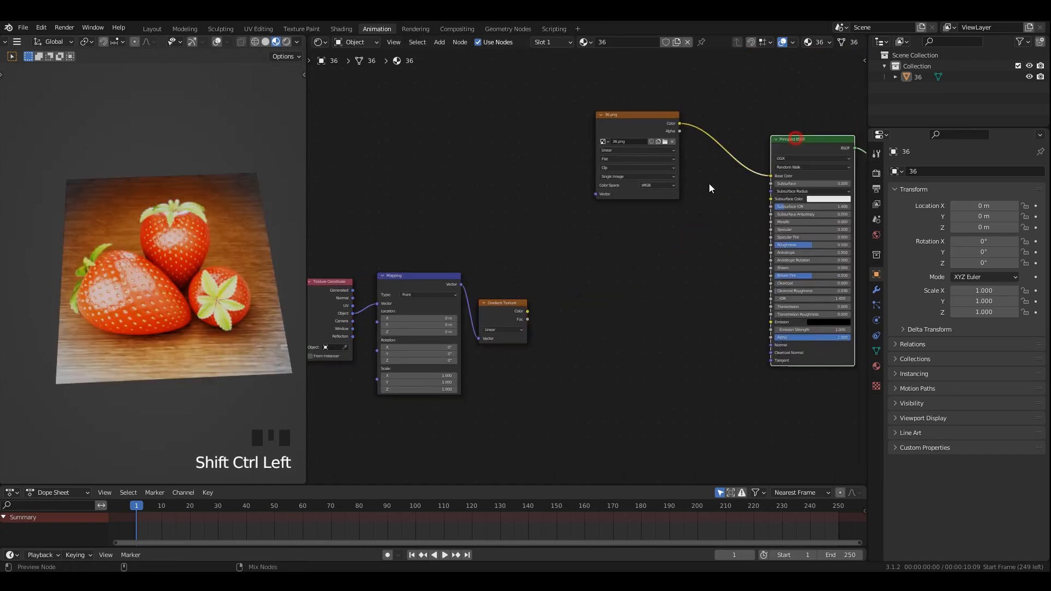
pyautogui.moveTo(528, 311); pyautogui.dragTo(773, 338)
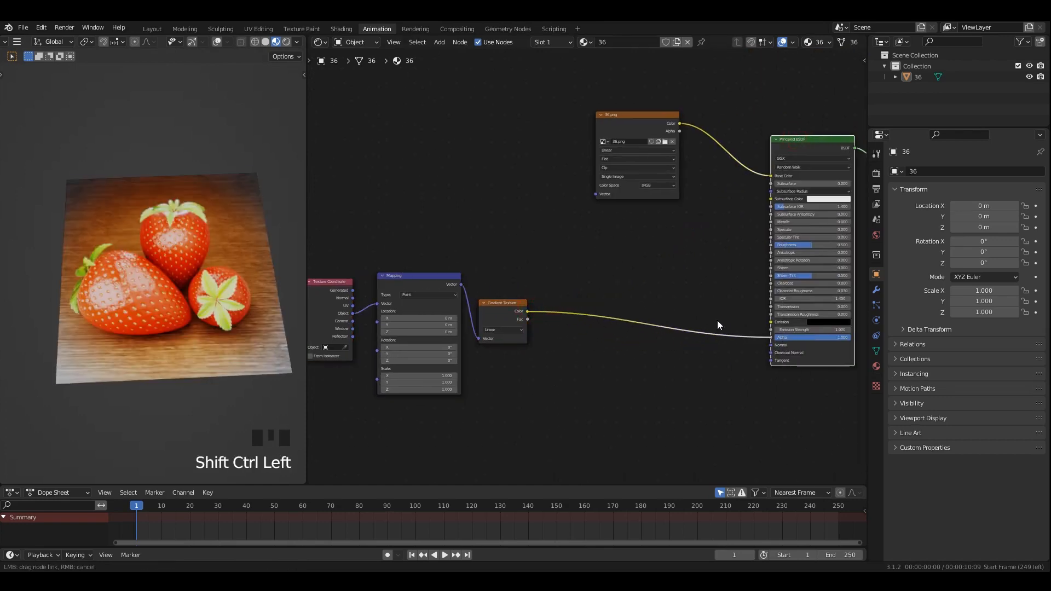
# Reposition the Texture Coordinate, Mapping and Gradient Texture nodes as a group closer to the Principled BSDF
pyautogui.scroll(-1, 518, 235)
pyautogui.moveTo(518, 234); pyautogui.dragTo(547, 234, button='middle')
pyautogui.moveTo(408, 226); pyautogui.dragTo(572, 307)
pyautogui.moveTo(572, 308); pyautogui.dragTo(618, 307)
pyautogui.scroll(3, 244, 259)
pyautogui.scroll(3, 584, 359)
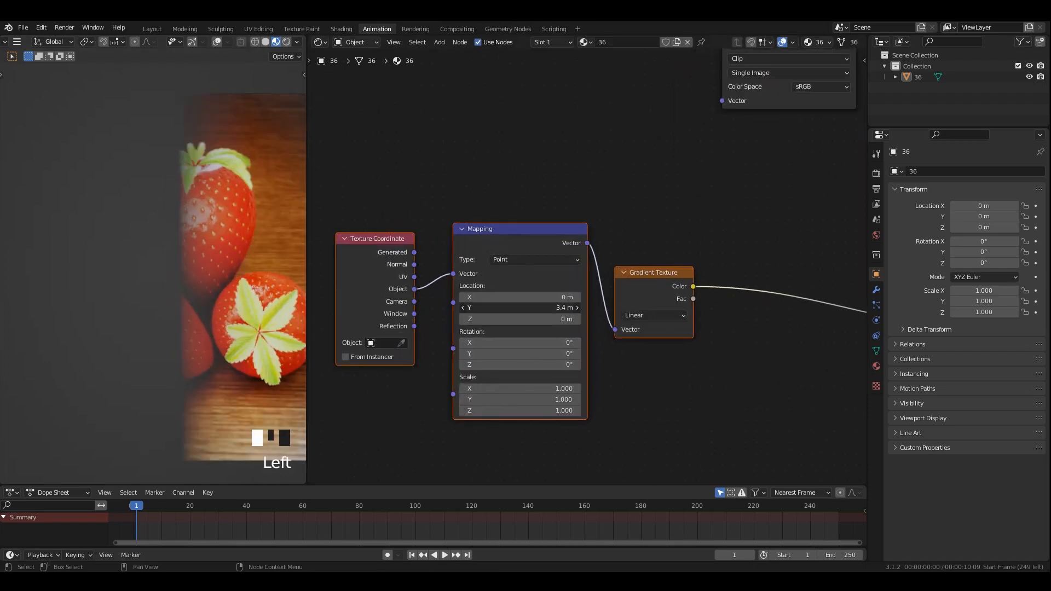
# Try shifting the Mapping node's X location and reset it to 0 m
pyautogui.moveTo(520, 297); pyautogui.dragTo(586, 298)
pyautogui.scroll(-1, 210, 250)
pyautogui.moveTo(210, 251); pyautogui.dragTo(230, 262, button='middle')
pyautogui.keyDown('shift'); pyautogui.moveTo(521, 296); pyautogui.dragTo(519, 296); pyautogui.keyUp('shift')
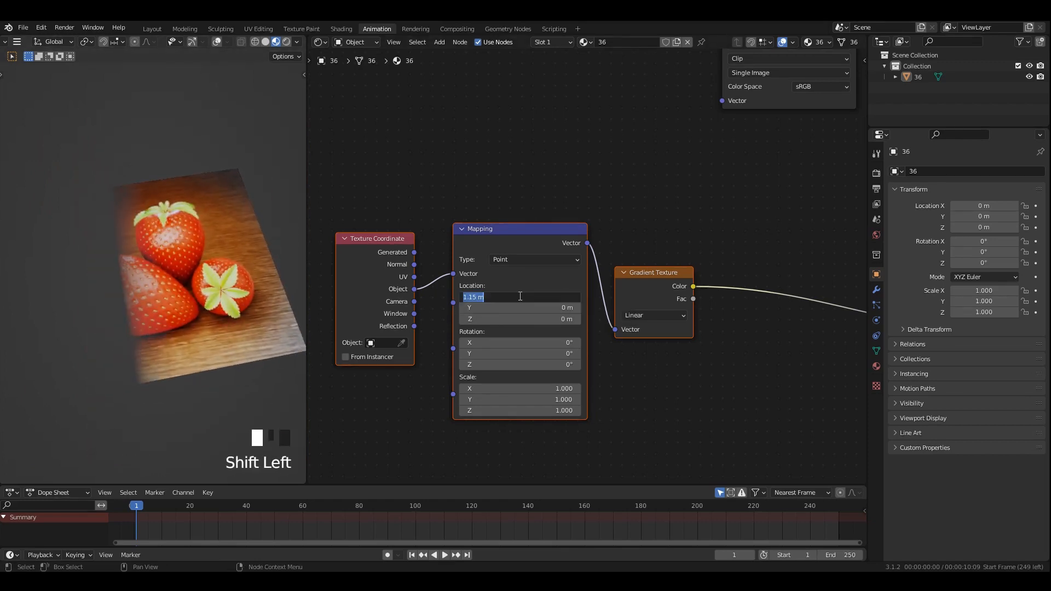
pyautogui.write('0')
pyautogui.press('KP_Enter')
pyautogui.scroll(1, 274, 295)
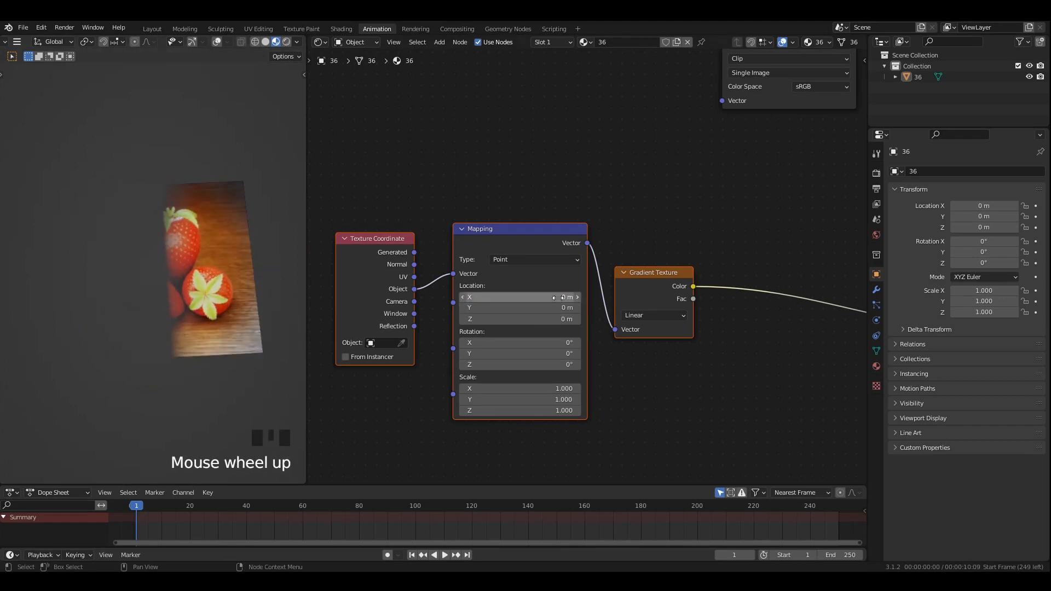
# Set the Mapping node's X location to 0.82 m and reposition the Gradient Texture node beside it
pyautogui.moveTo(559, 297); pyautogui.dragTo(594, 297)
pyautogui.moveTo(280, 271); pyautogui.dragTo(193, 209, button='middle')
pyautogui.scroll(-3, 554, 321)
pyautogui.moveTo(491, 325); pyautogui.dragTo(557, 341, button='middle')
pyautogui.moveTo(596, 245); pyautogui.dragTo(541, 230)
pyautogui.click(542, 185)
# Insert a ColorRamp node on the link between the Gradient Texture's Color and the Principled BSDF's Alpha
pyautogui.moveTo(605, 290); pyautogui.dragTo(540, 305, button='middle')
pyautogui.scroll(2, 548, 308)
pyautogui.hotkey('shift', 'a')
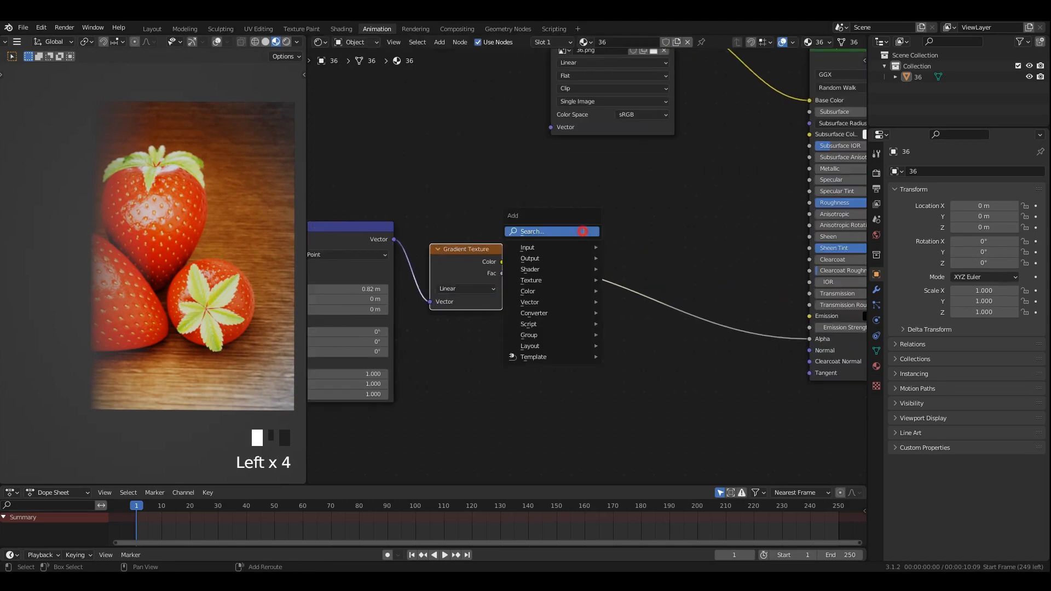
pyautogui.click(584, 231)
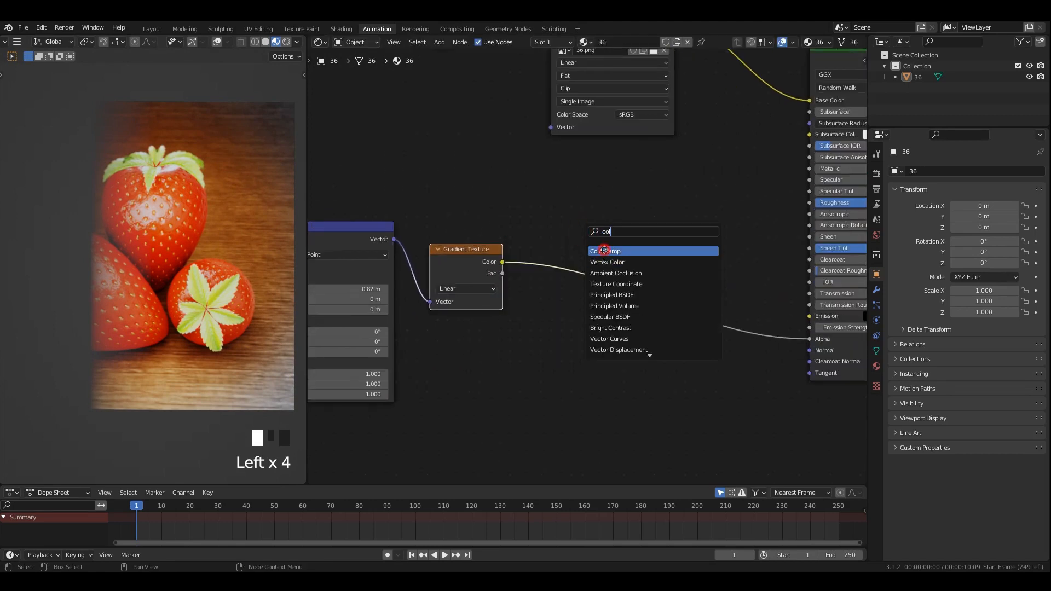
pyautogui.write('col')
pyautogui.click(604, 251)
pyautogui.scroll(1, 571, 294)
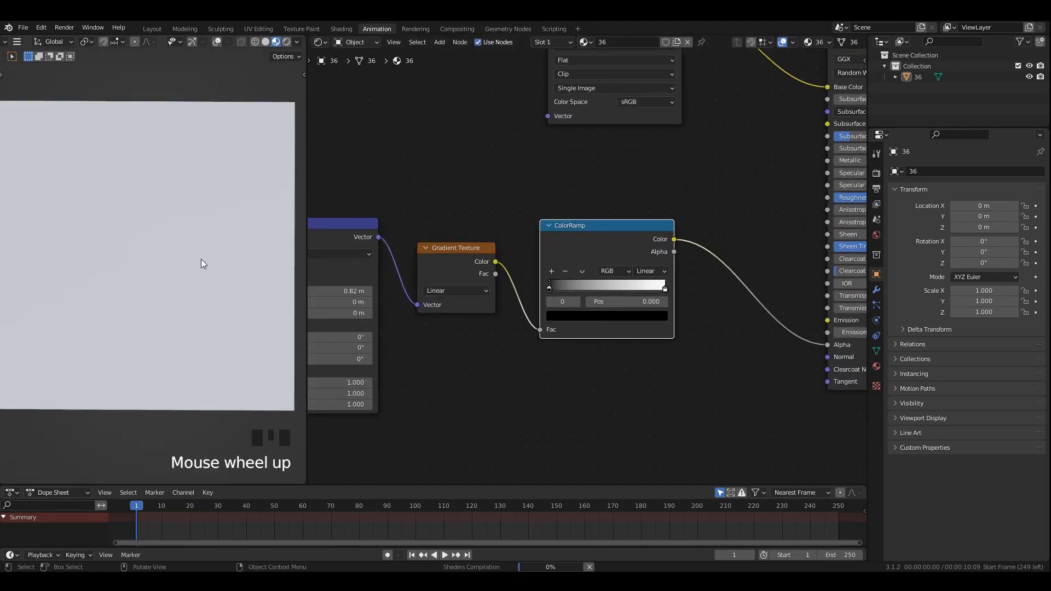
pyautogui.scroll(-1, 199, 259)
# Move the ColorRamp's white stop near the middle and its black stop to 0.105, and nudge the node closer to the Gradient Texture
pyautogui.moveTo(553, 293); pyautogui.dragTo(598, 289)
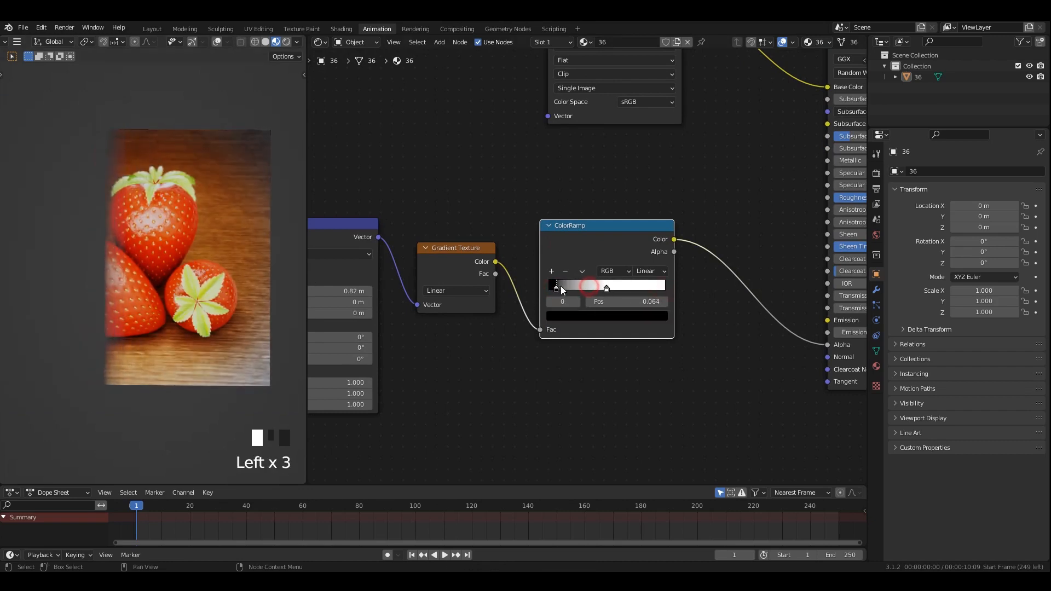
pyautogui.scroll(2, 124, 202)
pyautogui.moveTo(124, 202)
pyautogui.keyDown('shift'); pyautogui.mouseDown(button='middle')
pyautogui.moveTo(120, 212)
pyautogui.moveTo(117, 189)
pyautogui.mouseUp(button='middle'); pyautogui.keyUp('shift')
pyautogui.scroll(-4, 516, 325)
pyautogui.moveTo(517, 326); pyautogui.dragTo(602, 324, button='middle')
pyautogui.scroll(1, 570, 289)
pyautogui.moveTo(565, 284); pyautogui.dragTo(559, 280)
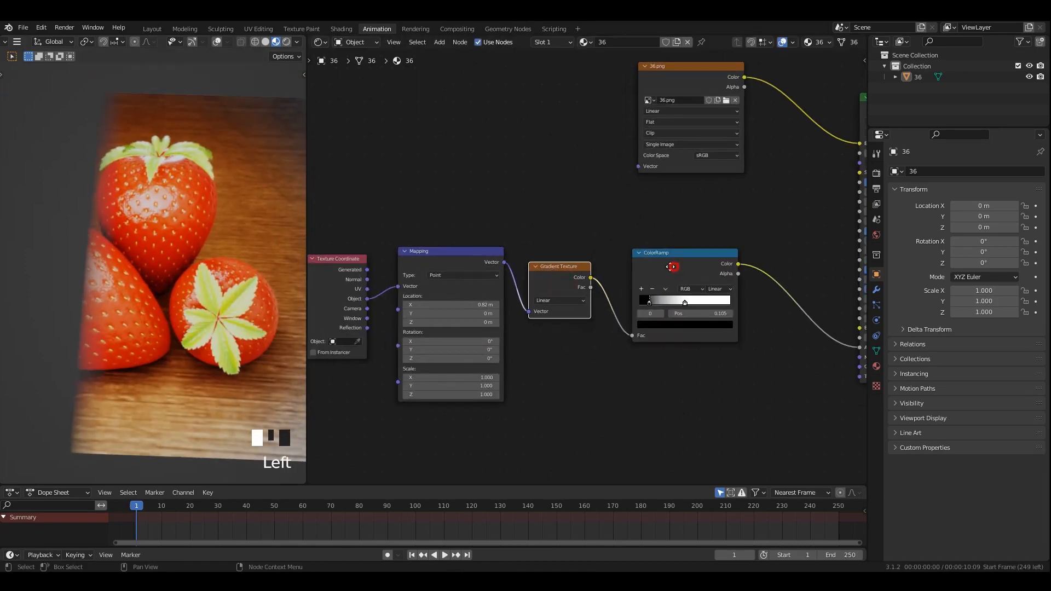
pyautogui.moveTo(671, 267); pyautogui.dragTo(665, 267)
pyautogui.scroll(-1, 581, 282)
pyautogui.moveTo(574, 288); pyautogui.dragTo(628, 278, button='middle')
pyautogui.moveTo(401, 204); pyautogui.dragTo(672, 262)
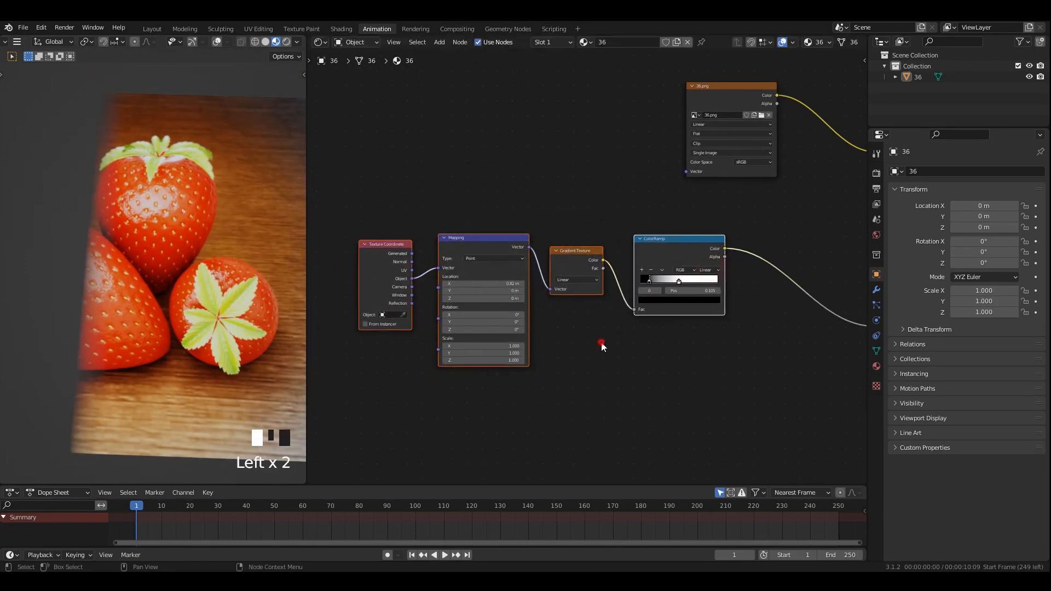
# Add a Noise Texture node below the Gradient Texture and preview its output on the image plane
pyautogui.doubleClick(601, 345)
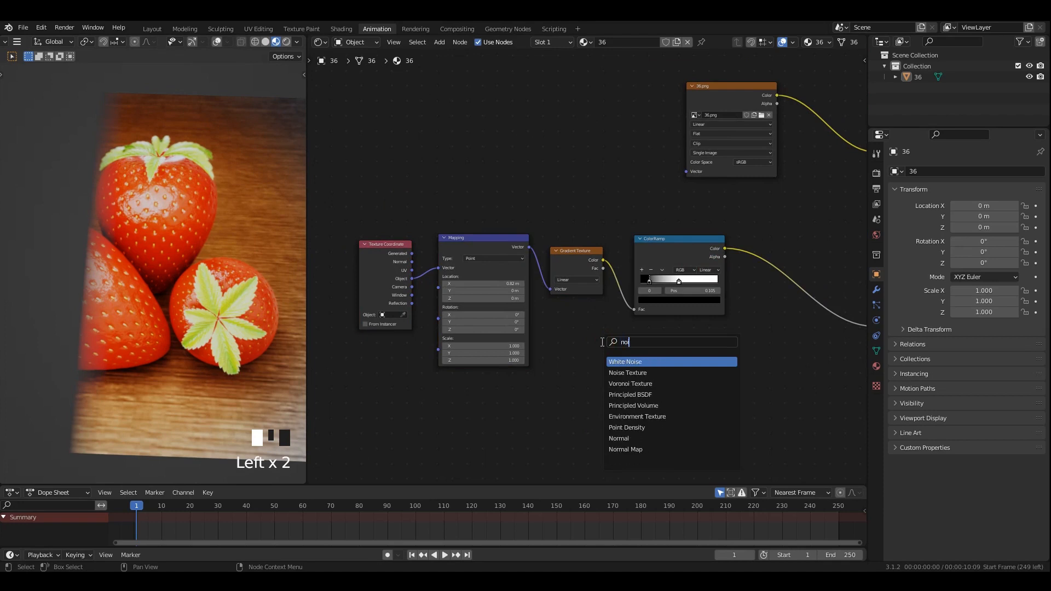
pyautogui.click(578, 389)
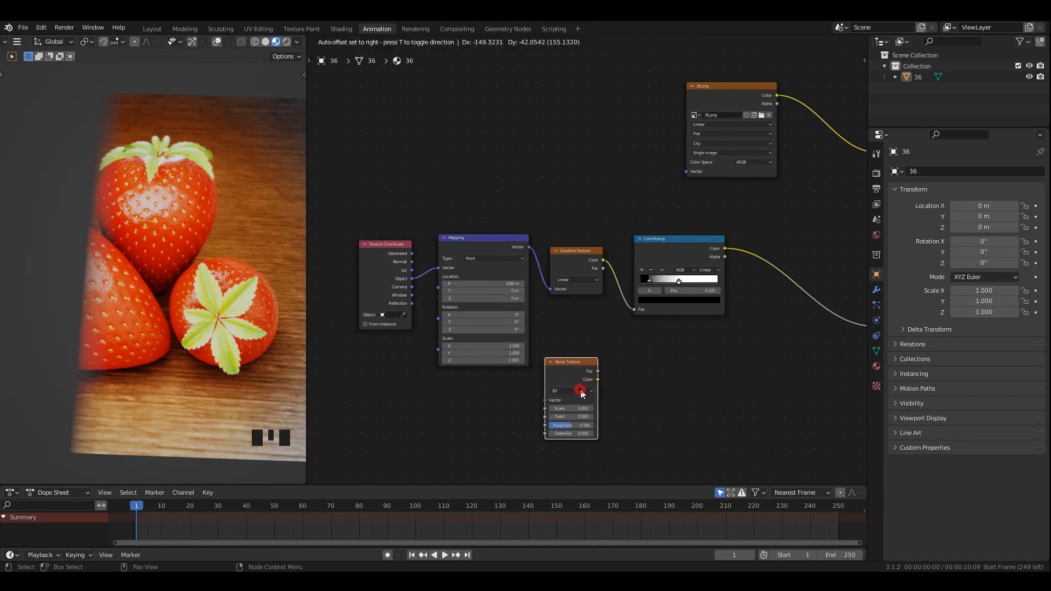
pyautogui.scroll(3, 574, 382)
pyautogui.keyDown('ctrl'); pyautogui.keyDown('shift'); pyautogui.click(573, 383); pyautogui.keyUp('shift'); pyautogui.keyUp('ctrl')
# Set the Noise Texture's Scale to 15.1
pyautogui.moveTo(584, 404); pyautogui.dragTo(590, 329, button='middle')
pyautogui.scroll(4, 577, 331)
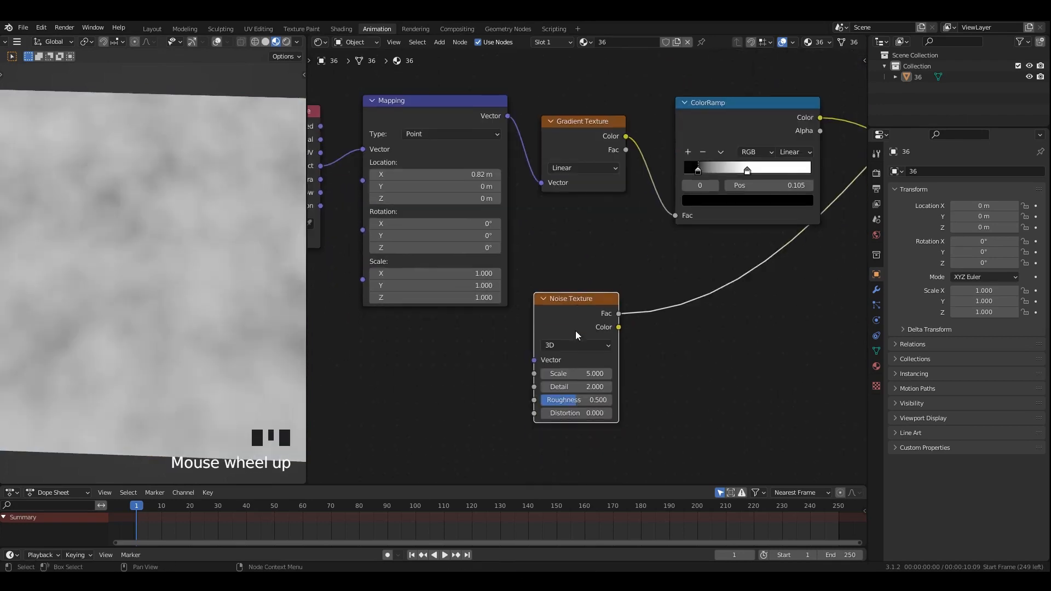
pyautogui.moveTo(564, 376); pyautogui.dragTo(592, 377)
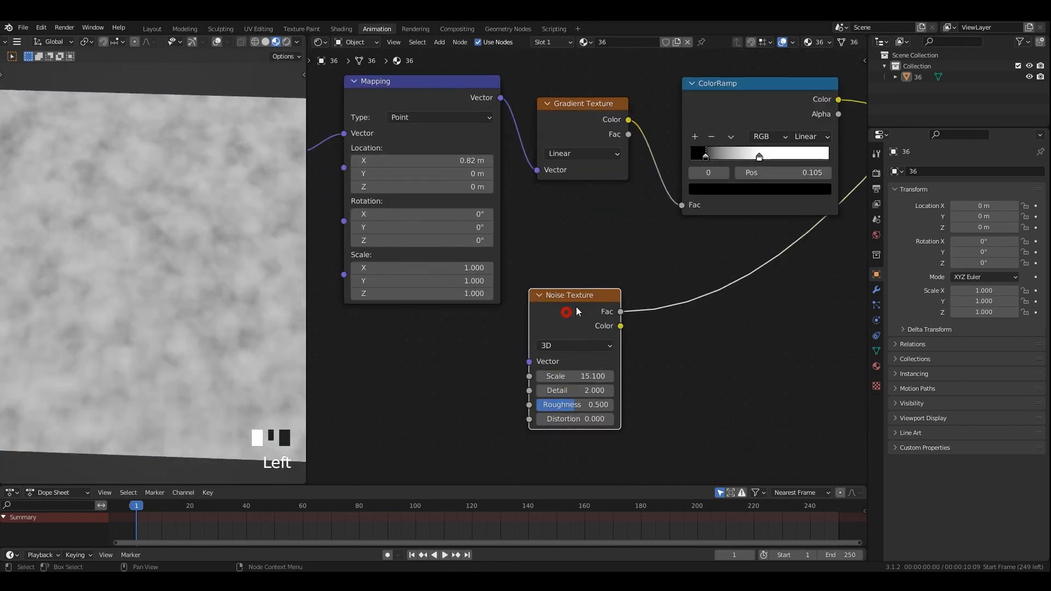
# Combine the Gradient Texture and Noise Texture through a Mix node feeding the ColorRamp, and move the ColorRamp aside to make room
pyautogui.moveTo(576, 311); pyautogui.dragTo(554, 333, button='middle')
pyautogui.keyDown('ctrl'); pyautogui.keyDown('shift'); pyautogui.moveTo(554, 204); pyautogui.dragTo(554, 201, button='right'); pyautogui.keyUp('shift'); pyautogui.keyUp('ctrl')
pyautogui.moveTo(615, 289); pyautogui.dragTo(514, 340, button='middle')
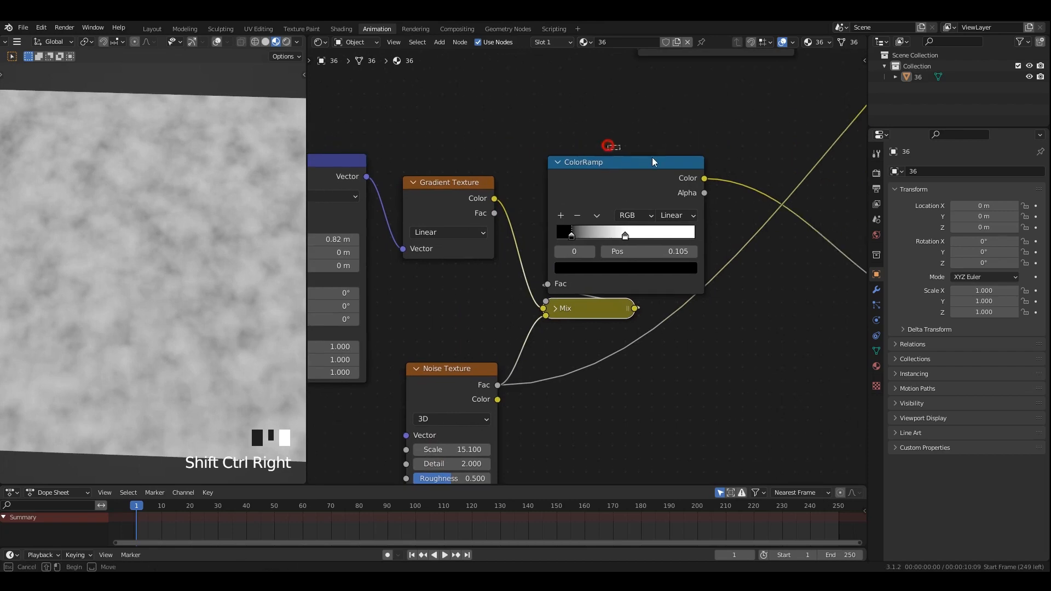
pyautogui.moveTo(619, 162); pyautogui.dragTo(741, 160)
# Expand the Mix node between the textures and the ColorRamp and set its blend mode to Multiply
pyautogui.moveTo(553, 302); pyautogui.dragTo(571, 278, button='middle')
pyautogui.scroll(1, 570, 278)
pyautogui.click(572, 283)
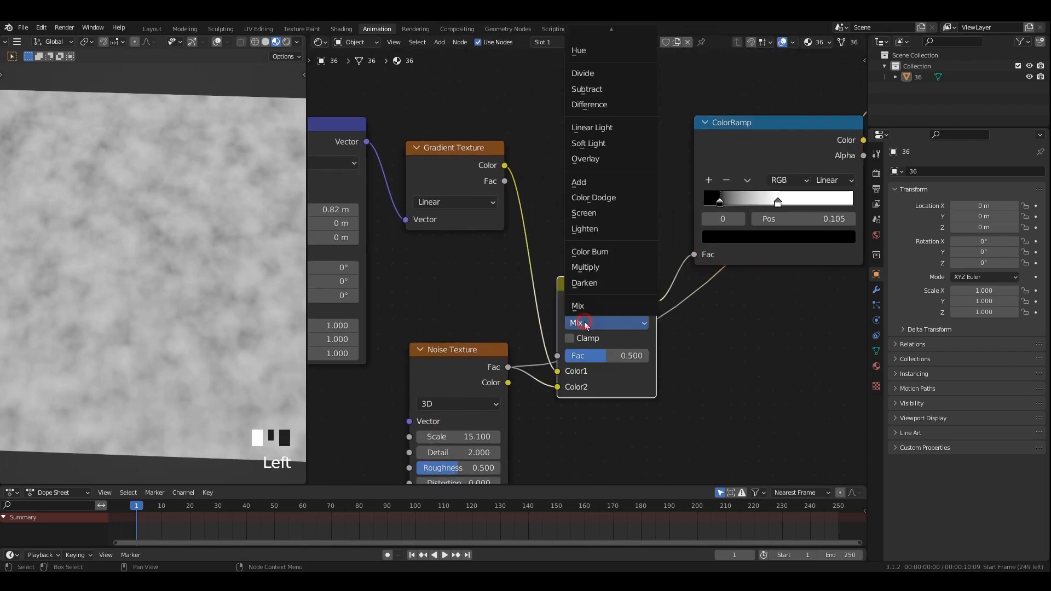
pyautogui.click(599, 267)
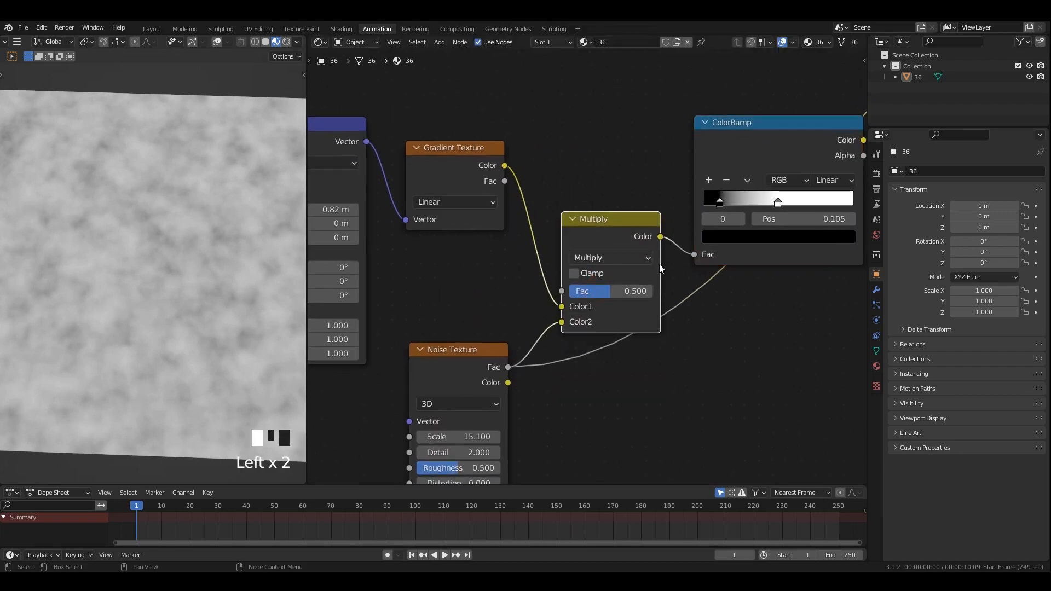
# Preview the ColorRamp's output and set its black stop to position 0.305
pyautogui.moveTo(660, 264); pyautogui.dragTo(596, 287, button='middle')
pyautogui.scroll(-1, 596, 287)
pyautogui.keyDown('ctrl'); pyautogui.keyDown('shift'); pyautogui.click(683, 183); pyautogui.keyUp('shift'); pyautogui.keyUp('ctrl')
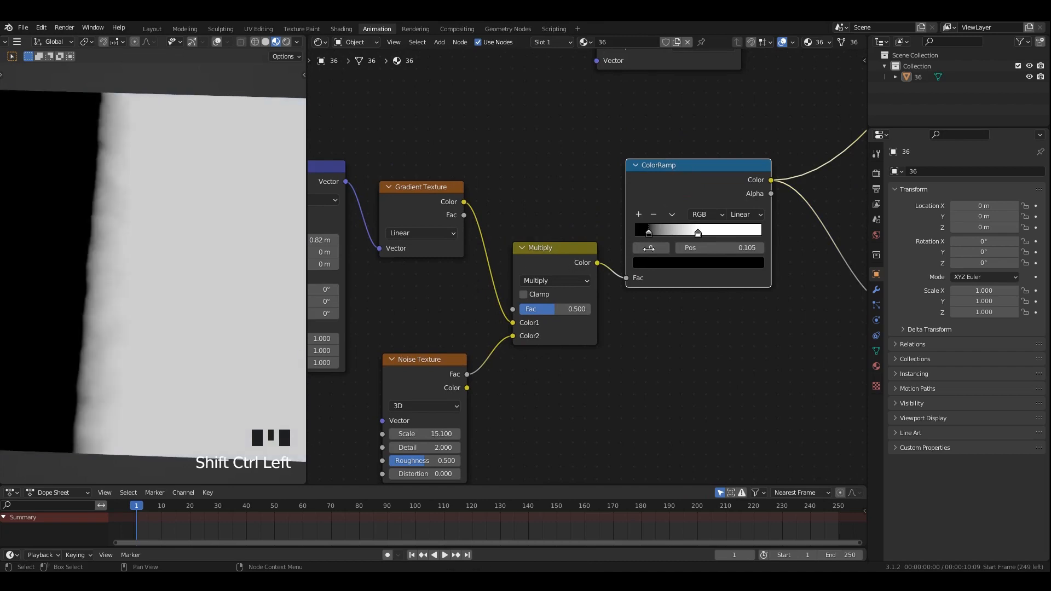
pyautogui.moveTo(664, 236); pyautogui.dragTo(678, 234)
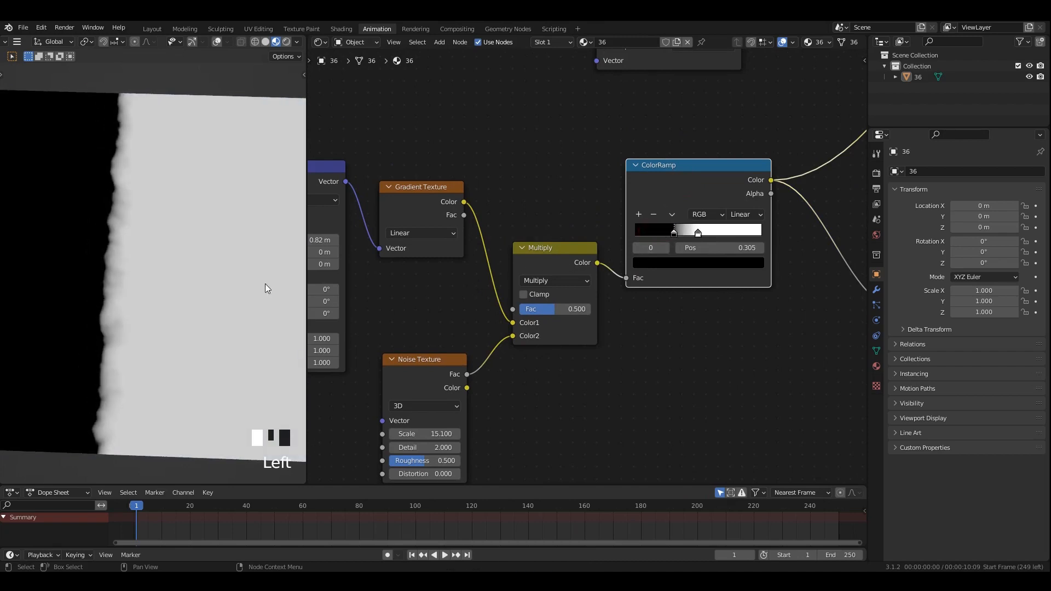
# Raise the Multiply node's factor to 0.617 and change its blend mode to Color Dodge
pyautogui.scroll(2, 183, 267)
pyautogui.moveTo(265, 283); pyautogui.dragTo(203, 275, button='middle')
pyautogui.scroll(3, 548, 316)
pyautogui.moveTo(548, 316); pyautogui.dragTo(538, 329, button='middle')
pyautogui.moveTo(538, 323)
pyautogui.mouseDown()
pyautogui.moveTo(580, 323)
pyautogui.moveTo(557, 320)
pyautogui.mouseUp()
pyautogui.click(549, 289)
pyautogui.click(540, 419)
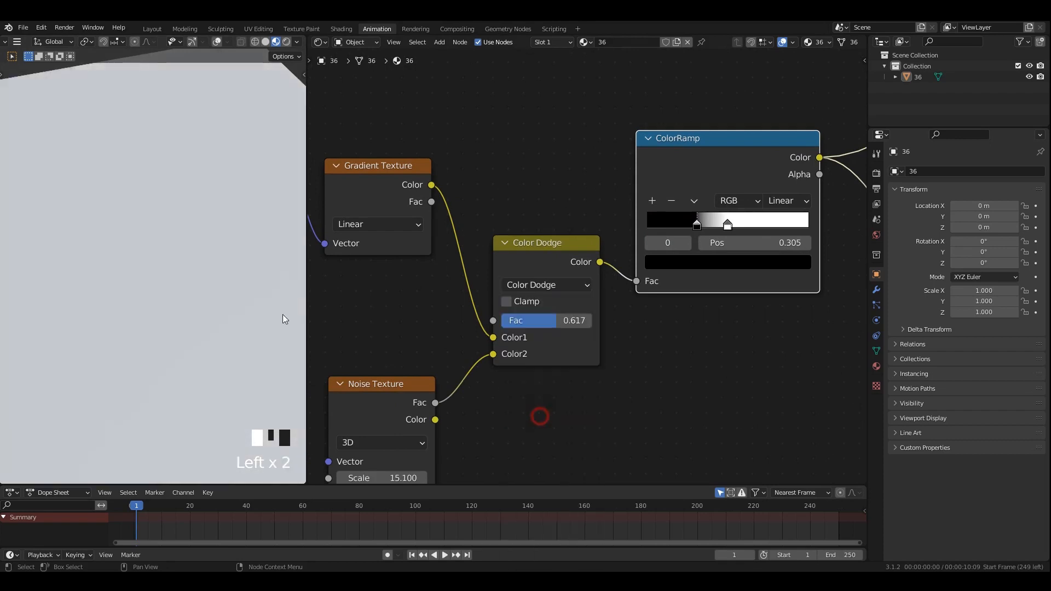
# Set the Color Dodge node's factor to 1
pyautogui.scroll(-4, 198, 281)
pyautogui.scroll(1, 188, 296)
pyautogui.scroll(2, 188, 300)
pyautogui.moveTo(526, 320)
pyautogui.mouseDown()
pyautogui.moveTo(556, 321)
pyautogui.moveTo(502, 321)
pyautogui.moveTo(592, 321)
pyautogui.mouseUp()
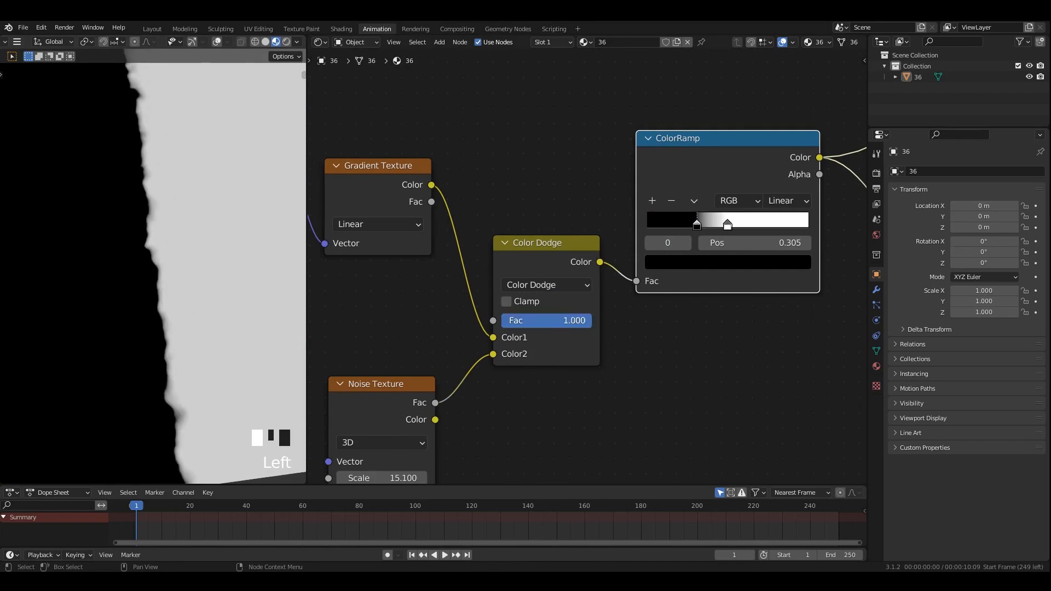
# Restore the Principled BSDF as the previewed shader
pyautogui.scroll(-2, 499, 332)
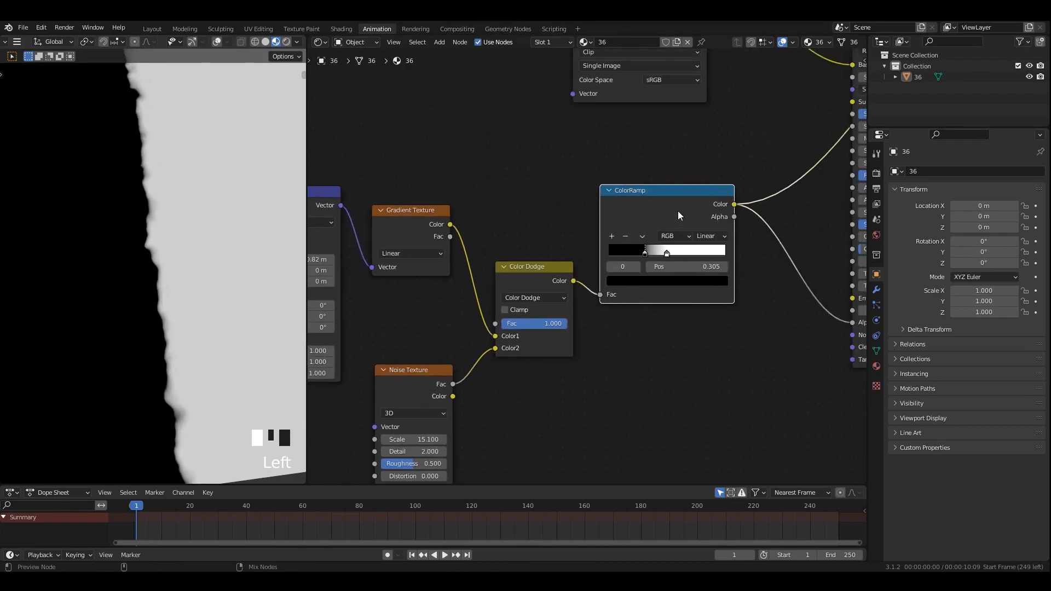
pyautogui.keyDown('ctrl'); pyautogui.keyDown('shift'); pyautogui.click(693, 302); pyautogui.keyUp('shift'); pyautogui.keyUp('ctrl')
pyautogui.scroll(-4, 693, 302)
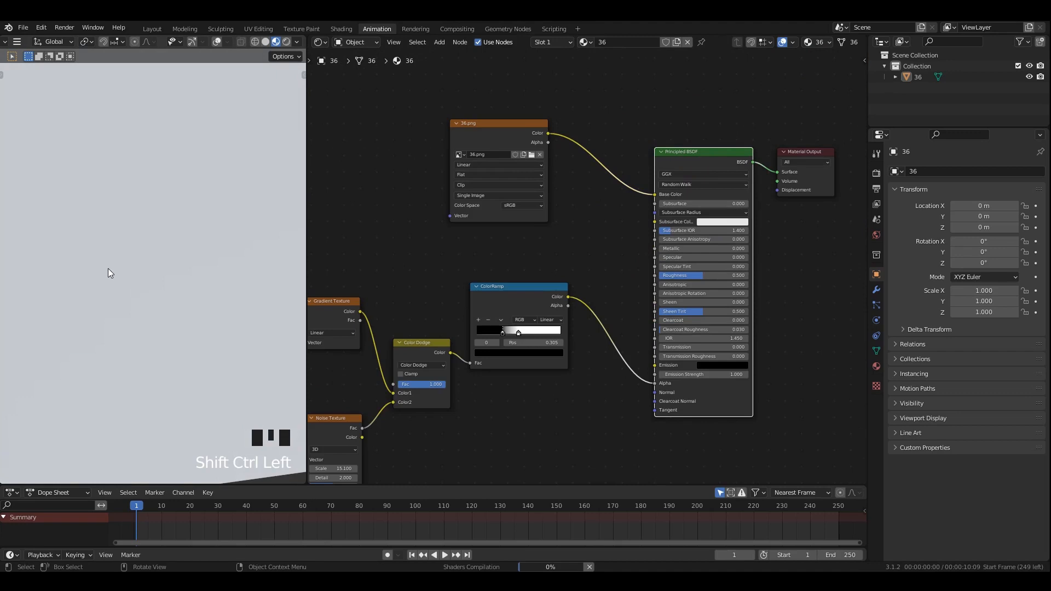
# Set the ColorRamp's black stop to position 0.5 and move its white stop close to the white end
pyautogui.moveTo(142, 268); pyautogui.dragTo(158, 233, button='middle')
pyautogui.moveTo(554, 336); pyautogui.dragTo(557, 340)
pyautogui.moveTo(257, 279); pyautogui.dragTo(230, 274, button='middle')
pyautogui.scroll(2, 230, 274)
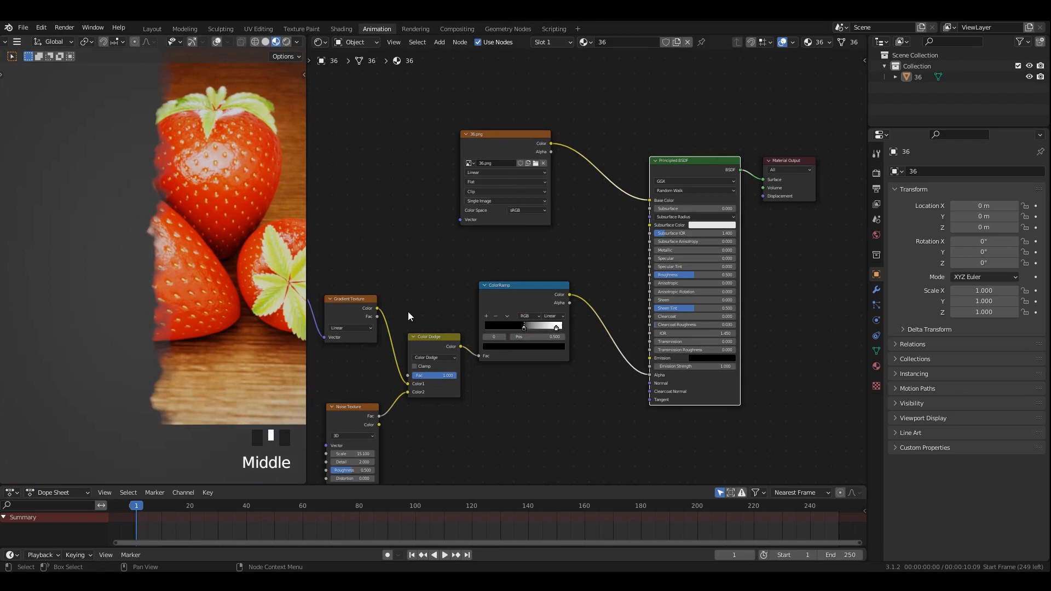
# Set the Mapping node's X location to 1.58 m, X rotation to -125° and Y rotation to 15.8°
pyautogui.moveTo(346, 335); pyautogui.dragTo(515, 297, button='middle')
pyautogui.scroll(7, 515, 297)
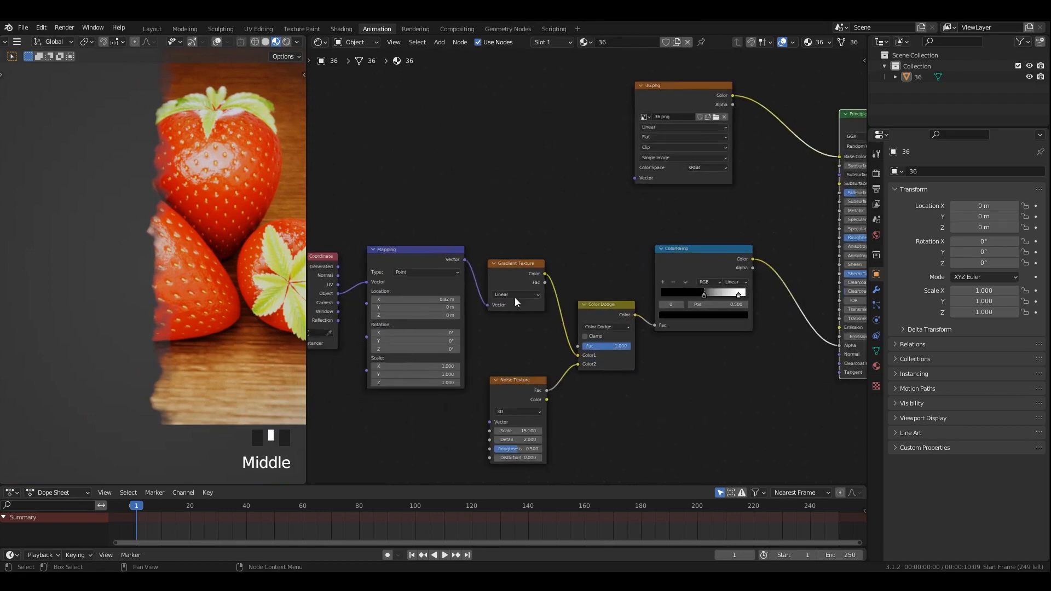
pyautogui.moveTo(353, 319); pyautogui.dragTo(498, 278, button='middle')
pyautogui.moveTo(498, 275); pyautogui.dragTo(544, 275)
pyautogui.moveTo(164, 241); pyautogui.dragTo(191, 263, button='middle')
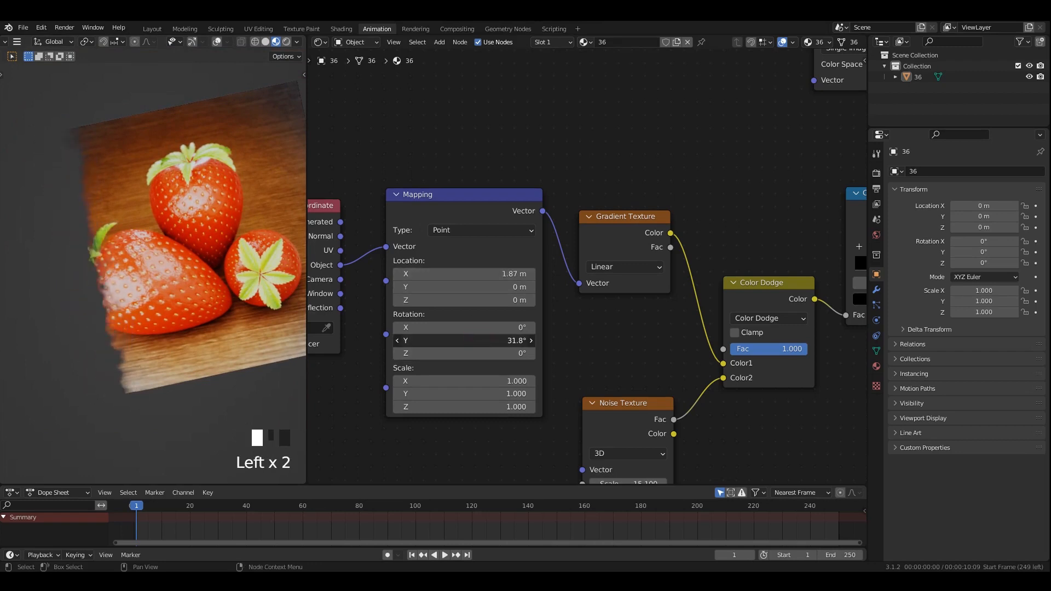
pyautogui.moveTo(466, 341); pyautogui.dragTo(482, 340)
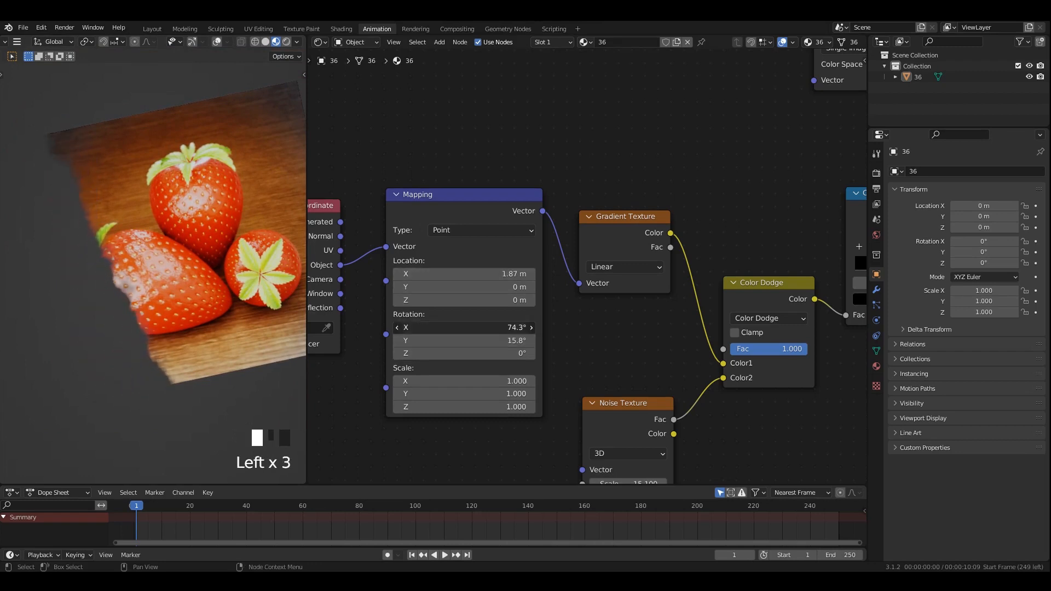
pyautogui.moveTo(466, 273)
pyautogui.mouseDown()
pyautogui.moveTo(427, 273)
pyautogui.moveTo(471, 274)
pyautogui.mouseUp()
# Add a plane mesh at the scene centre and scale it up to about 9.5
pyautogui.moveTo(181, 247); pyautogui.dragTo(203, 202, button='middle')
pyautogui.hotkey('shift', 'a')
pyautogui.moveTo(140, 179)
pyautogui.click(186, 182)
pyautogui.press('s')
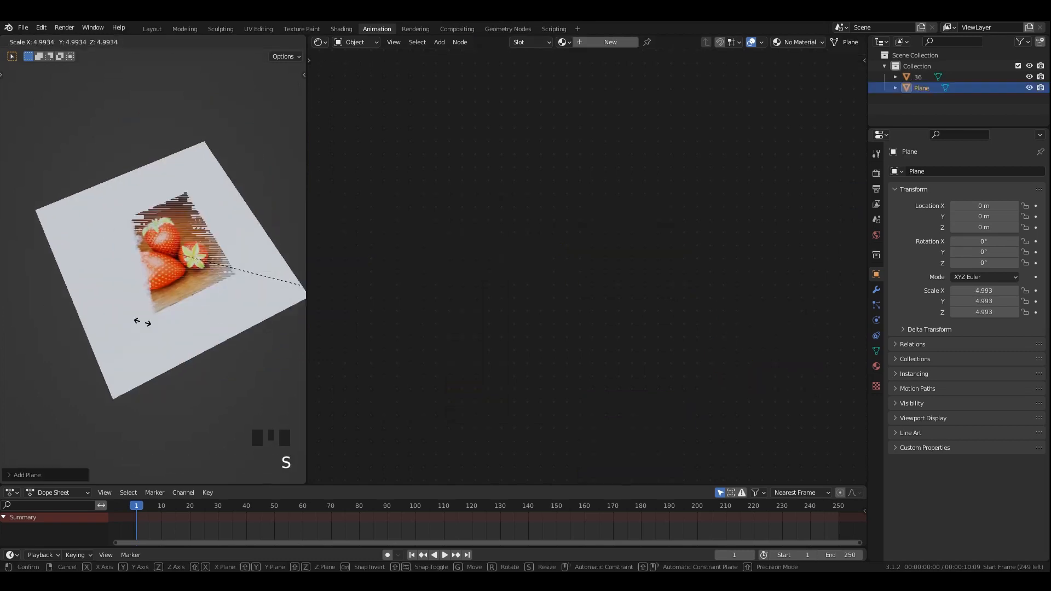
pyautogui.click(81, 350)
# Lower the new plane beneath the strawberry image to a Z location of about -1.29 m
pyautogui.click(15, 117)
pyautogui.moveTo(60, 148); pyautogui.dragTo(146, 108, button='middle')
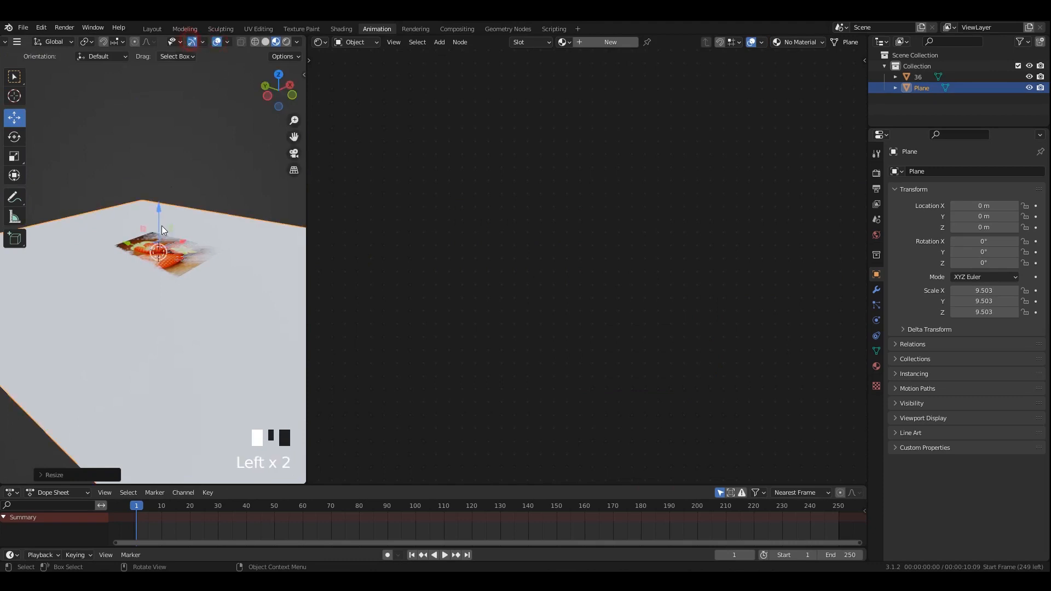
pyautogui.moveTo(162, 229); pyautogui.dragTo(156, 209, button='middle')
pyautogui.moveTo(155, 209); pyautogui.dragTo(146, 236)
pyautogui.scroll(-2, 143, 224)
# Add a Sun light, place it at about X -6.33 m and Z 7.31 m, and tilt it about -37.6° around Y
pyautogui.hotkey('shift', 'a')
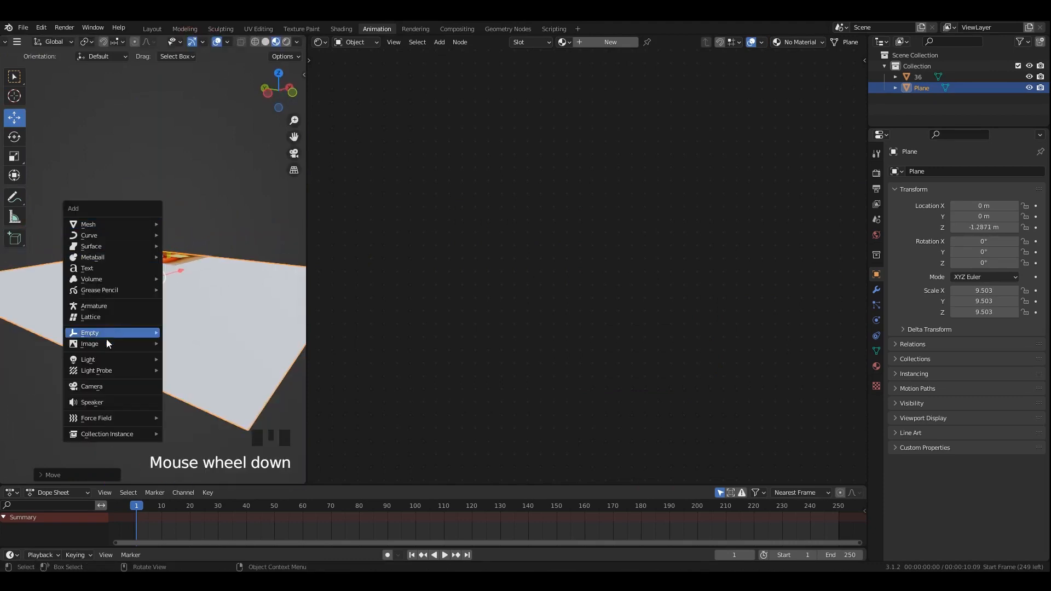
pyautogui.click(91, 359)
pyautogui.click(189, 372)
pyautogui.scroll(-2, 189, 361)
pyautogui.moveTo(187, 340)
pyautogui.keyDown('alt'); pyautogui.mouseDown(button='middle')
pyautogui.moveTo(172, 295)
pyautogui.moveTo(115, 334)
pyautogui.moveTo(153, 328)
pyautogui.moveTo(156, 268)
pyautogui.mouseUp(button='middle'); pyautogui.keyUp('alt')
pyautogui.click(170, 362)
# Switch the 3D viewport to rendered shading
pyautogui.scroll(2, 115, 333)
pyautogui.scroll(2, 154, 329)
pyautogui.click(286, 42)
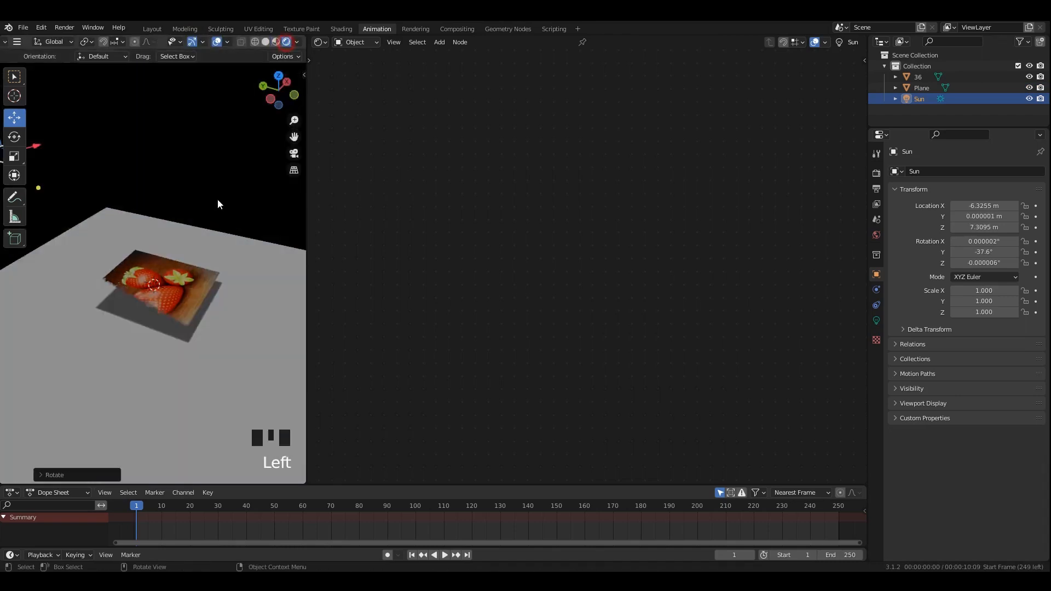
pyautogui.scroll(2, 218, 204)
# Scale the ground plane up to about 36.3
pyautogui.click(232, 322)
pyautogui.scroll(1, 233, 322)
pyautogui.scroll(-7, 233, 322)
pyautogui.press('s')
pyautogui.click(244, 365)
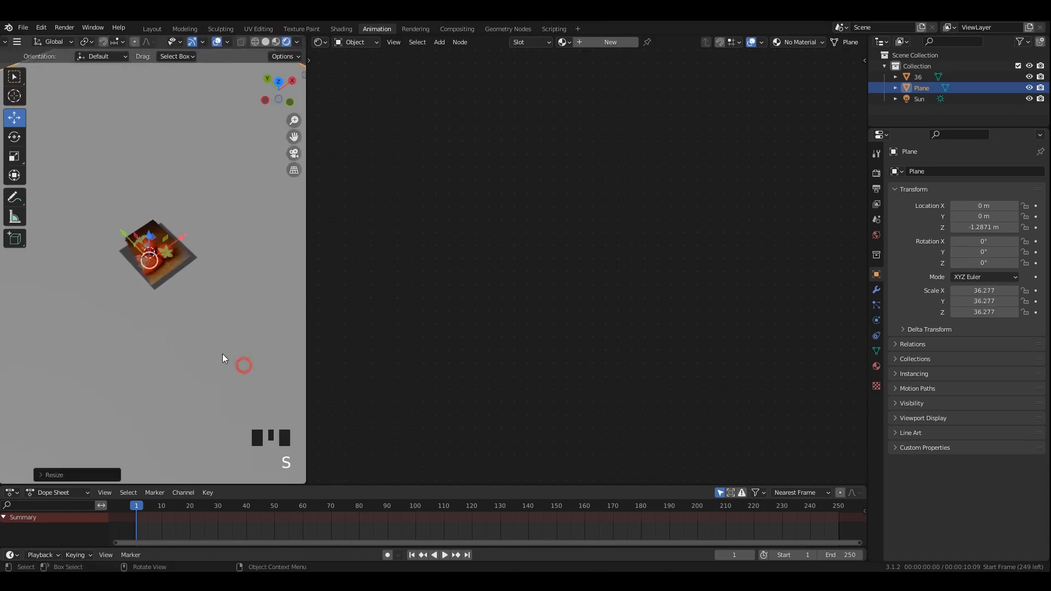
# Select the strawberry image plane and open its material's blend and shadow mode settings
pyautogui.scroll(10, 129, 314)
pyautogui.scroll(2, 145, 318)
pyautogui.click(177, 309)
pyautogui.keyDown('shift'); pyautogui.moveTo(176, 309); pyautogui.dragTo(181, 225, button='middle'); pyautogui.keyUp('shift')
pyautogui.keyDown('shift'); pyautogui.moveTo(189, 254); pyautogui.dragTo(190, 305, button='middle'); pyautogui.keyUp('shift')
pyautogui.scroll(-3, 193, 295)
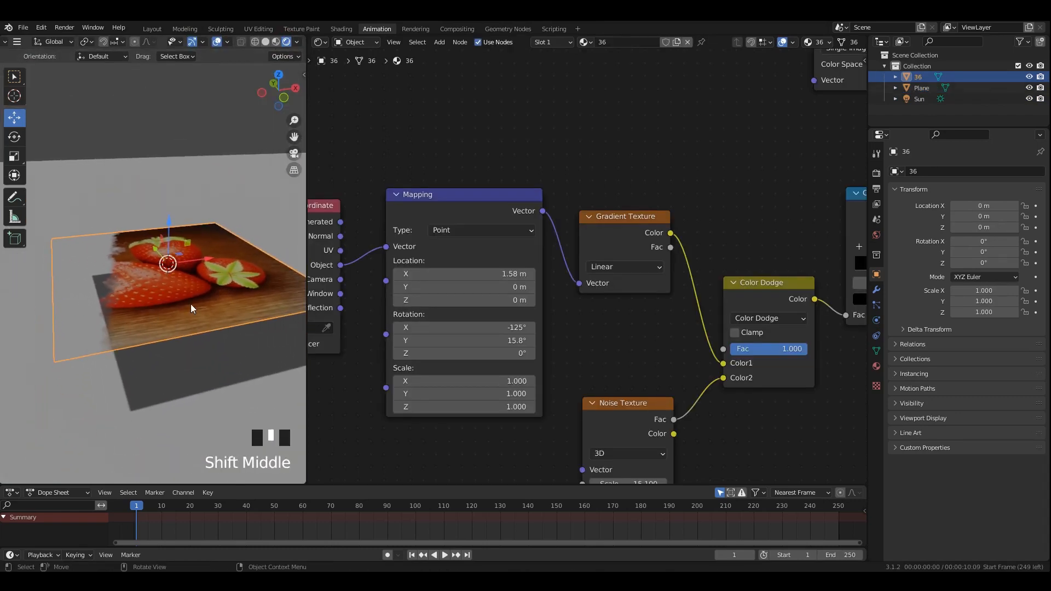
pyautogui.click(877, 366)
pyautogui.scroll(-10, 963, 329)
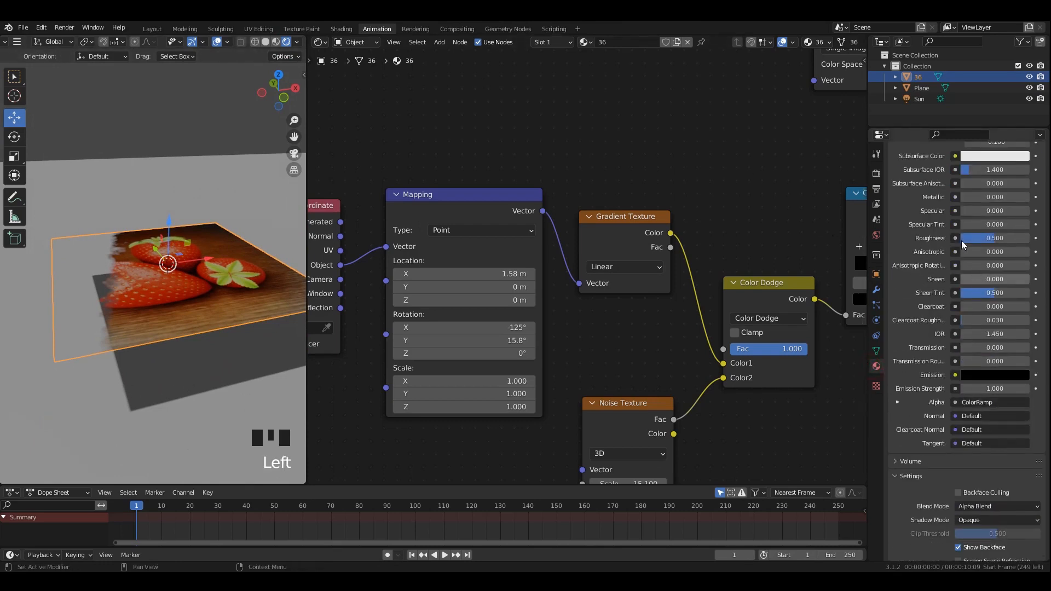
# Set the World background's Strength to 2
pyautogui.click(877, 236)
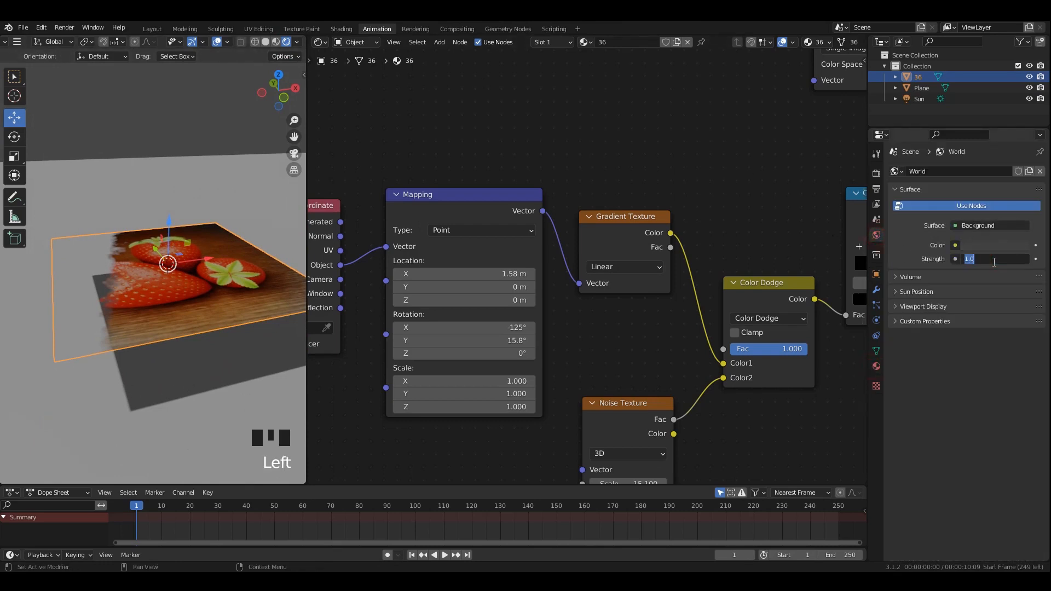
pyautogui.write('2')
pyautogui.press('Return')
pyautogui.scroll(-8, 509, 196)
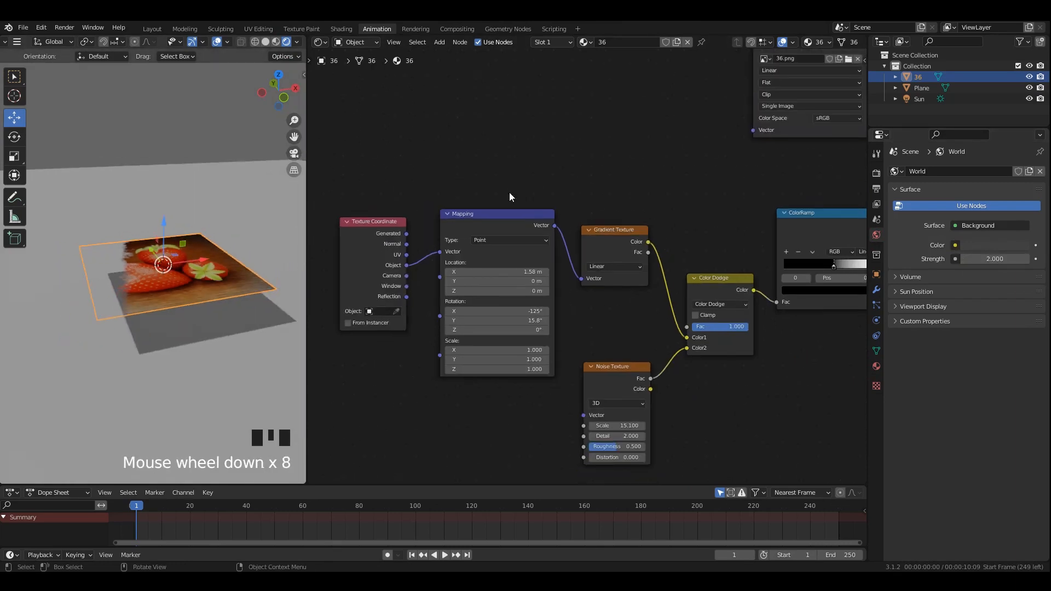
# Set the Sun light's Strength to 2.85
pyautogui.click(916, 99)
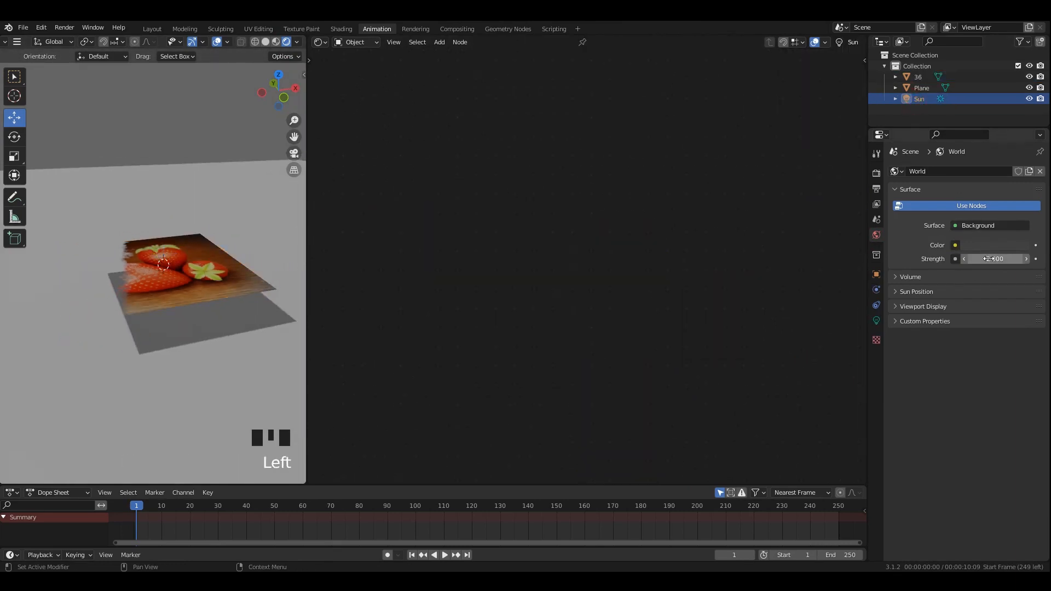
pyautogui.click(878, 321)
pyautogui.moveTo(990, 247); pyautogui.dragTo(1018, 247)
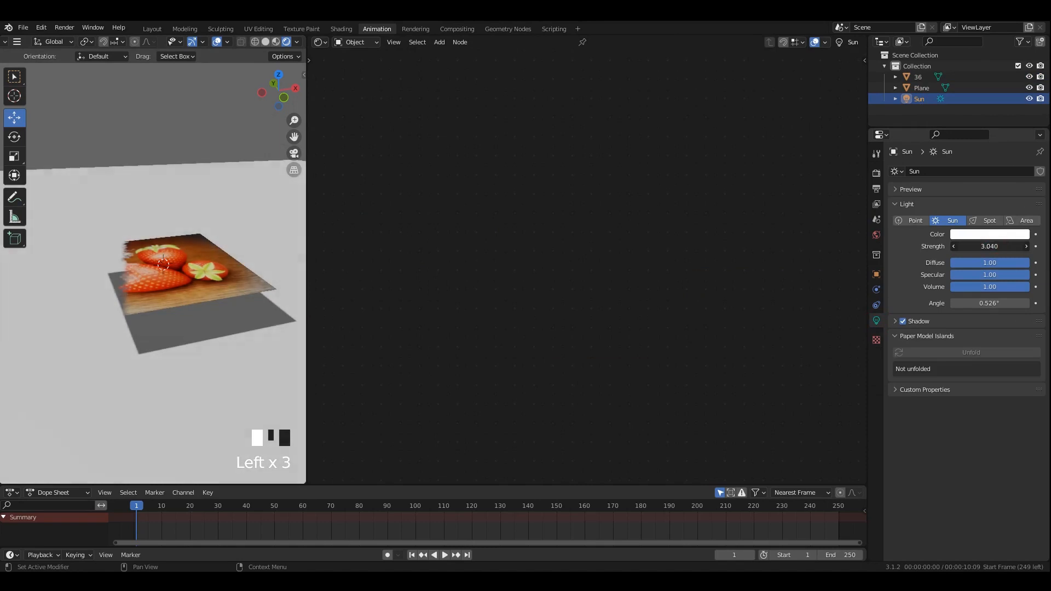
pyautogui.moveTo(285, 307); pyautogui.dragTo(238, 287, button='middle')
pyautogui.scroll(2, 196, 250)
pyautogui.keyDown('shift'); pyautogui.moveTo(196, 249); pyautogui.dragTo(244, 302, button='middle'); pyautogui.keyUp('shift')
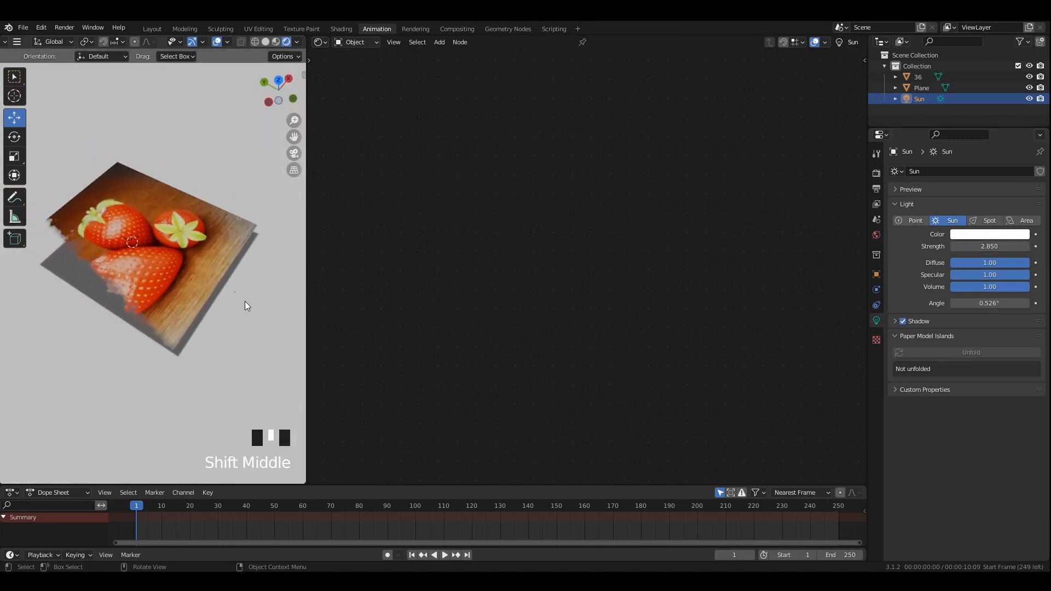
pyautogui.click(251, 301)
# Select the strawberry image plane and examine its material's blend and shadow settings against the cast shadow
pyautogui.click(206, 265)
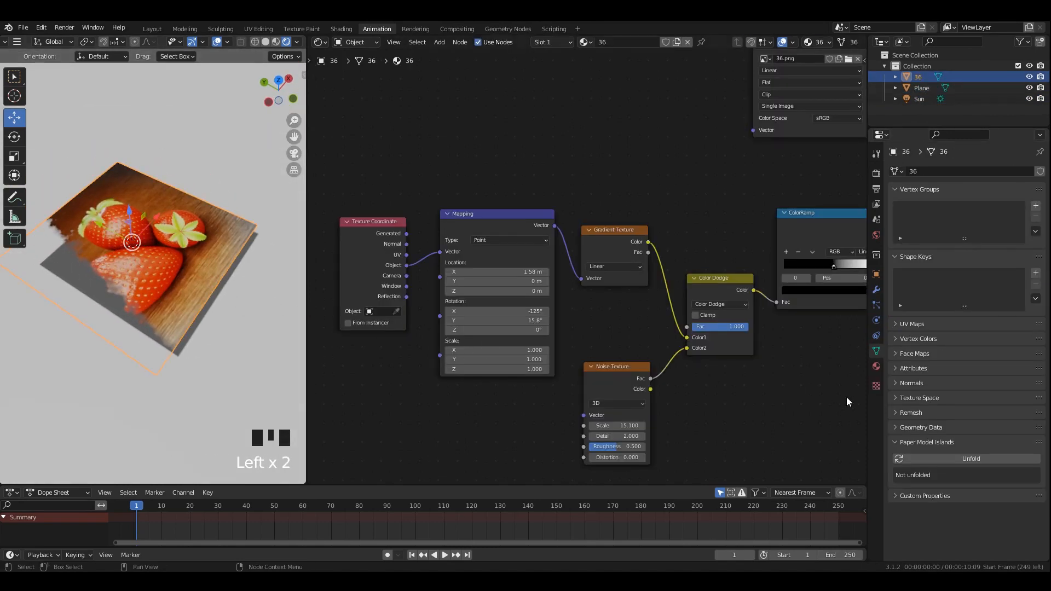
pyautogui.click(876, 366)
pyautogui.scroll(-15, 980, 419)
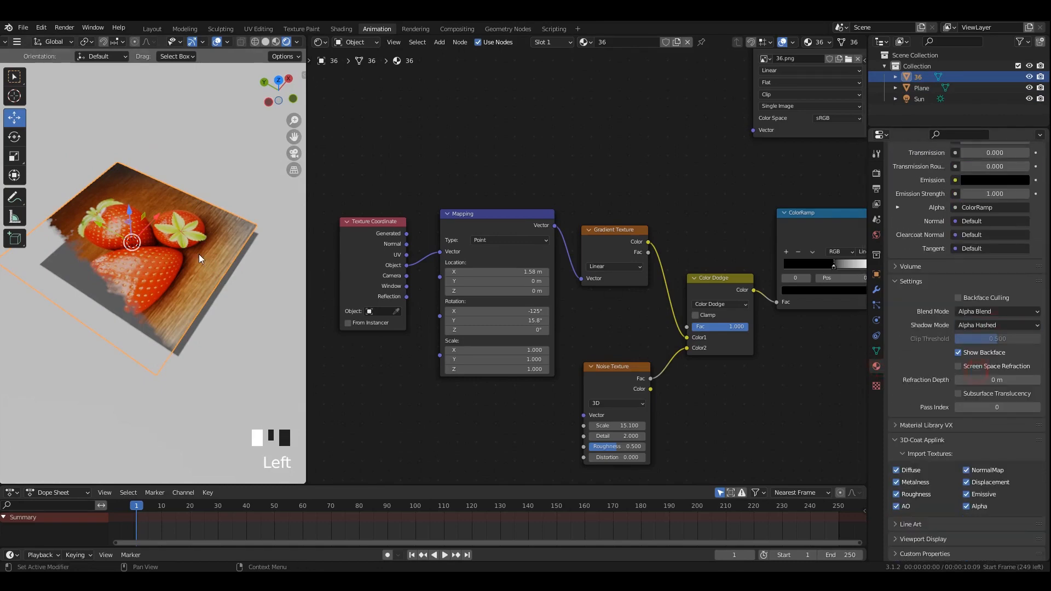
pyautogui.moveTo(191, 278); pyautogui.dragTo(207, 261, button='middle')
pyautogui.scroll(-2, 219, 236)
pyautogui.click(224, 261)
pyautogui.scroll(-2, 227, 272)
pyautogui.scroll(-3, 192, 284)
pyautogui.click(194, 296)
# Tweak the Mapping node's Y rotation and rotate the Sun light to redirect the image plane's shadow
pyautogui.moveTo(521, 323); pyautogui.dragTo(559, 300, button='middle')
pyautogui.scroll(1, 544, 312)
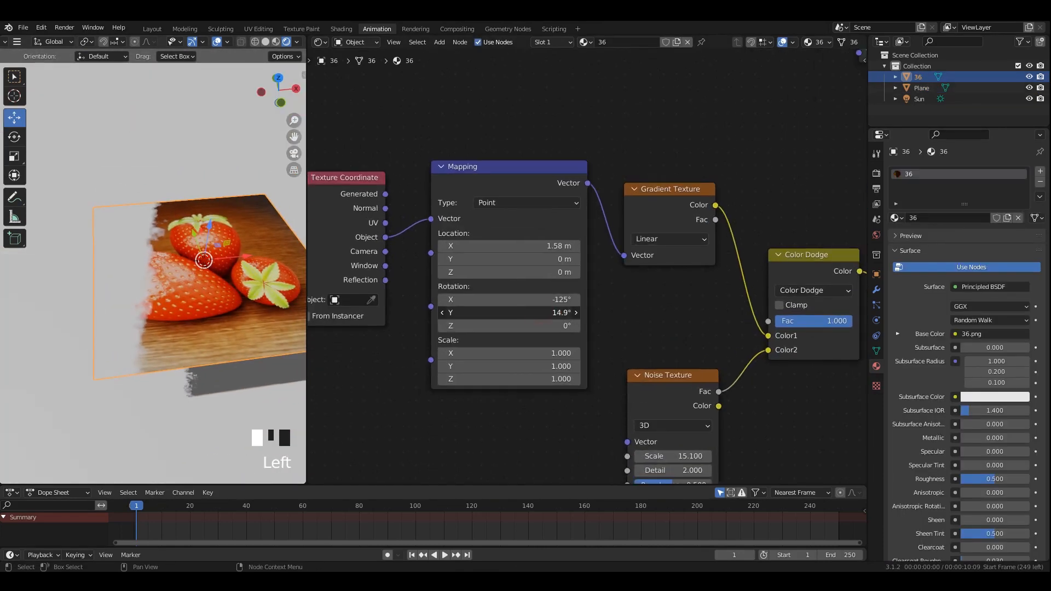
pyautogui.moveTo(155, 263); pyautogui.dragTo(189, 311, button='middle')
pyautogui.click(920, 99)
pyautogui.press('r')
pyautogui.scroll(4, 159, 275)
# Set the image plane's Mapping rotation to X -132° and Y -6.2°, and shift its X location
pyautogui.click(191, 290)
pyautogui.scroll(2, 206, 295)
pyautogui.keyDown('shift'); pyautogui.moveTo(189, 312); pyautogui.dragTo(179, 290, button='middle'); pyautogui.keyUp('shift')
pyautogui.moveTo(545, 335); pyautogui.dragTo(557, 263, button='middle')
pyautogui.scroll(1, 558, 260)
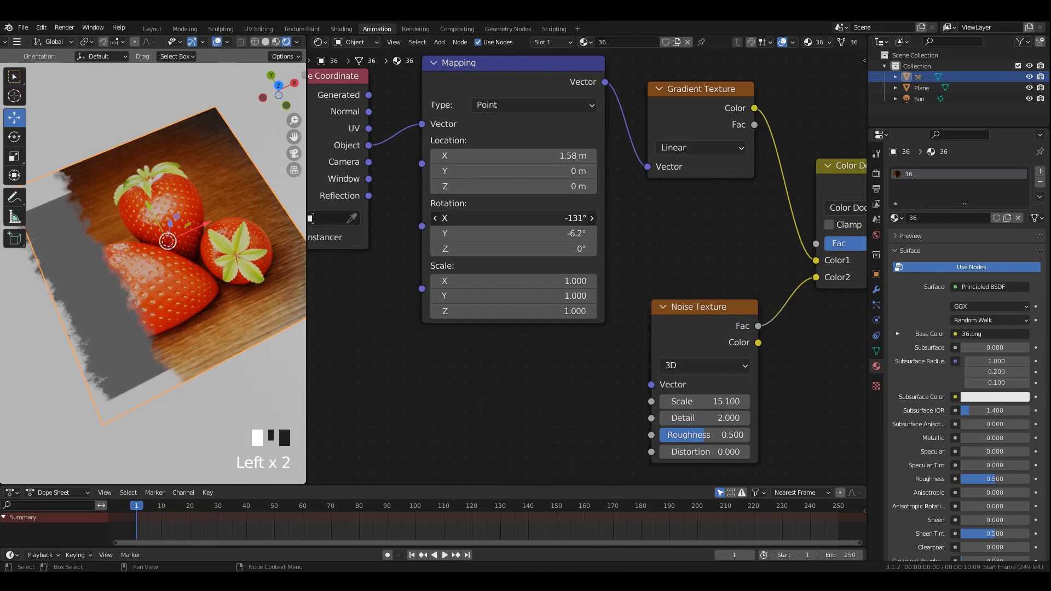
pyautogui.moveTo(514, 156); pyautogui.dragTo(548, 156)
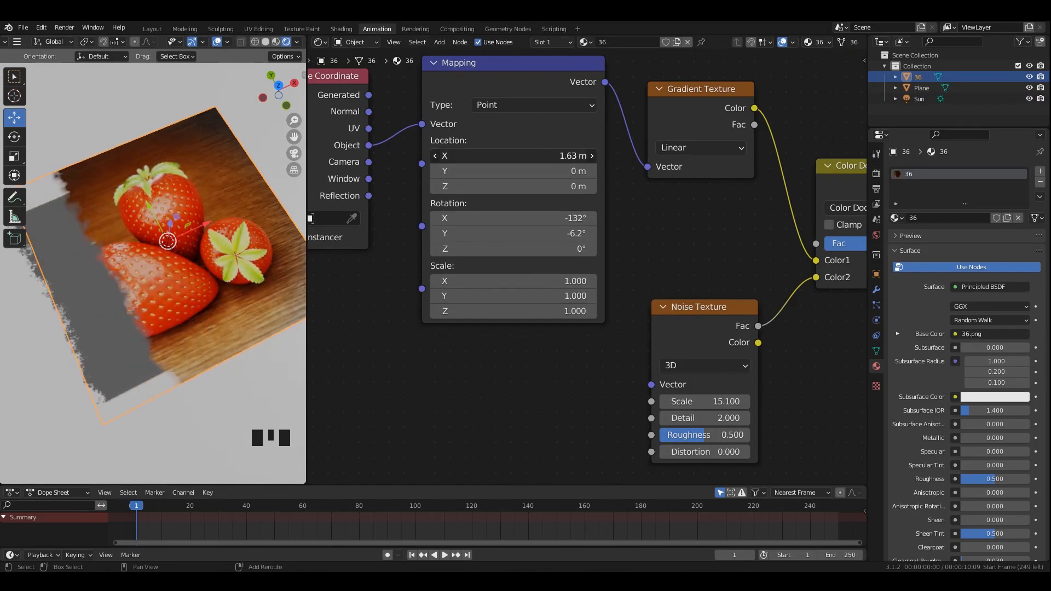
# Add an Empty at the strawberry image plane in the Shading workspace
pyautogui.click(233, 123)
pyautogui.keyDown('shift'); pyautogui.moveTo(232, 123); pyautogui.dragTo(191, 220, button='middle'); pyautogui.keyUp('shift')
pyautogui.scroll(-2, 159, 189)
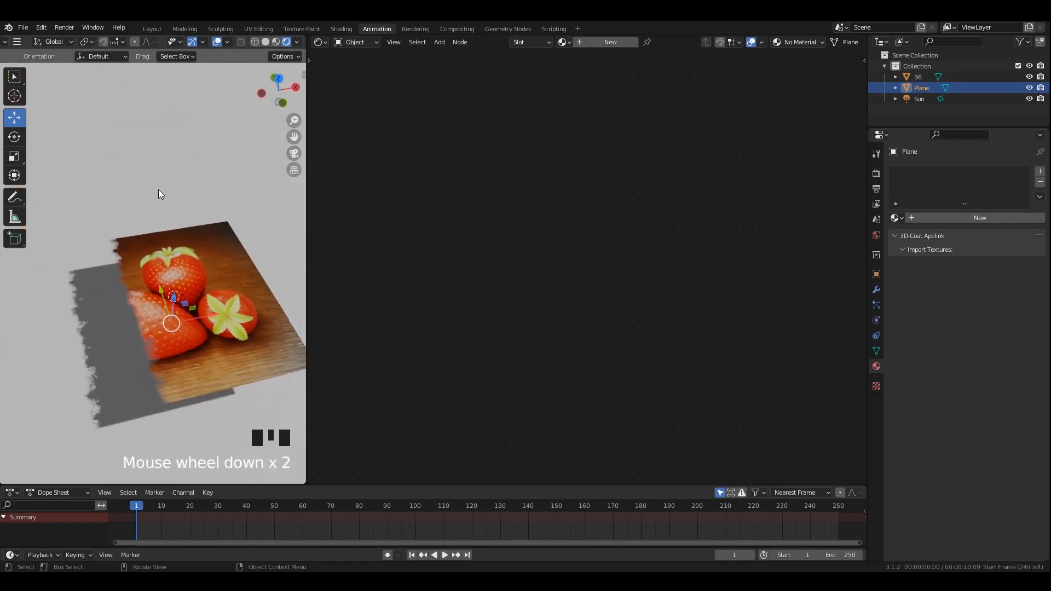
pyautogui.click(345, 29)
pyautogui.moveTo(512, 195)
pyautogui.keyDown('shift'); pyautogui.mouseDown(button='middle')
pyautogui.moveTo(434, 201)
pyautogui.moveTo(497, 169)
pyautogui.moveTo(474, 157)
pyautogui.moveTo(513, 170)
pyautogui.moveTo(498, 197)
pyautogui.mouseUp(button='middle'); pyautogui.keyUp('shift')
pyautogui.hotkey('shift', 'a')
pyautogui.click(466, 157)
pyautogui.scroll(2, 498, 197)
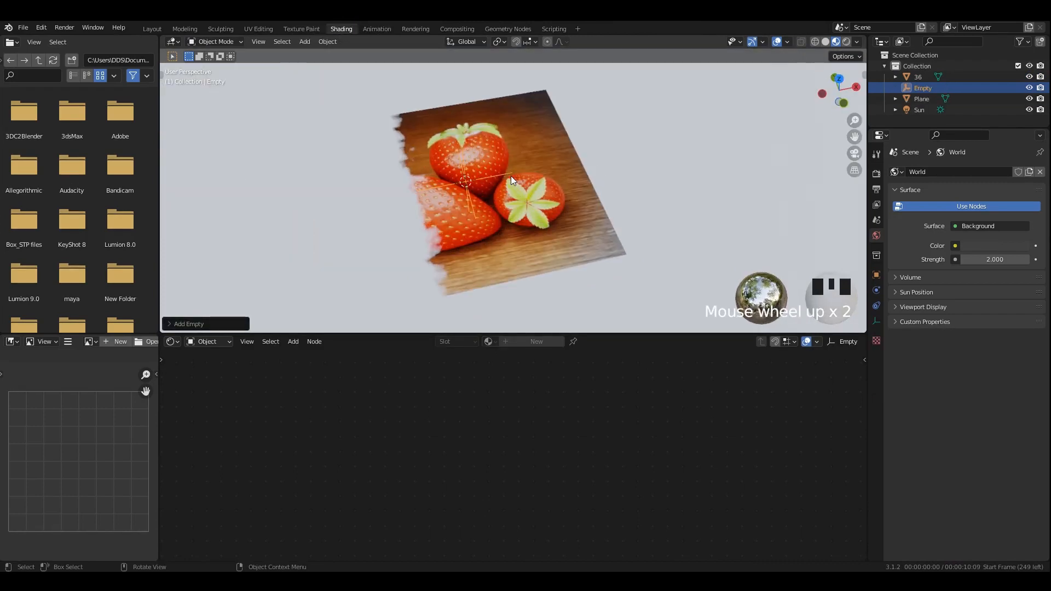
# Move the Empty along the X axis toward the dissolving side of the strawberry image
pyautogui.press('t')
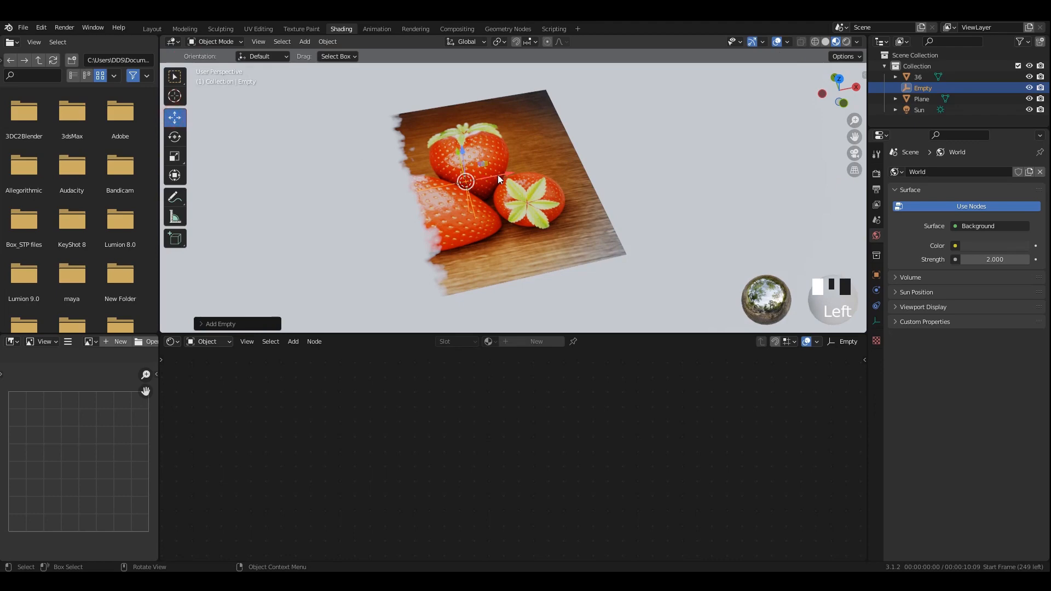
pyautogui.moveTo(499, 179); pyautogui.dragTo(446, 182)
pyautogui.moveTo(478, 190); pyautogui.dragTo(465, 146, button='middle')
# Assign the Empty as the reference object of the Texture Coordinate node in the image plane's material
pyautogui.click(541, 171)
pyautogui.scroll(-4, 514, 439)
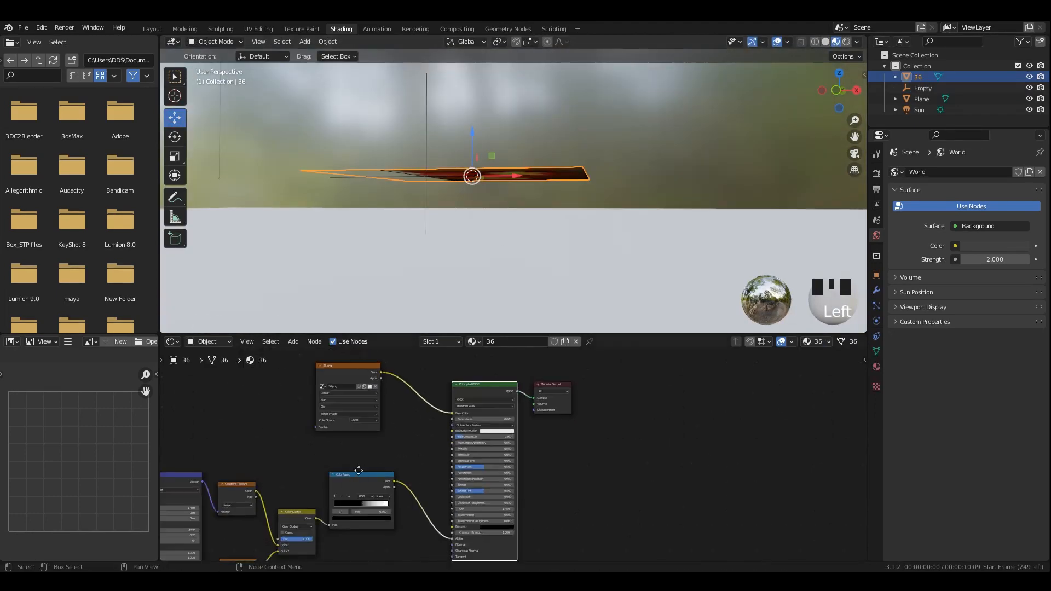
pyautogui.moveTo(233, 529); pyautogui.dragTo(767, 434, button='middle')
pyautogui.scroll(10, 504, 441)
pyautogui.scroll(6, 441, 416)
pyautogui.click(442, 418)
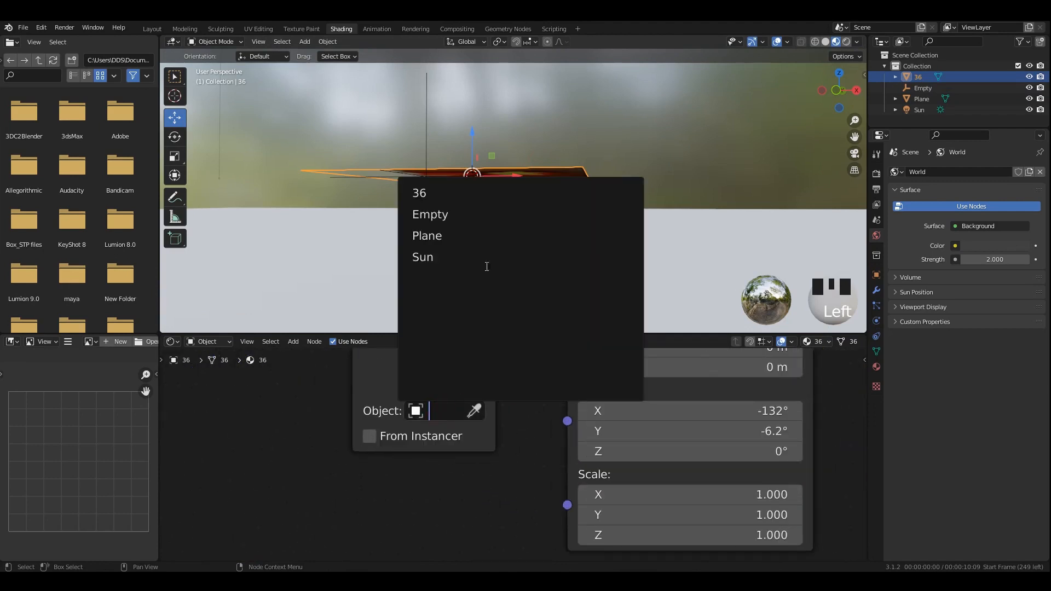
pyautogui.click(433, 216)
# Try nudging the Empty along the X axis to test the dissolve, and reselect the strawberry image plane
pyautogui.moveTo(434, 217); pyautogui.dragTo(469, 203, button='middle')
pyautogui.click(421, 188)
pyautogui.moveTo(487, 185)
pyautogui.mouseDown()
pyautogui.moveTo(331, 187)
pyautogui.moveTo(494, 189)
pyautogui.mouseUp()
pyautogui.click(518, 223)
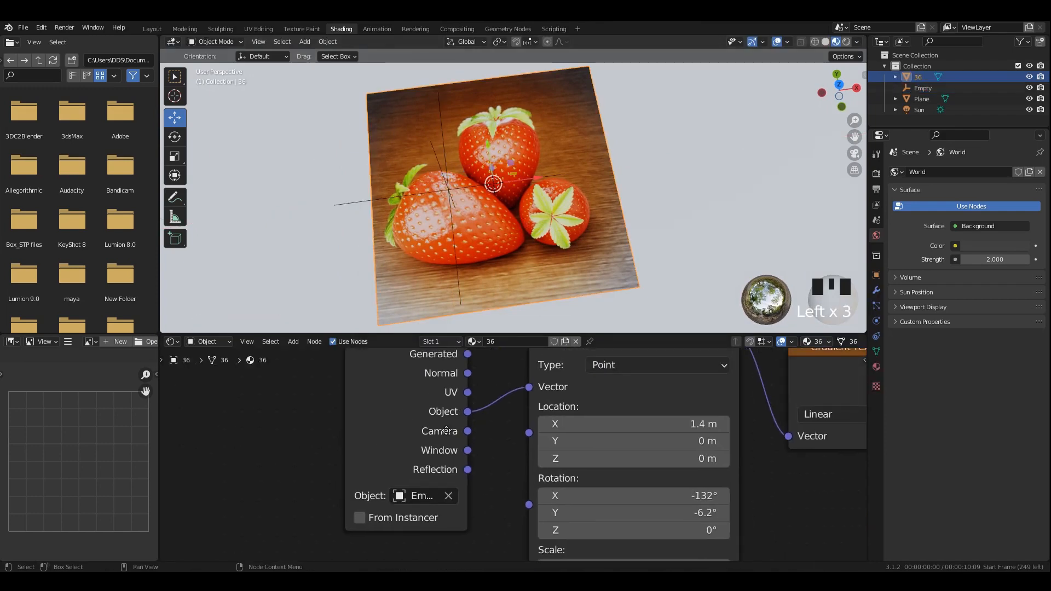
pyautogui.scroll(-2, 504, 230)
pyautogui.click(469, 188)
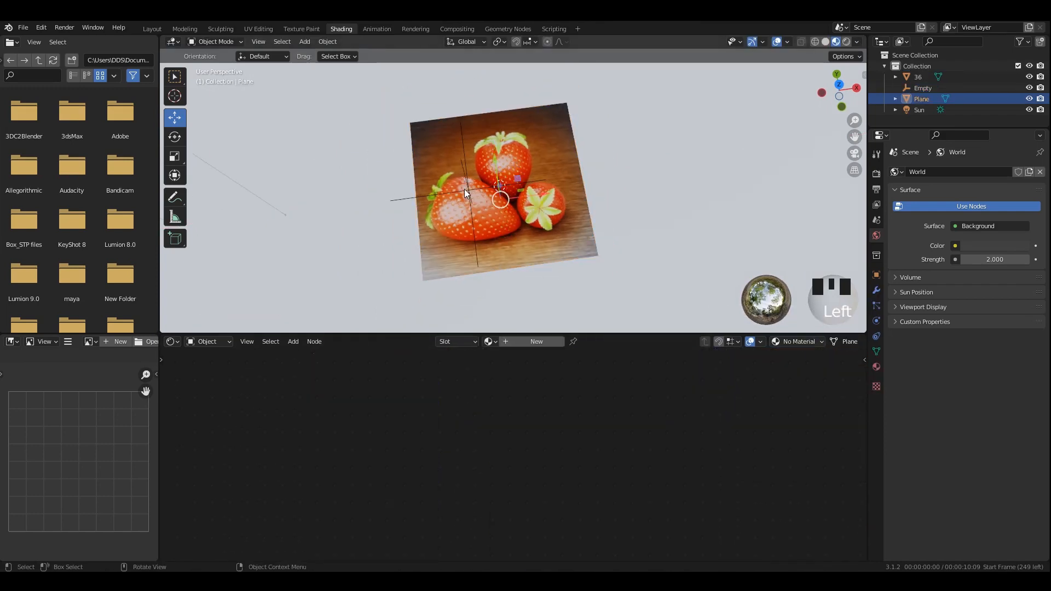
pyautogui.click(468, 189)
pyautogui.click(546, 232)
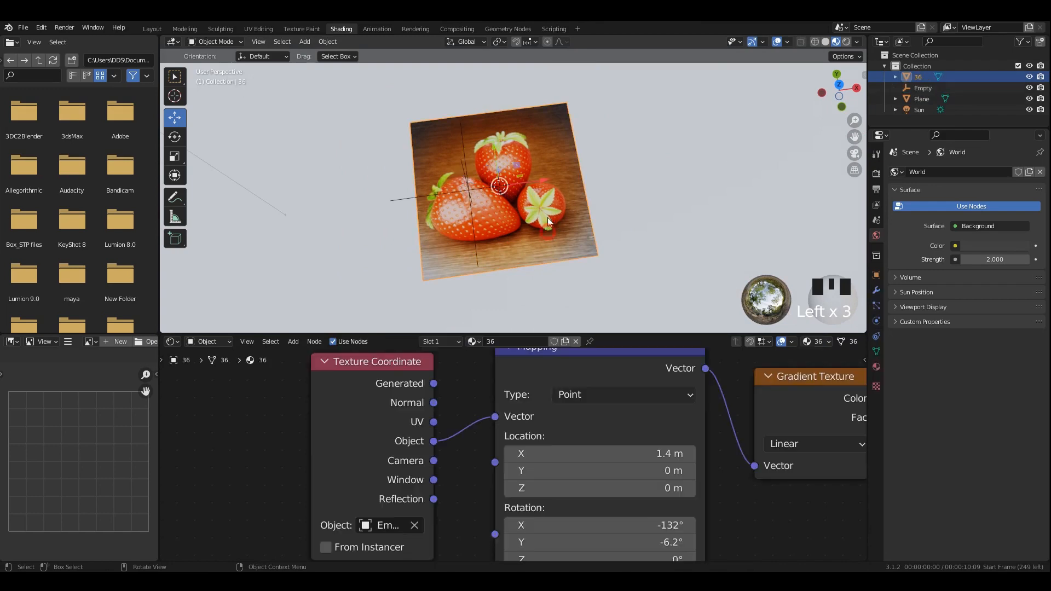
# Check the object assigned to the Texture Coordinate node and look over the material's node chain
pyautogui.moveTo(426, 453); pyautogui.dragTo(453, 432, button='middle')
pyautogui.scroll(1, 416, 504)
pyautogui.click(414, 505)
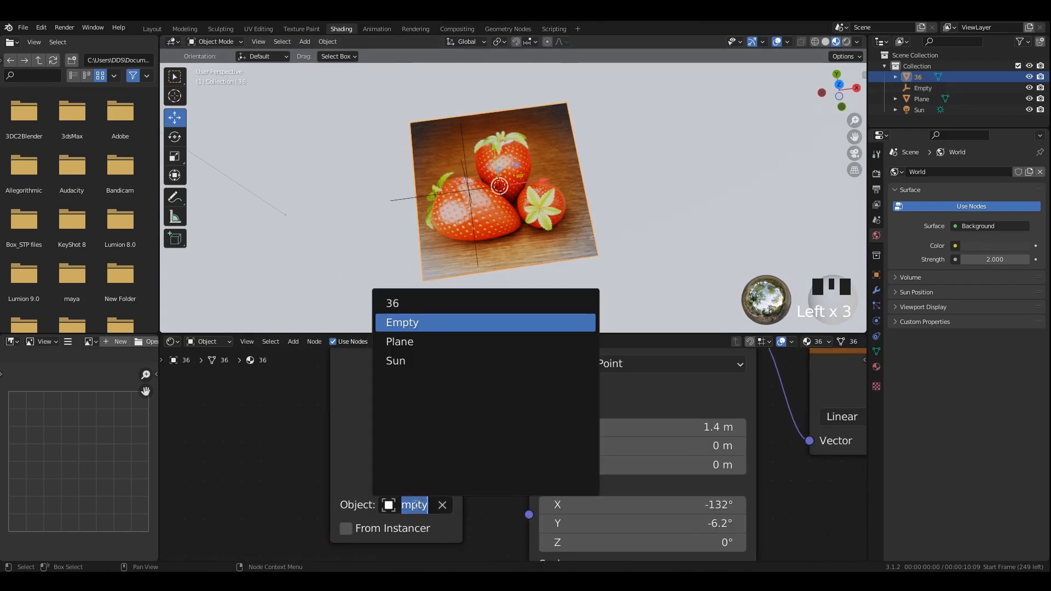
pyautogui.click(573, 208)
pyautogui.scroll(-6, 586, 402)
pyautogui.scroll(-3, 586, 399)
pyautogui.moveTo(582, 397); pyautogui.dragTo(492, 377, button='middle')
pyautogui.moveTo(591, 427); pyautogui.dragTo(508, 460, button='middle')
# Scale the Empty and apply its object transform
pyautogui.click(469, 186)
pyautogui.click(473, 192)
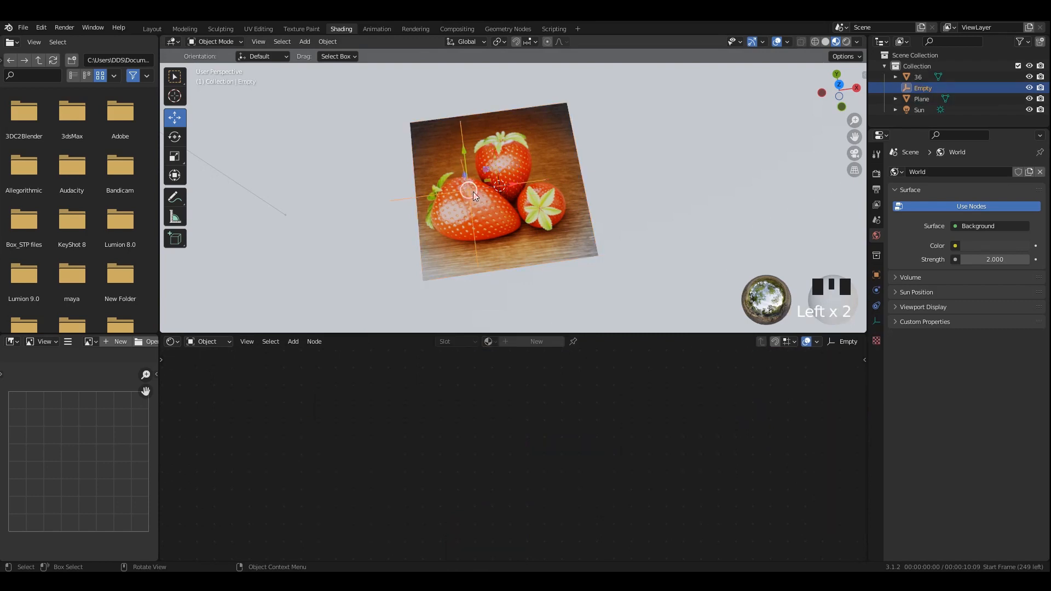
pyautogui.press('s')
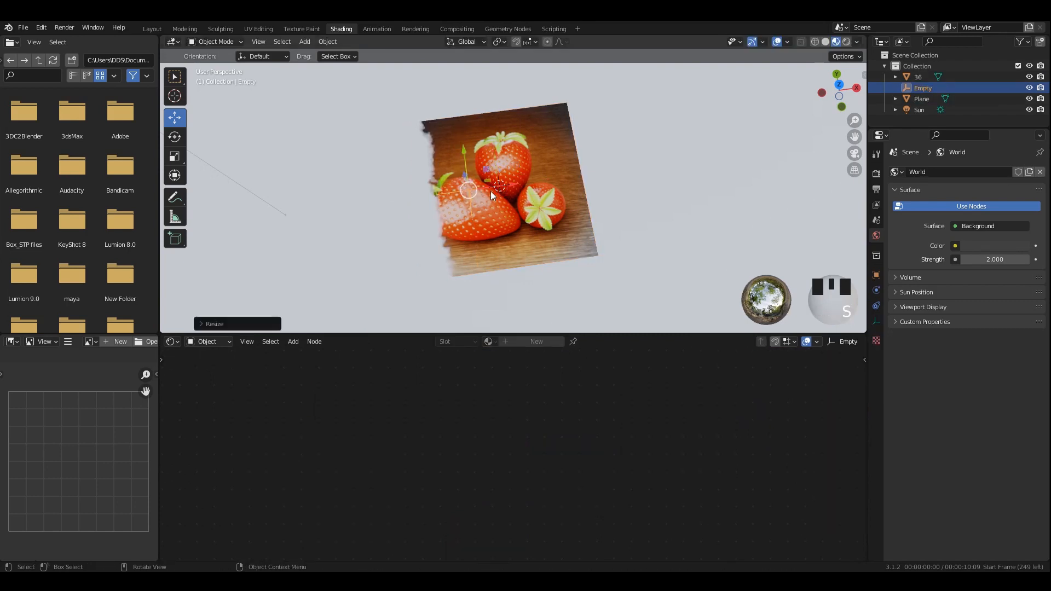
pyautogui.press('s')
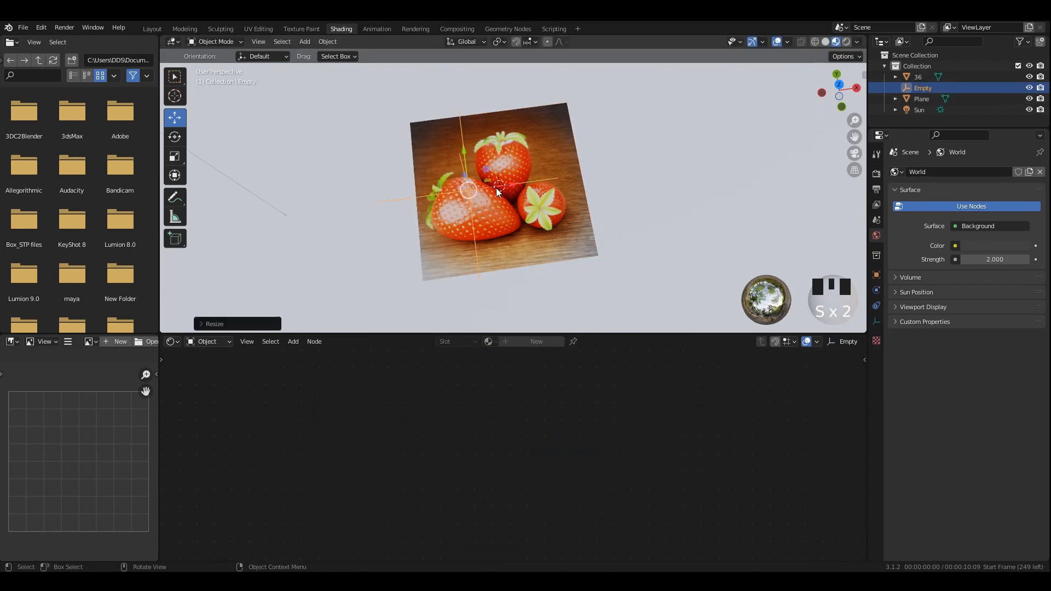
pyautogui.click(533, 180)
pyautogui.hotkey('ctrl', 'a')
pyautogui.click(668, 189)
# Move the Empty along the X axis over the strawberry image and scale it up
pyautogui.scroll(2, 541, 185)
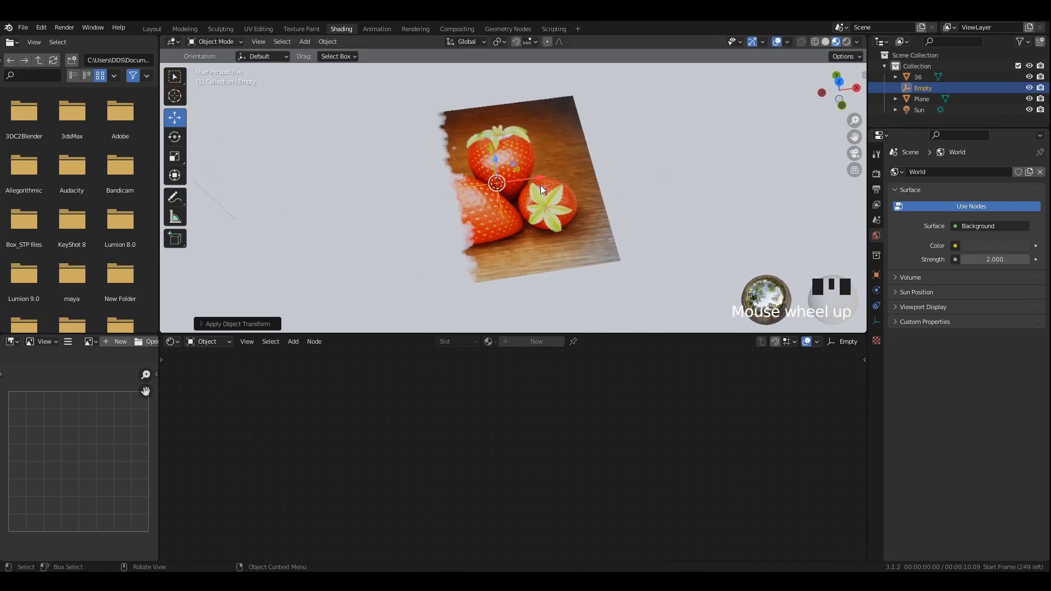
pyautogui.moveTo(543, 183); pyautogui.dragTo(566, 192)
pyautogui.moveTo(569, 210); pyautogui.dragTo(585, 214, button='middle')
pyautogui.press('s')
pyautogui.keyDown('shift'); pyautogui.scroll(2, 522, 190); pyautogui.keyUp('shift')
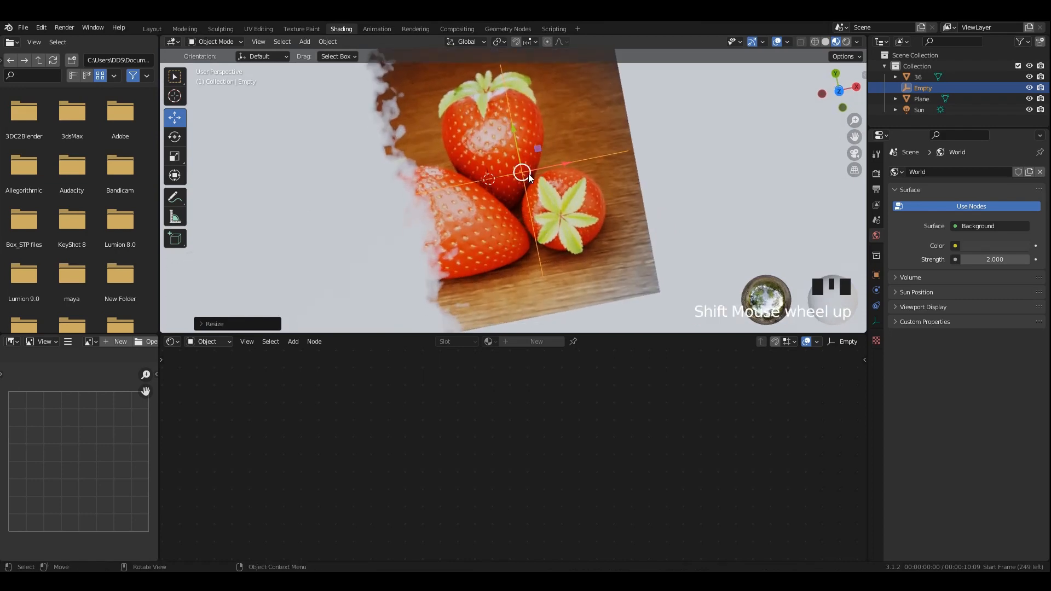
pyautogui.moveTo(522, 173); pyautogui.dragTo(526, 142, button='middle')
# Switch the viewport to rendered shading and slide the Empty along the X axis to test the dissolve
pyautogui.click(847, 41)
pyautogui.scroll(2, 566, 189)
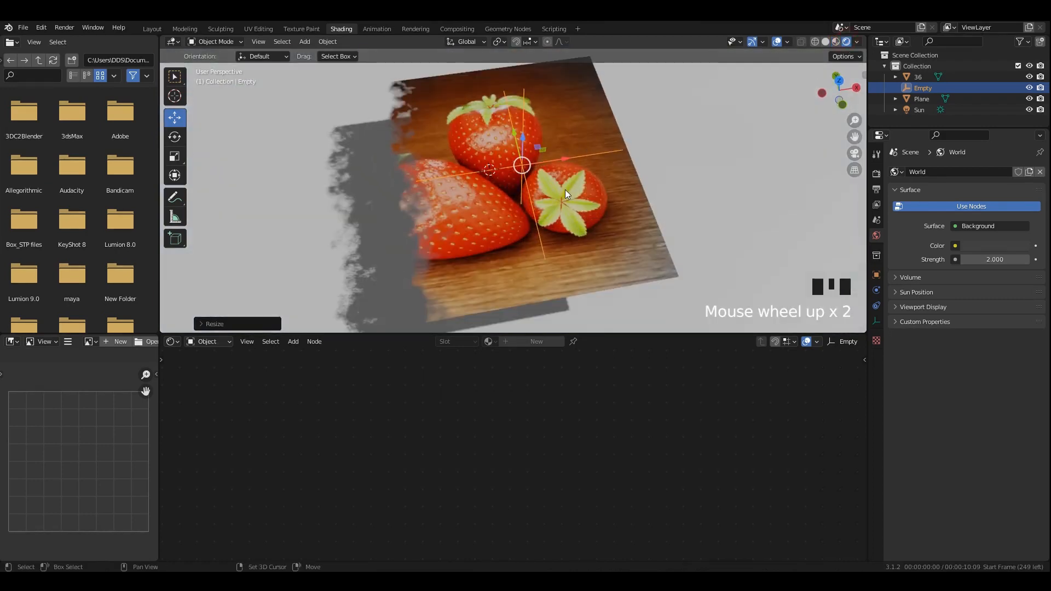
pyautogui.moveTo(566, 189); pyautogui.dragTo(576, 172, button='middle')
pyautogui.moveTo(576, 172)
pyautogui.mouseDown()
pyautogui.moveTo(662, 176)
pyautogui.moveTo(542, 181)
pyautogui.moveTo(564, 182)
pyautogui.mouseUp()
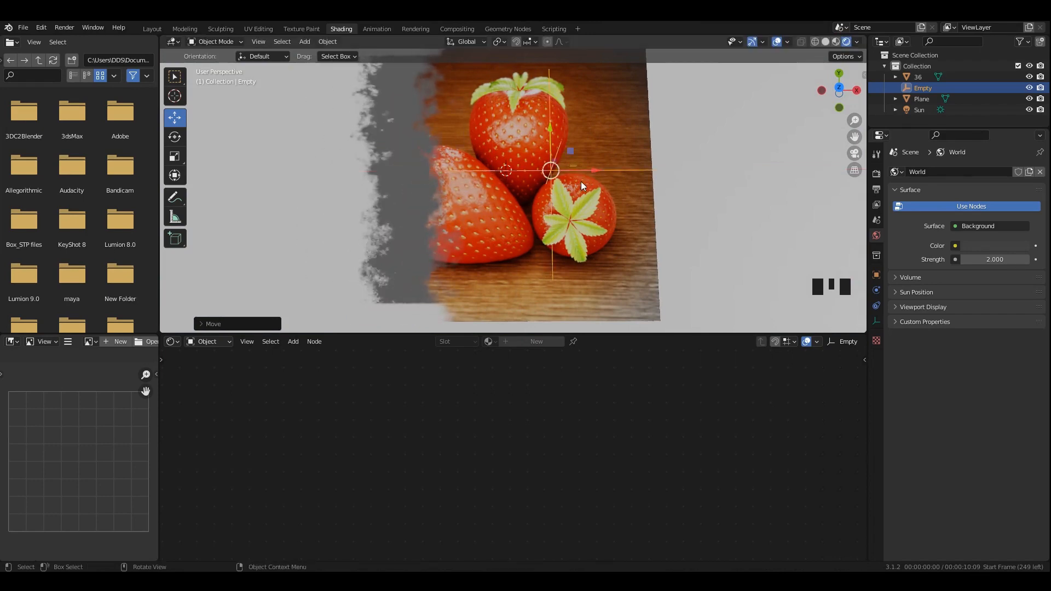
pyautogui.moveTo(581, 182); pyautogui.dragTo(604, 258, button='middle')
pyautogui.press('r')
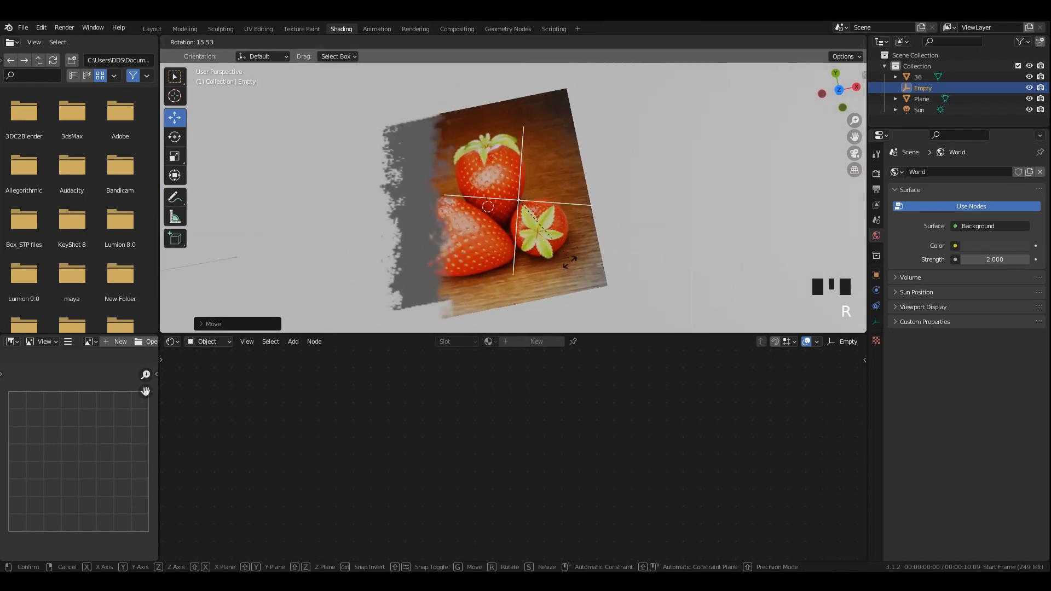
pyautogui.rightClick(602, 244)
# Reset the image plane's Mapping node to 0° rotation on all axes and 0 m X location
pyautogui.click(557, 162)
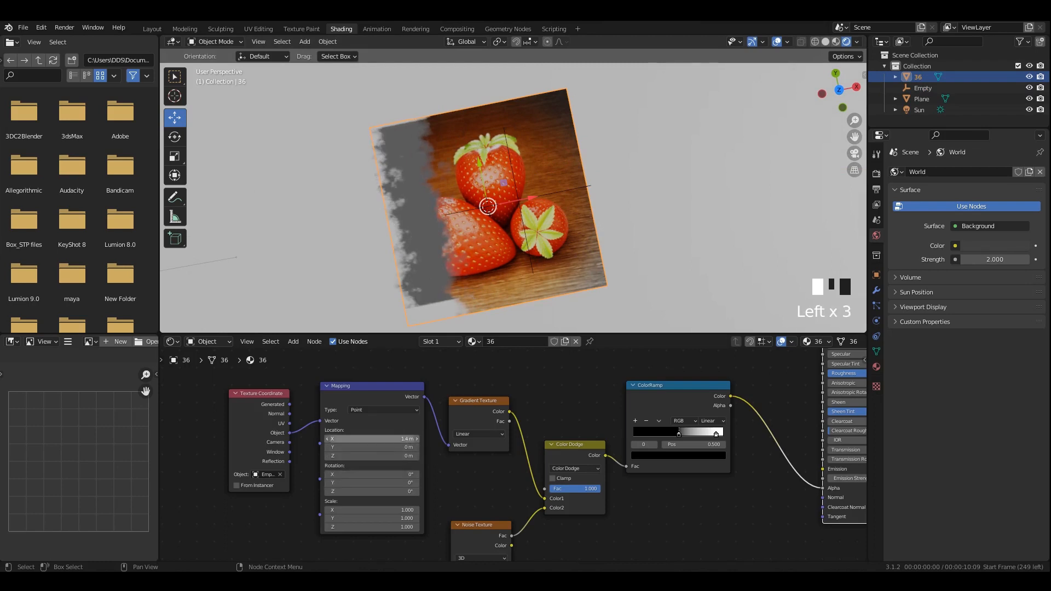
pyautogui.moveTo(412, 437); pyautogui.dragTo(356, 437)
pyautogui.moveTo(537, 213); pyautogui.dragTo(529, 184, button='middle')
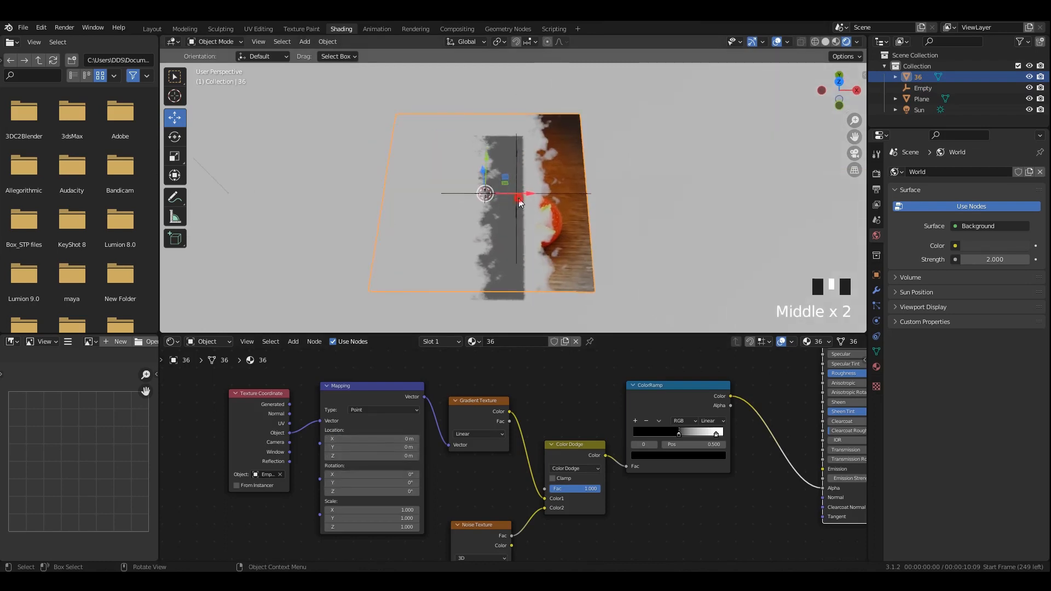
# Select the Empty and move it along the X axis toward the dissolving edge of the strawberry image
pyautogui.click(534, 195)
pyautogui.moveTo(559, 196); pyautogui.dragTo(464, 201)
pyautogui.moveTo(477, 205); pyautogui.dragTo(427, 212, button='middle')
pyautogui.scroll(2, 485, 216)
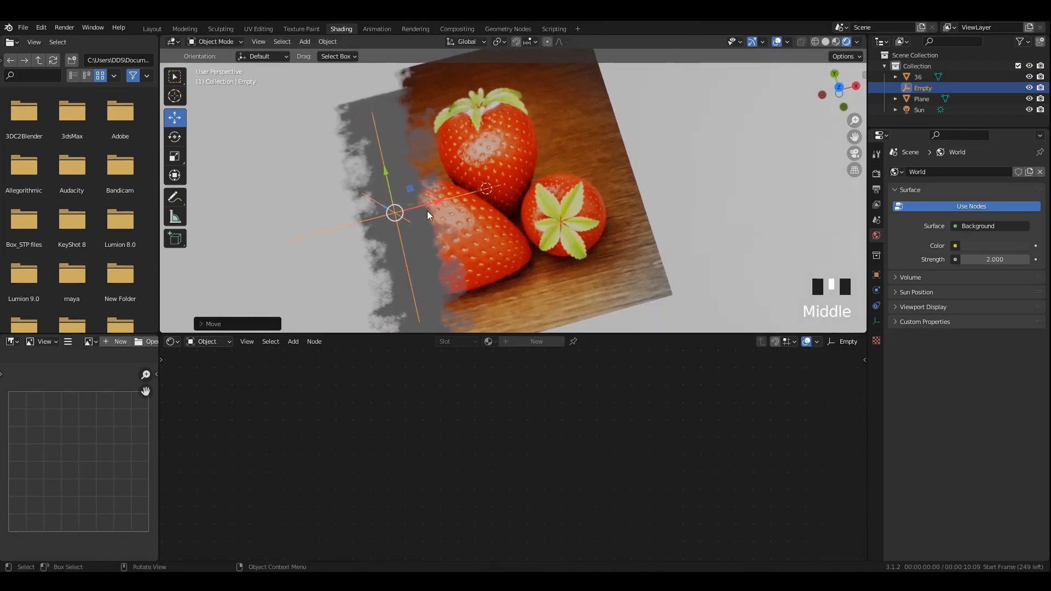
pyautogui.moveTo(427, 211)
pyautogui.mouseDown()
pyautogui.moveTo(465, 201)
pyautogui.moveTo(421, 211)
pyautogui.mouseUp()
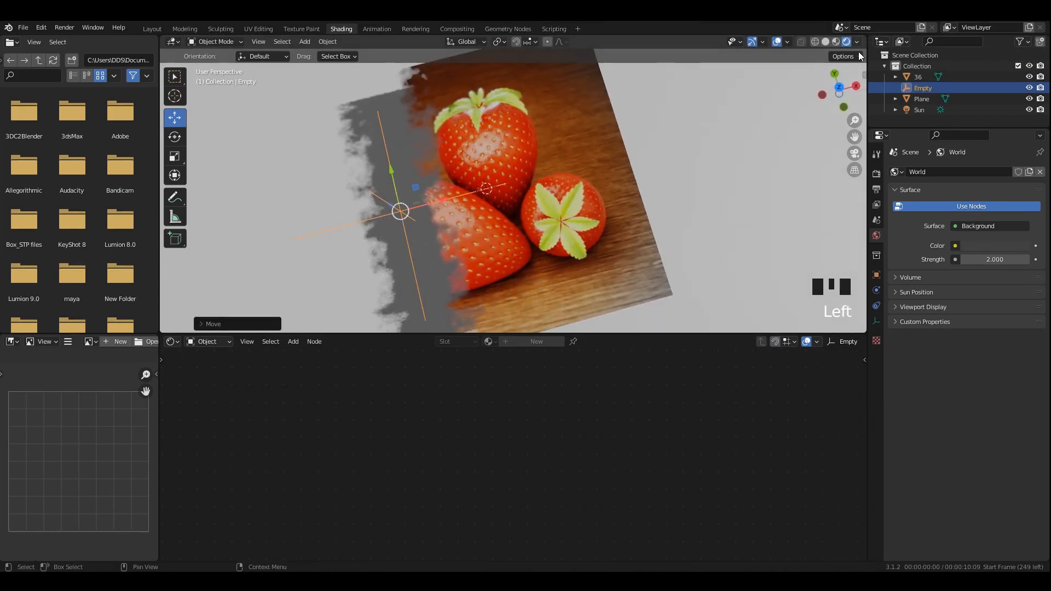
# Set the World background's Strength to 8.3 and slide the Empty along the X axis to adjust the dissolve
pyautogui.moveTo(996, 259); pyautogui.dragTo(1030, 259)
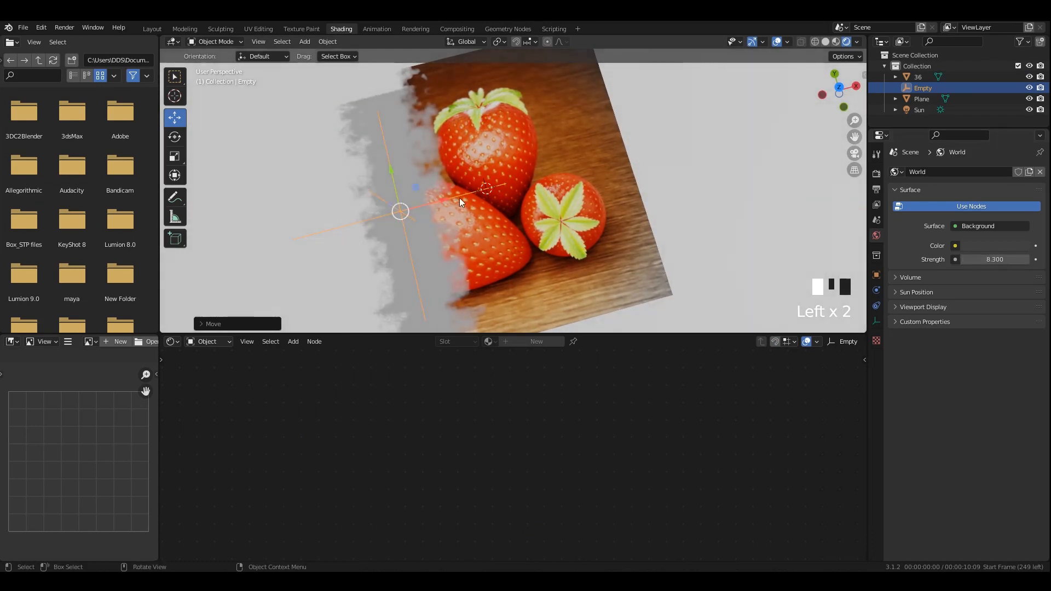
pyautogui.moveTo(495, 188); pyautogui.dragTo(455, 175)
pyautogui.moveTo(476, 157); pyautogui.dragTo(498, 150, button='middle')
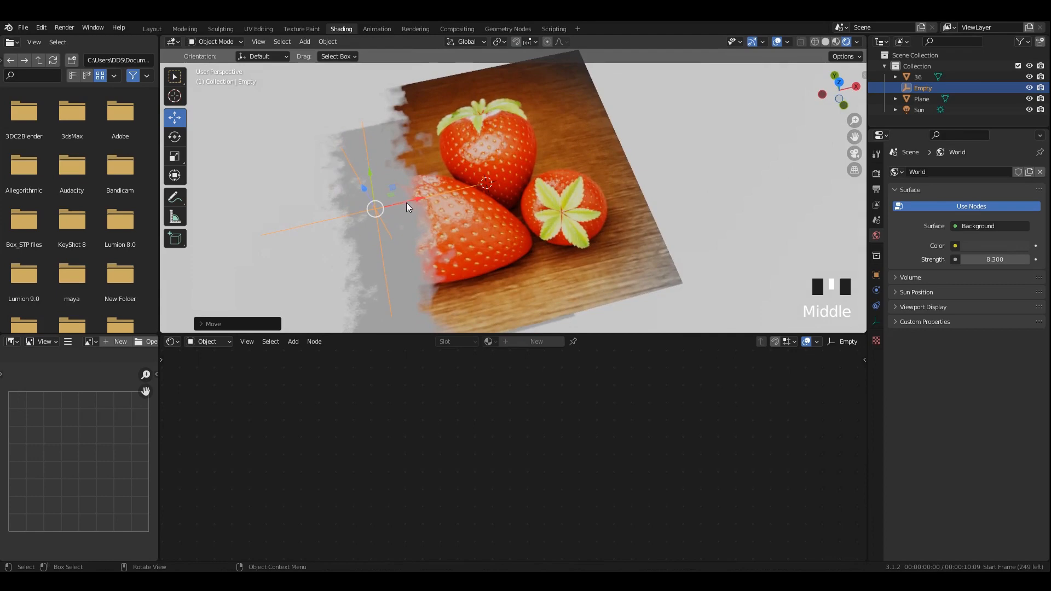
pyautogui.moveTo(406, 202); pyautogui.dragTo(445, 194)
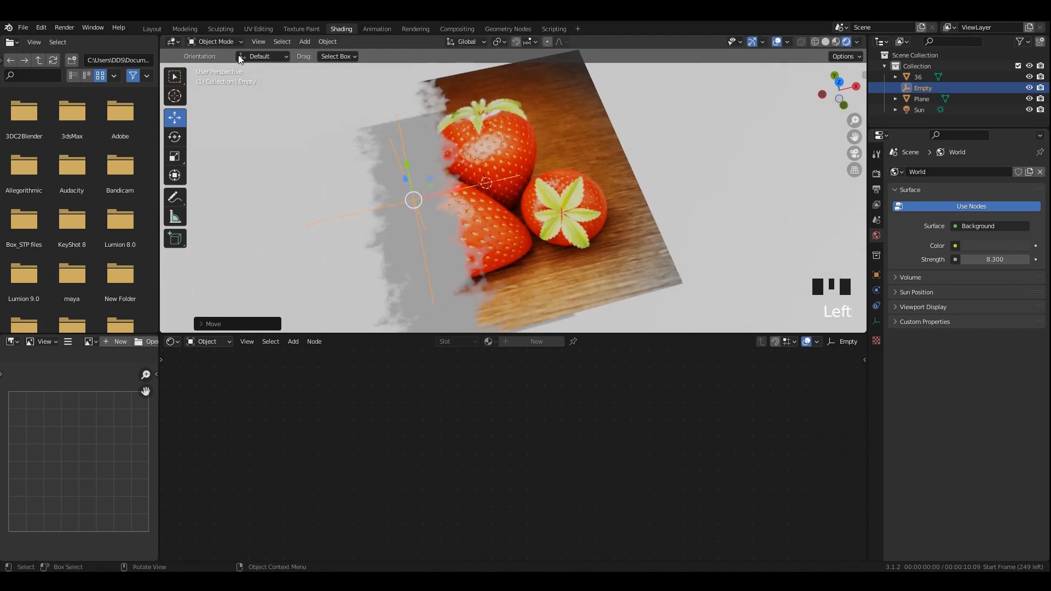
# View the dissolve and its shadow with rendered shading in the Layout workspace, and return to the Animation workspace
pyautogui.click(158, 32)
pyautogui.scroll(-2, 476, 214)
pyautogui.moveTo(482, 219); pyautogui.dragTo(493, 167, button='middle')
pyautogui.scroll(1, 495, 165)
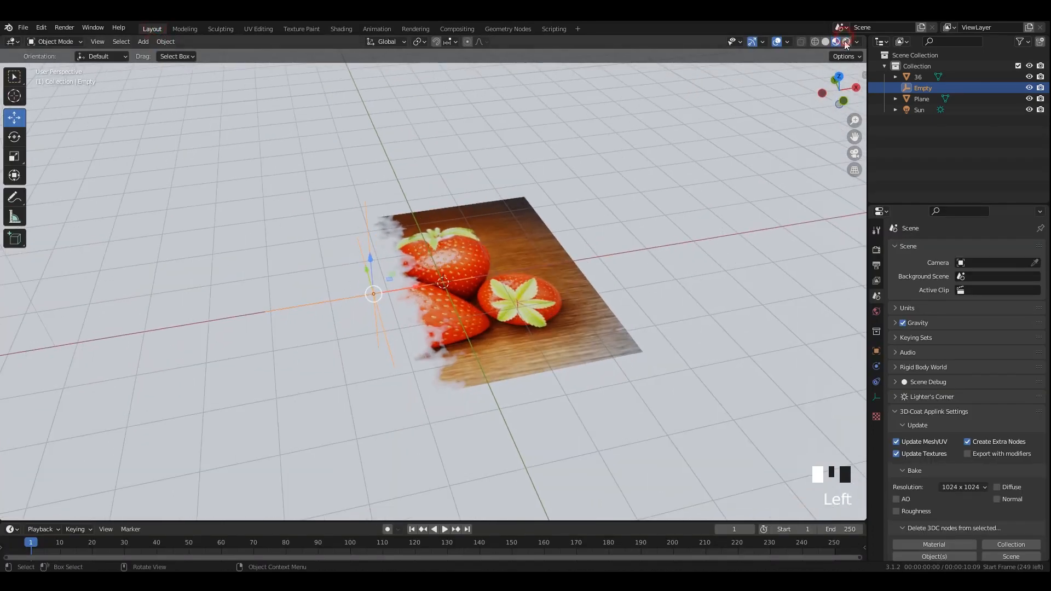
pyautogui.click(846, 42)
pyautogui.moveTo(629, 208); pyautogui.dragTo(621, 229, button='middle')
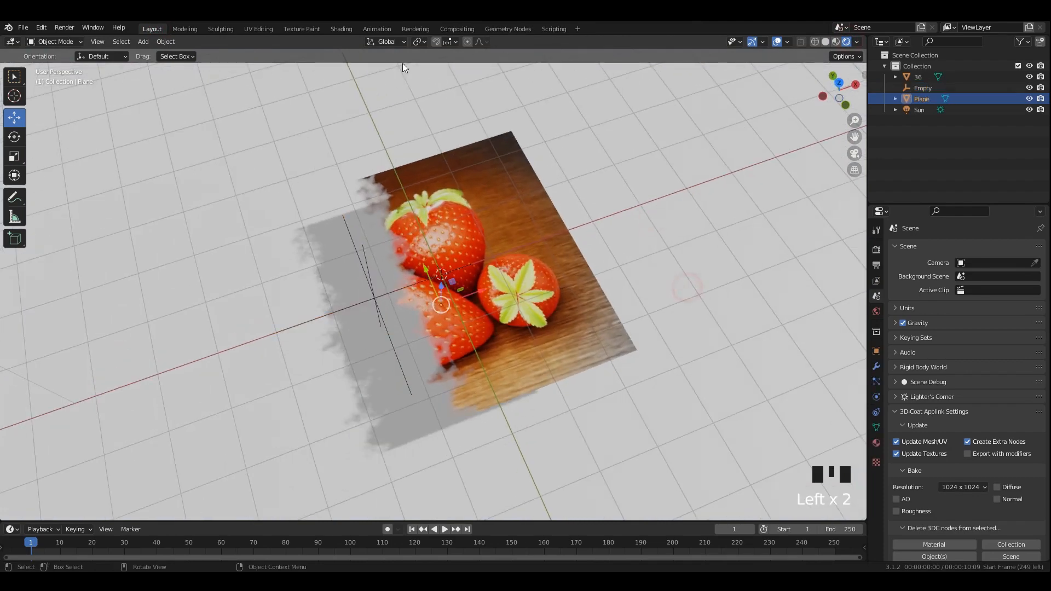
pyautogui.click(370, 28)
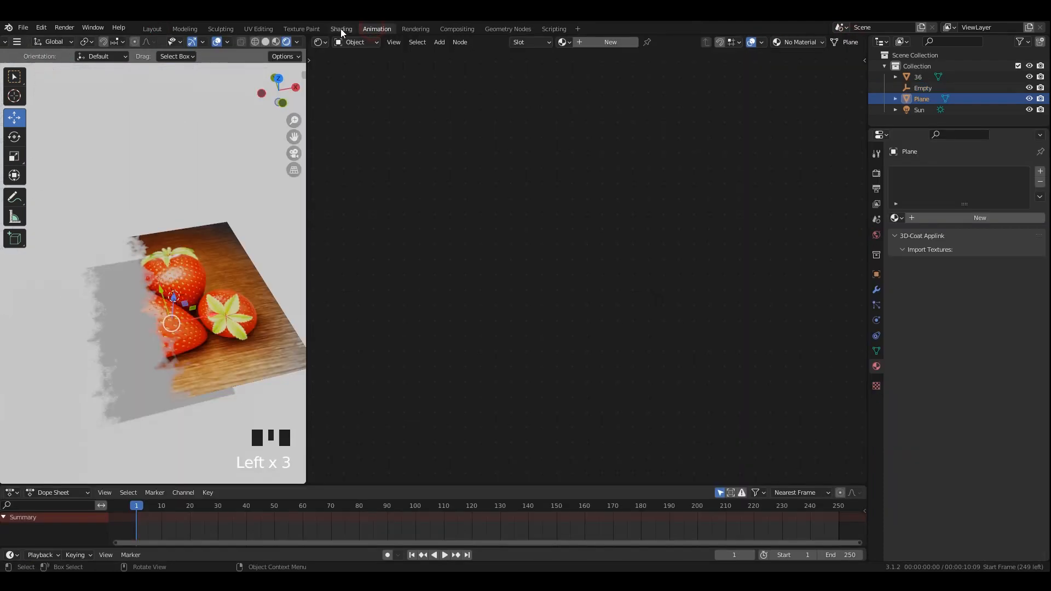
# Create a new material for the ground plane with a darker grey Base Color, Specular 1.000 and Roughness 0.227
pyautogui.click(612, 43)
pyautogui.press('Home')
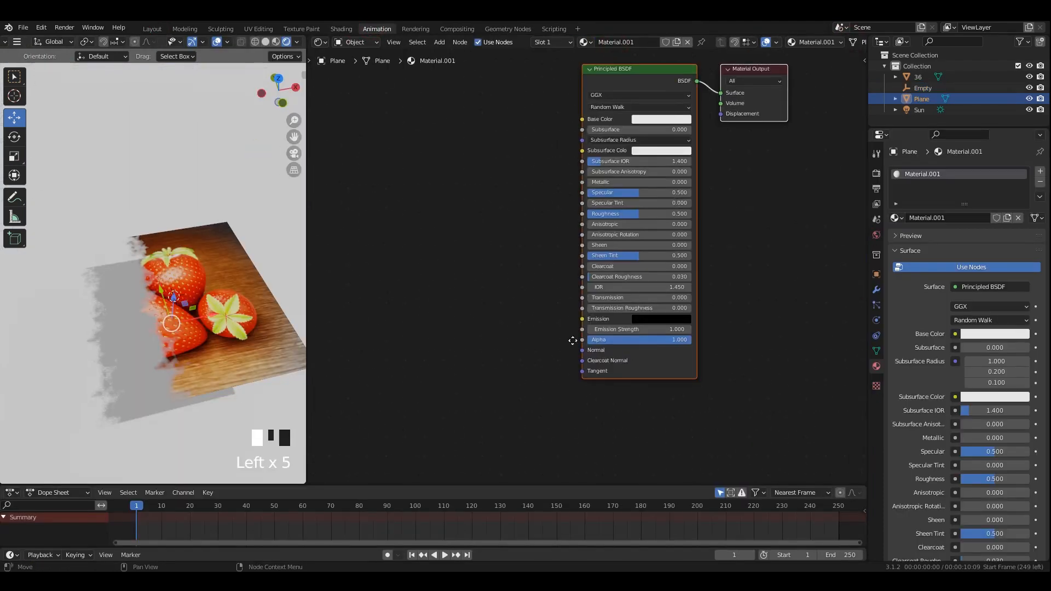
pyautogui.click(560, 265)
pyautogui.moveTo(622, 126)
pyautogui.mouseDown()
pyautogui.moveTo(620, 164)
pyautogui.moveTo(621, 120)
pyautogui.mouseUp()
pyautogui.moveTo(488, 386); pyautogui.dragTo(508, 343, button='middle')
pyautogui.moveTo(504, 322); pyautogui.dragTo(477, 351)
pyautogui.scroll(2, 181, 301)
pyautogui.keyDown('shift'); pyautogui.scroll(2, 180, 301); pyautogui.keyUp('shift')
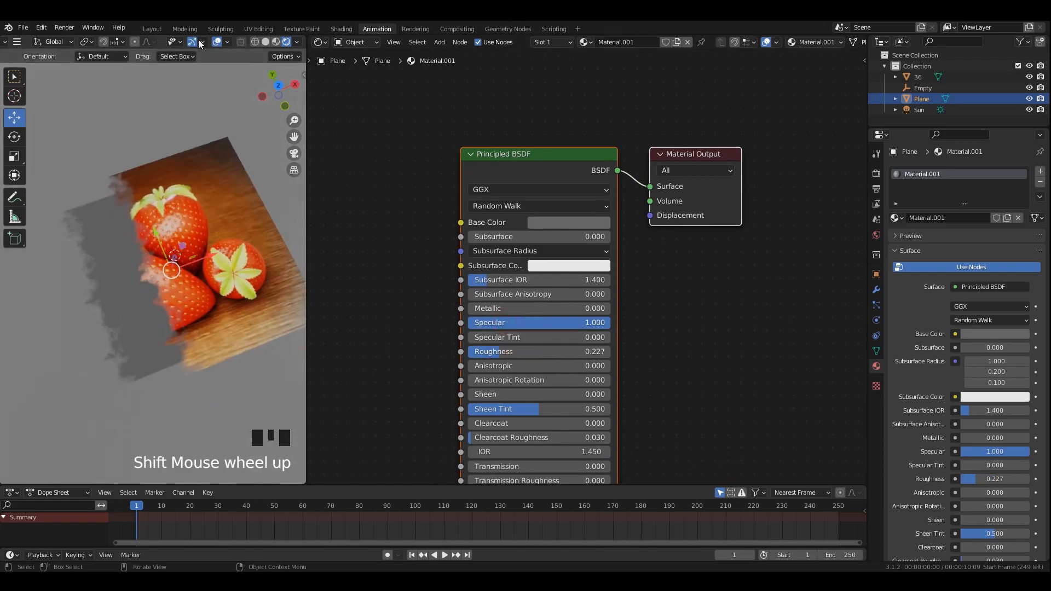
# In the Layout workspace, select the Empty, shift it along the X axis and hide the viewport overlays and gizmos
pyautogui.click(152, 29)
pyautogui.scroll(2, 369, 293)
pyautogui.moveTo(369, 293)
pyautogui.mouseDown(button='middle')
pyautogui.moveTo(385, 287)
pyautogui.moveTo(370, 284)
pyautogui.mouseUp(button='middle')
pyautogui.click(369, 289)
pyautogui.click(369, 287)
pyautogui.moveTo(403, 285)
pyautogui.mouseDown()
pyautogui.moveTo(515, 283)
pyautogui.moveTo(399, 284)
pyautogui.mouseUp()
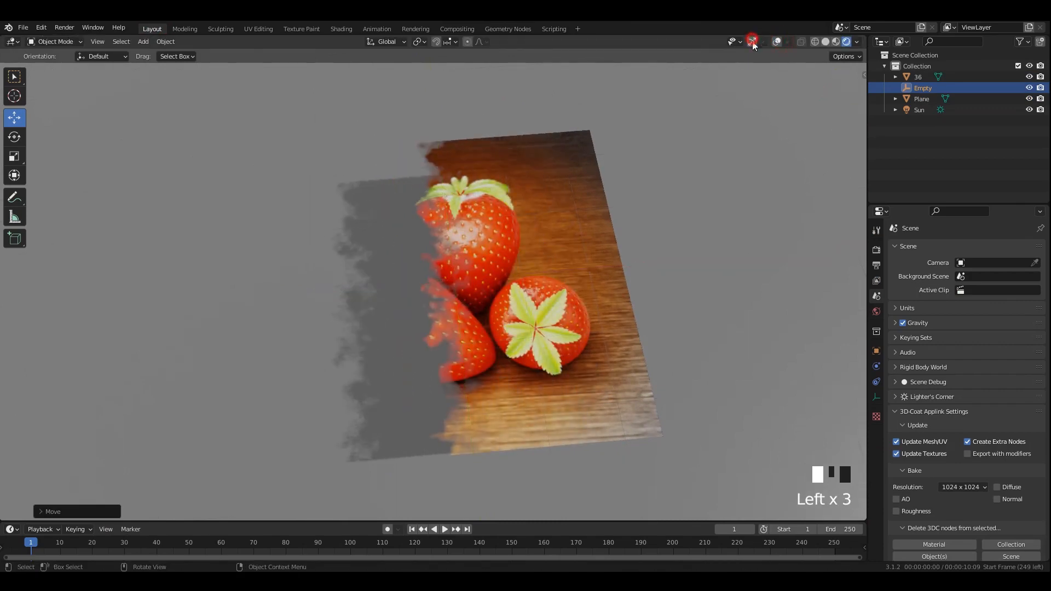
# Move the Empty freely across the strawberry image to shift the dissolve, and try rotating it in the top view
pyautogui.keyDown('shift'); pyautogui.moveTo(584, 210); pyautogui.dragTo(570, 230, button='middle'); pyautogui.keyUp('shift')
pyautogui.press('g')
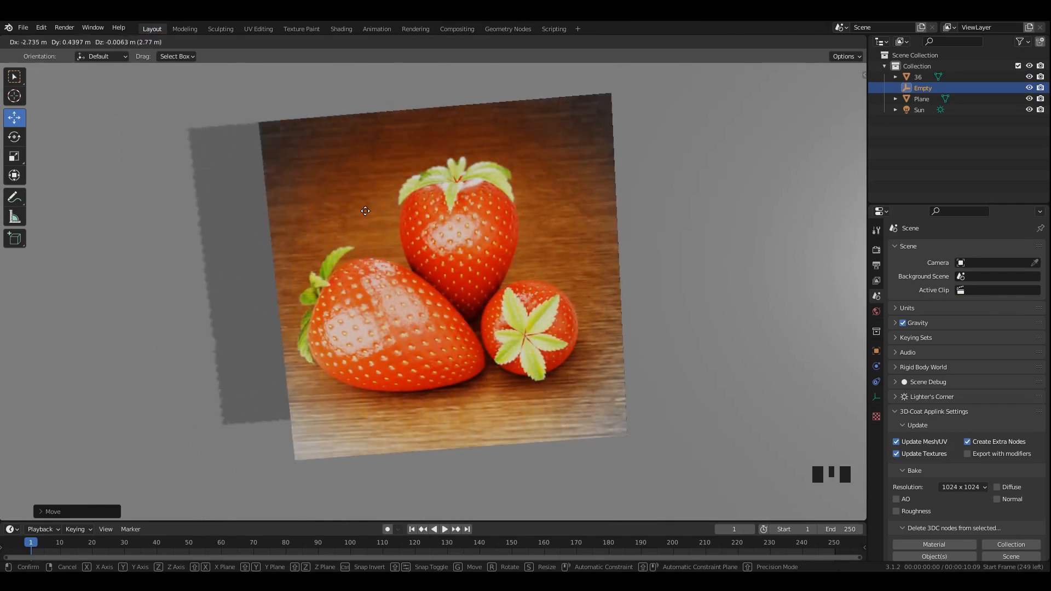
pyautogui.click(564, 214)
pyautogui.keyDown('alt'); pyautogui.moveTo(563, 213); pyautogui.dragTo(522, 241, button='middle'); pyautogui.keyUp('alt')
pyautogui.keyDown('shift'); pyautogui.scroll(1, 521, 241); pyautogui.keyUp('shift')
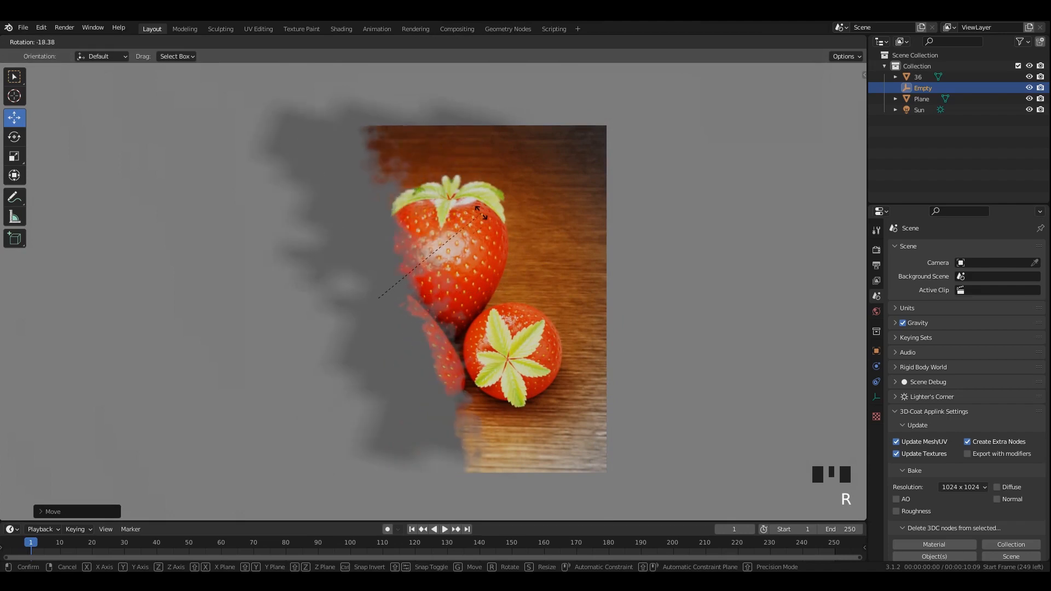
pyautogui.click(519, 259)
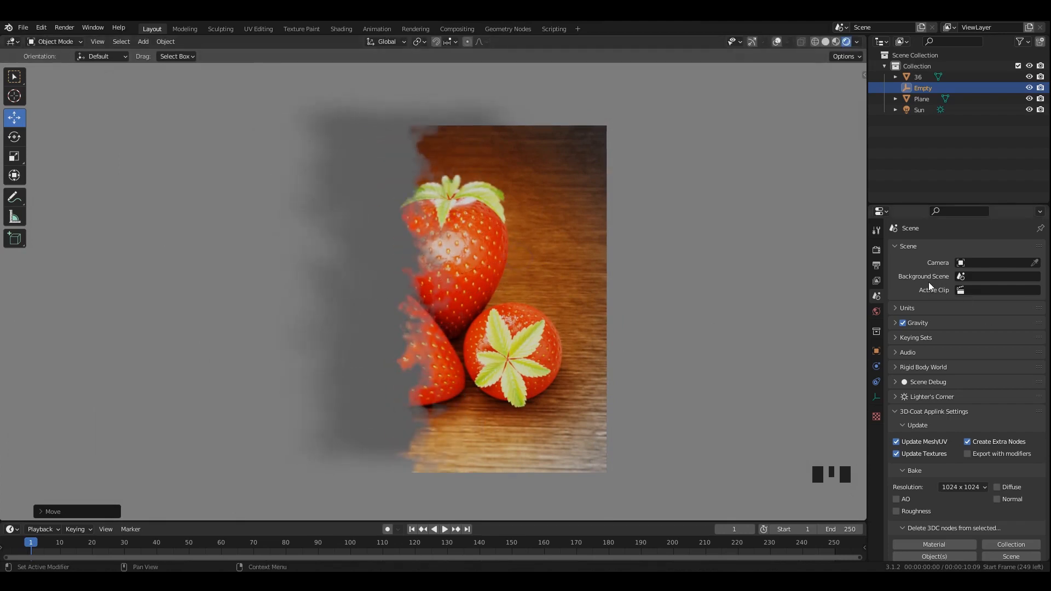
# Enable Ambient Occlusion, Bloom and Screen Space Reflections in the Eevee render settings
pyautogui.click(877, 250)
pyautogui.click(992, 251)
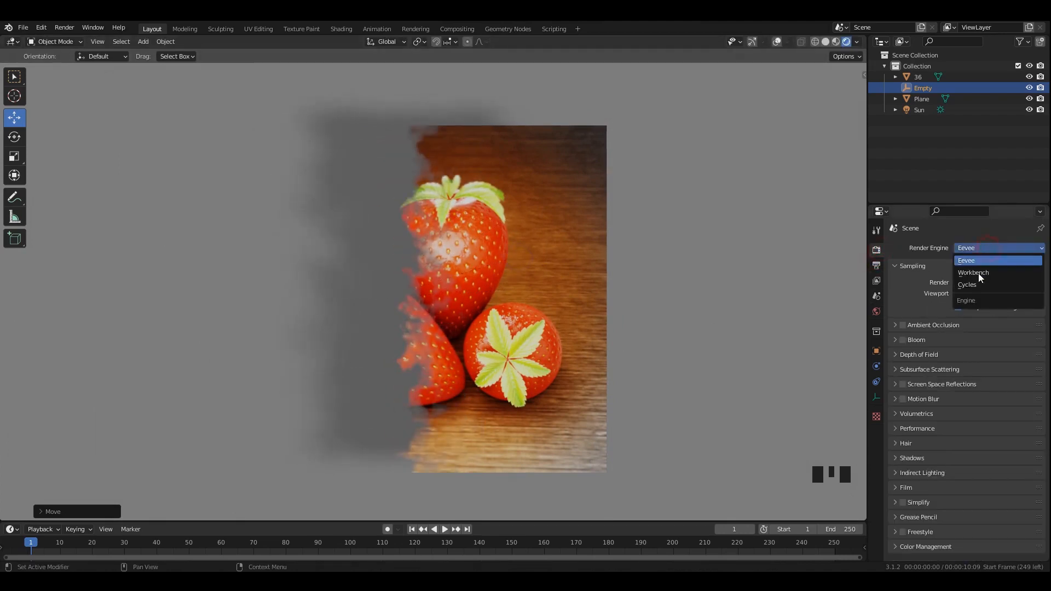
pyautogui.click(903, 325)
pyautogui.click(903, 340)
pyautogui.click(941, 326)
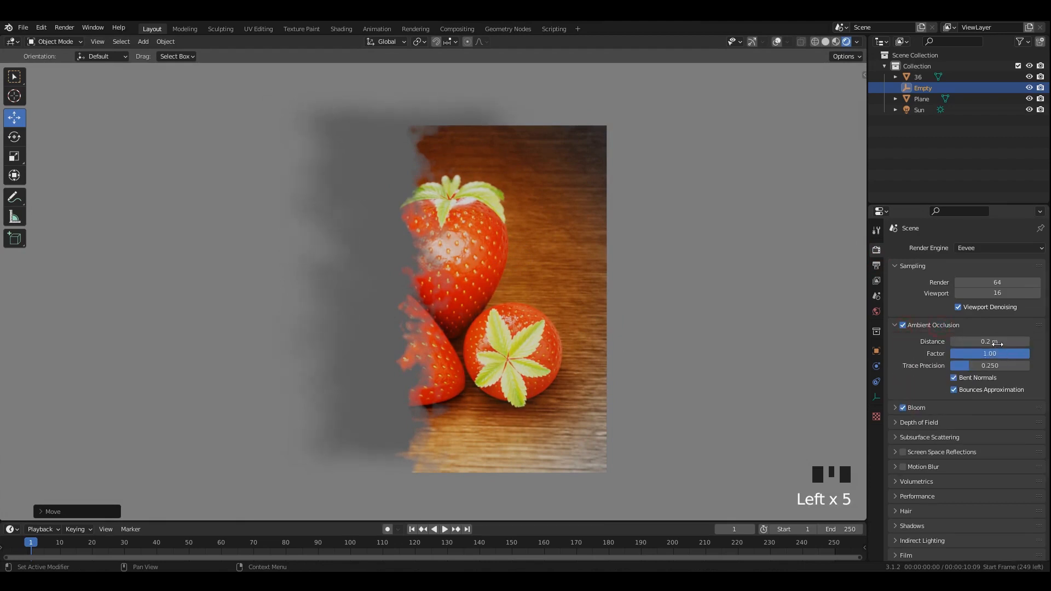
pyautogui.click(922, 325)
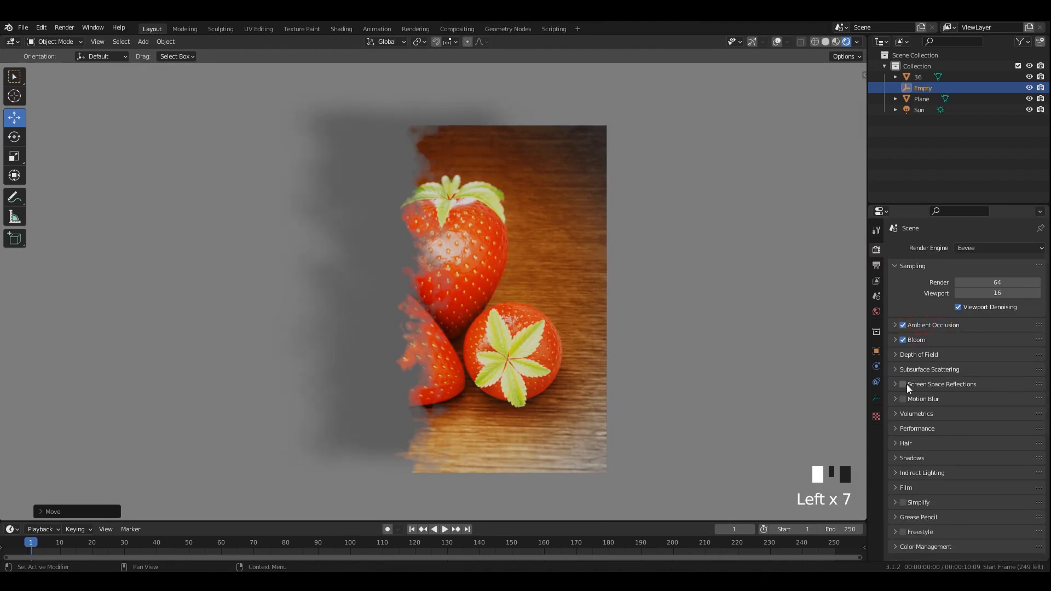
pyautogui.click(903, 384)
# Try the Very High Contrast look in Color Management and settle on High Contrast
pyautogui.click(930, 547)
pyautogui.scroll(-5, 953, 525)
pyautogui.click(980, 502)
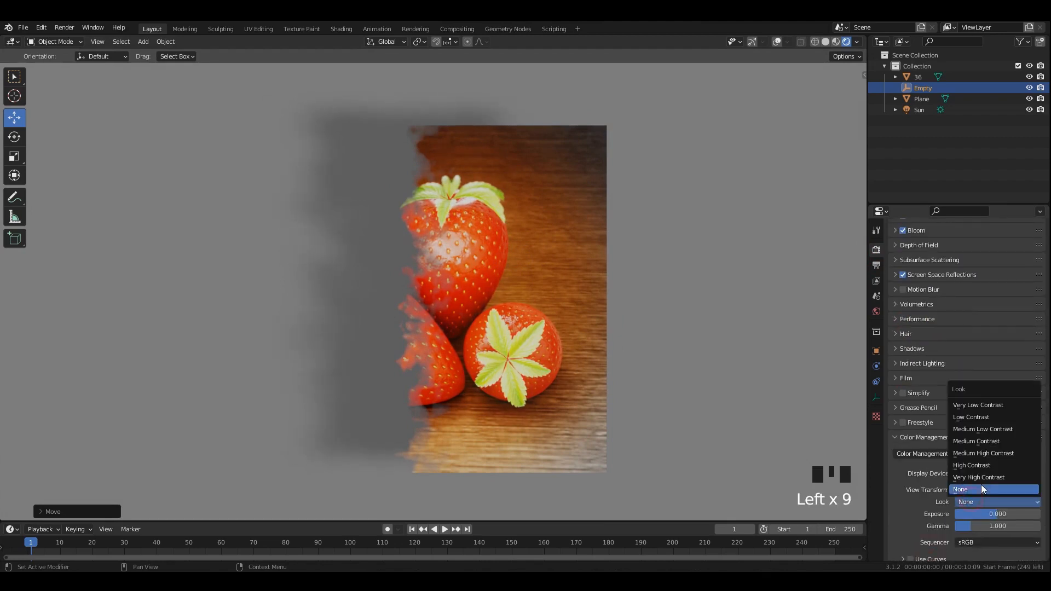
pyautogui.click(981, 484)
pyautogui.click(997, 502)
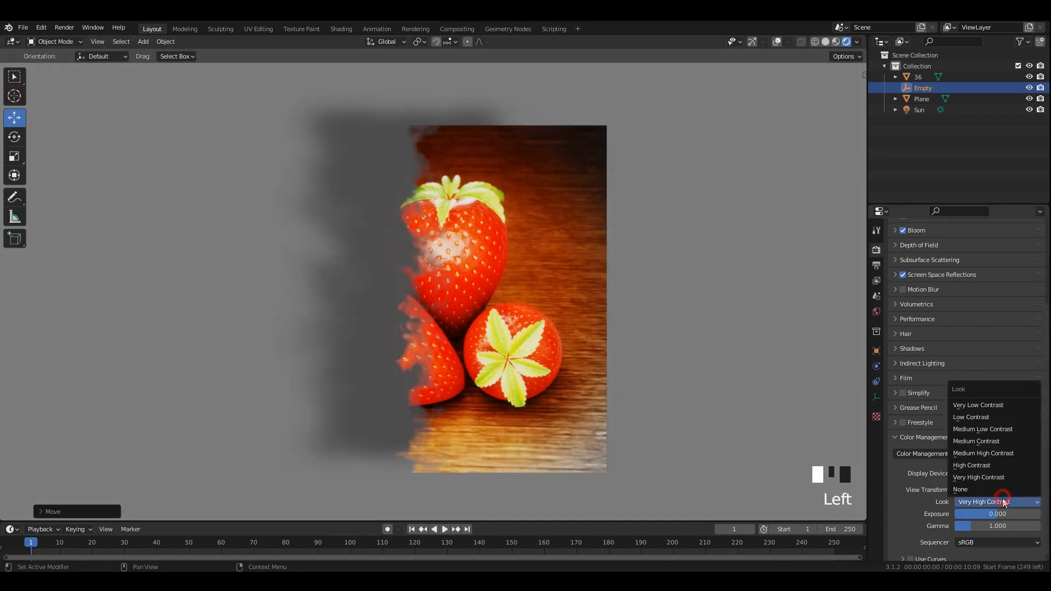
pyautogui.click(983, 466)
# Rotate the Empty slightly, scale it down to tighten the dissolve edge, and move it to uncover more of the strawberries
pyautogui.press('g')
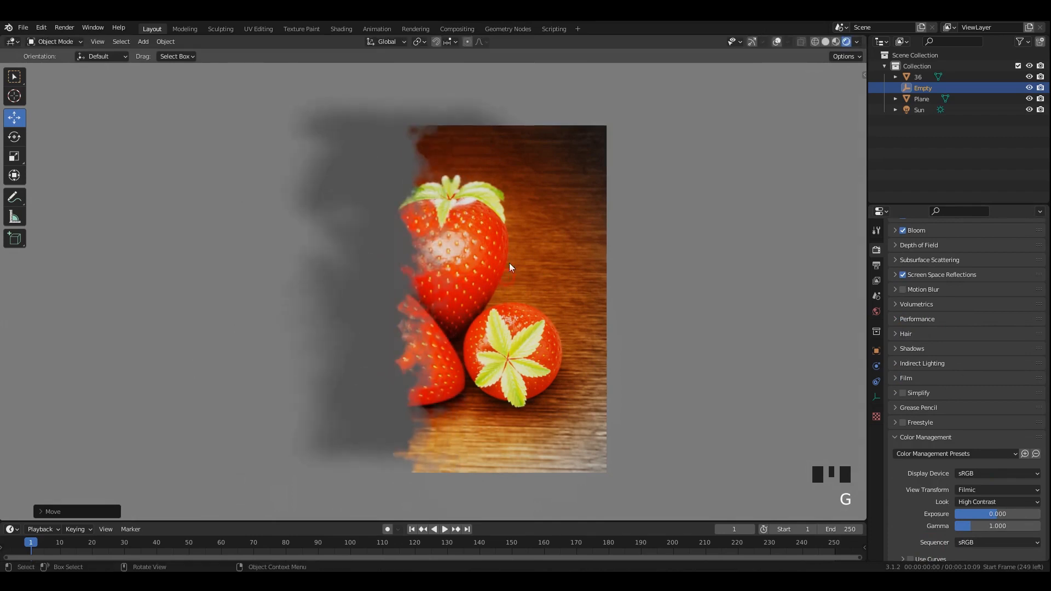
pyautogui.press('r')
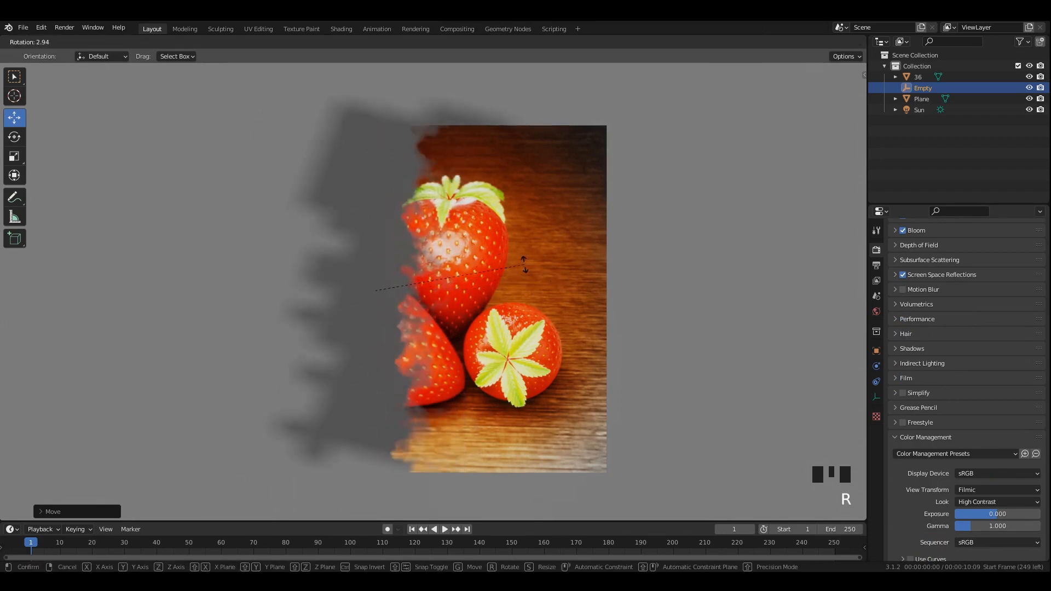
pyautogui.click(497, 249)
pyautogui.press('s')
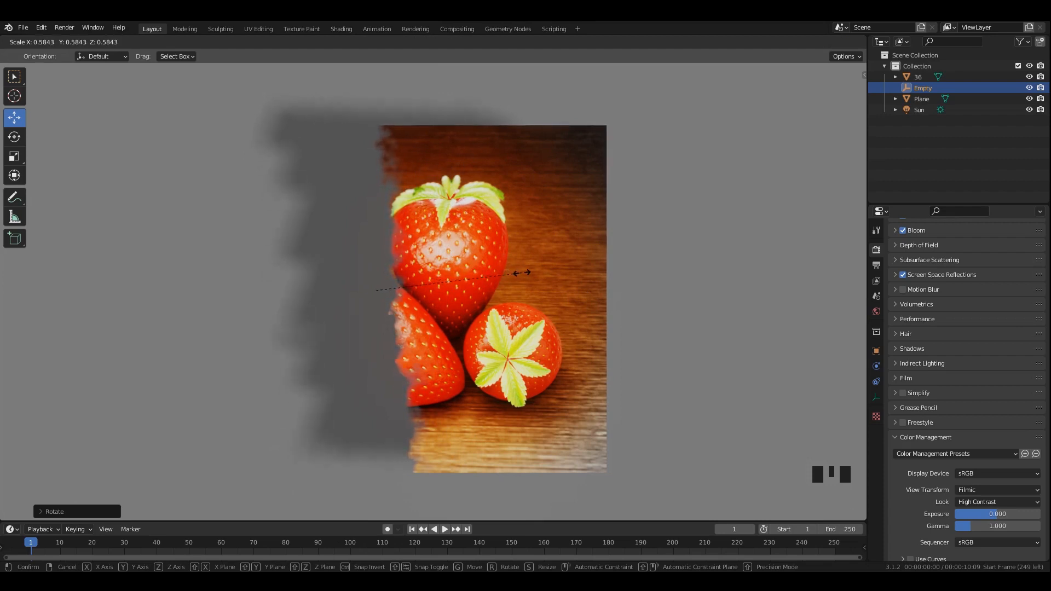
pyautogui.click(445, 291)
pyautogui.press('g')
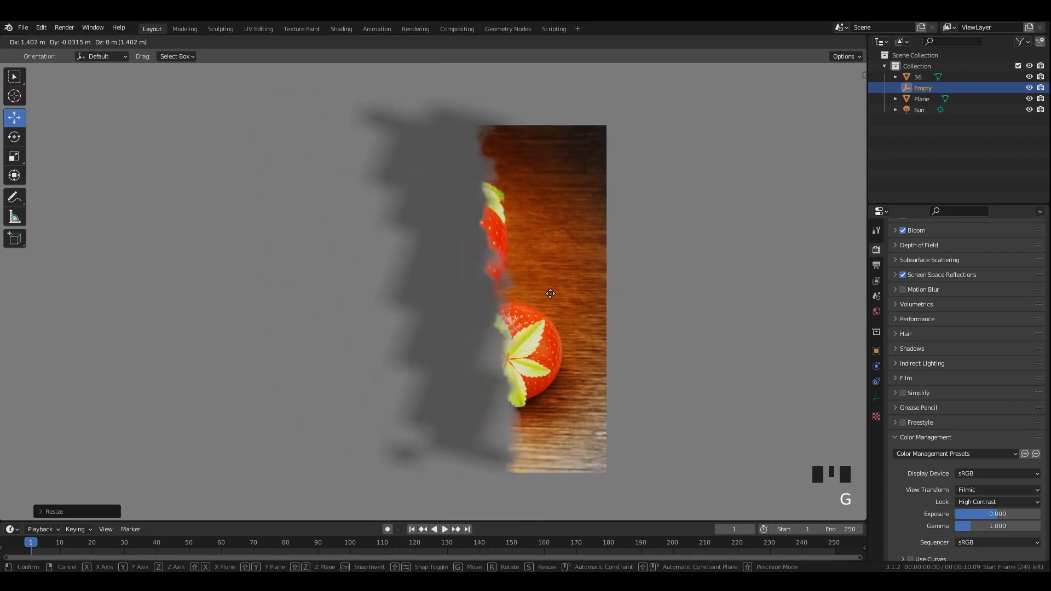
pyautogui.click(429, 290)
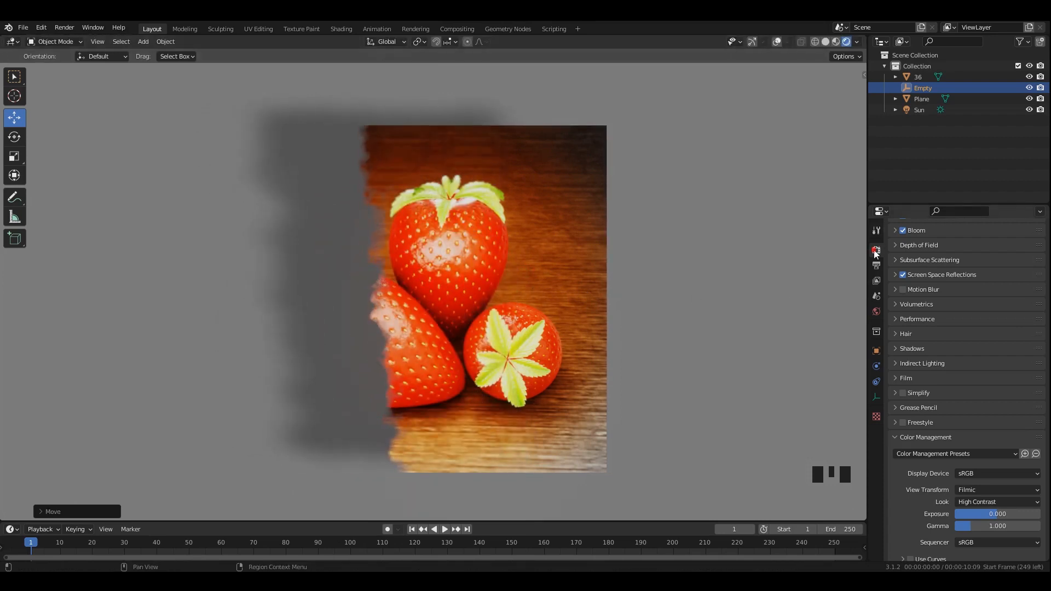
# Switch the render engine to Cycles
pyautogui.click(877, 265)
pyautogui.click(877, 251)
pyautogui.scroll(5, 968, 238)
pyautogui.click(973, 248)
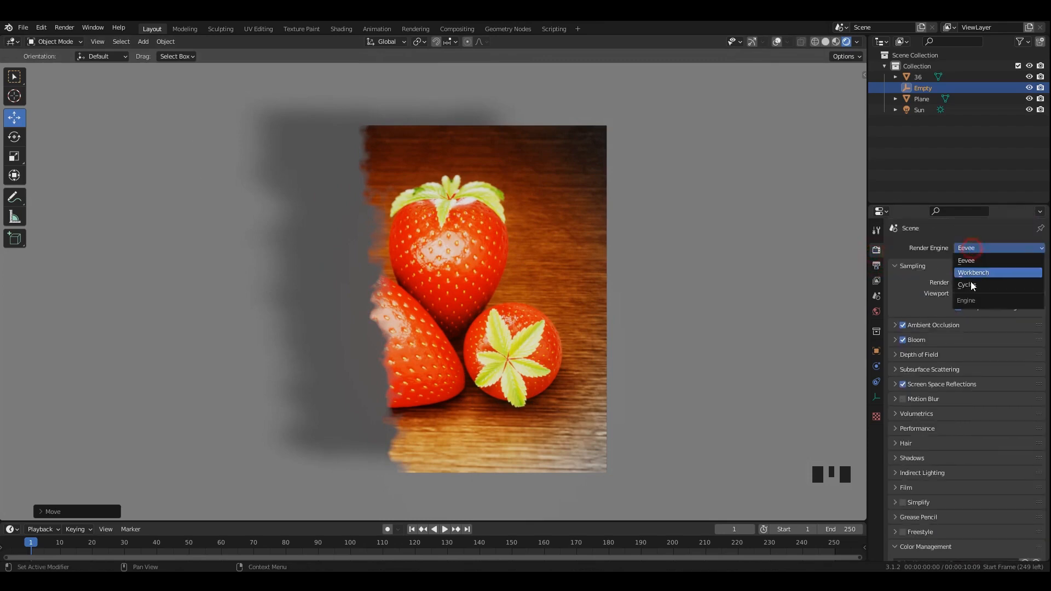
pyautogui.click(974, 287)
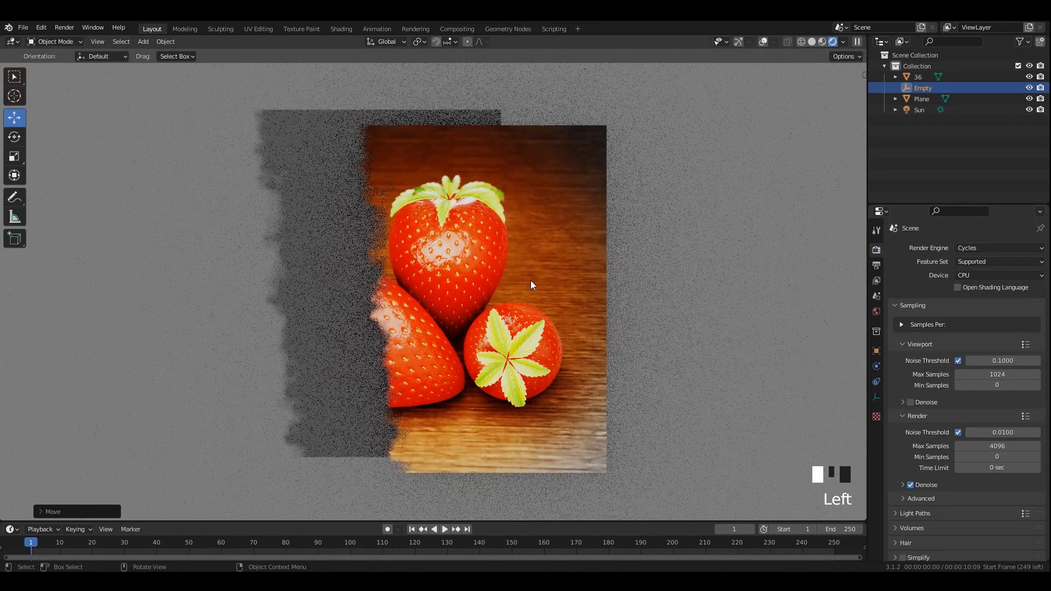
# Show the viewport overlays and gizmos again and slide the Empty along the X axis to advance the dissolve
pyautogui.click(763, 41)
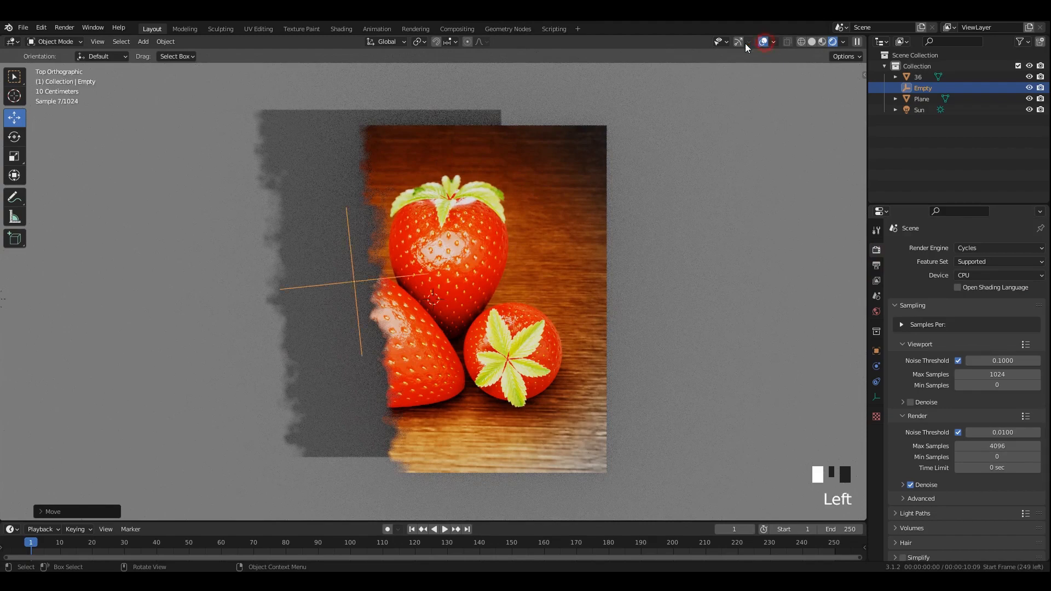
pyautogui.click(738, 42)
pyautogui.click(353, 281)
pyautogui.click(353, 281)
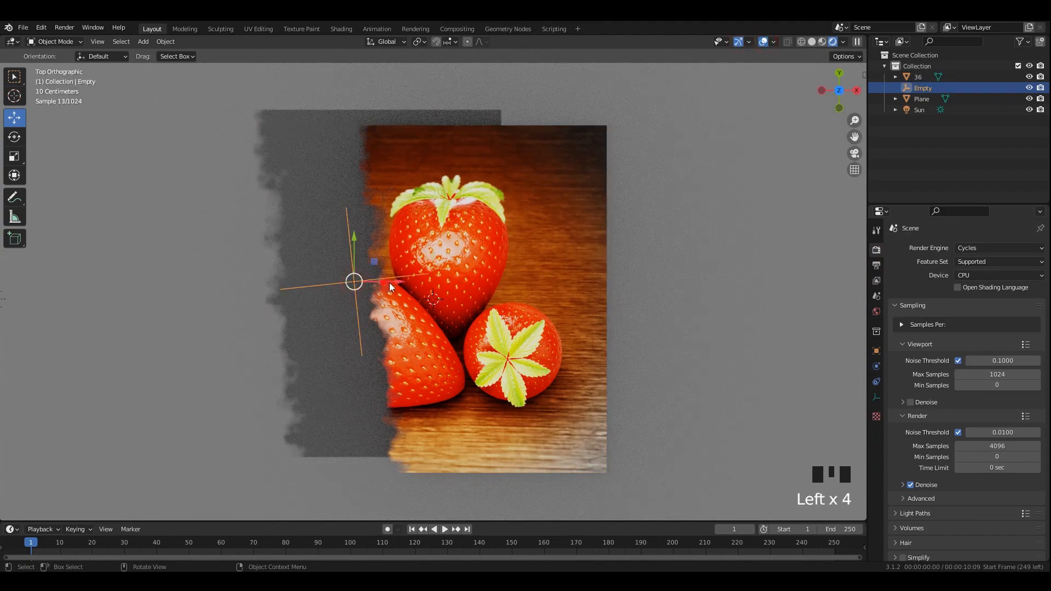
pyautogui.moveTo(389, 282); pyautogui.dragTo(422, 283)
# Enable Denoise for the viewport and scale up the Empty to widen the noisy dissolve edge
pyautogui.click(910, 402)
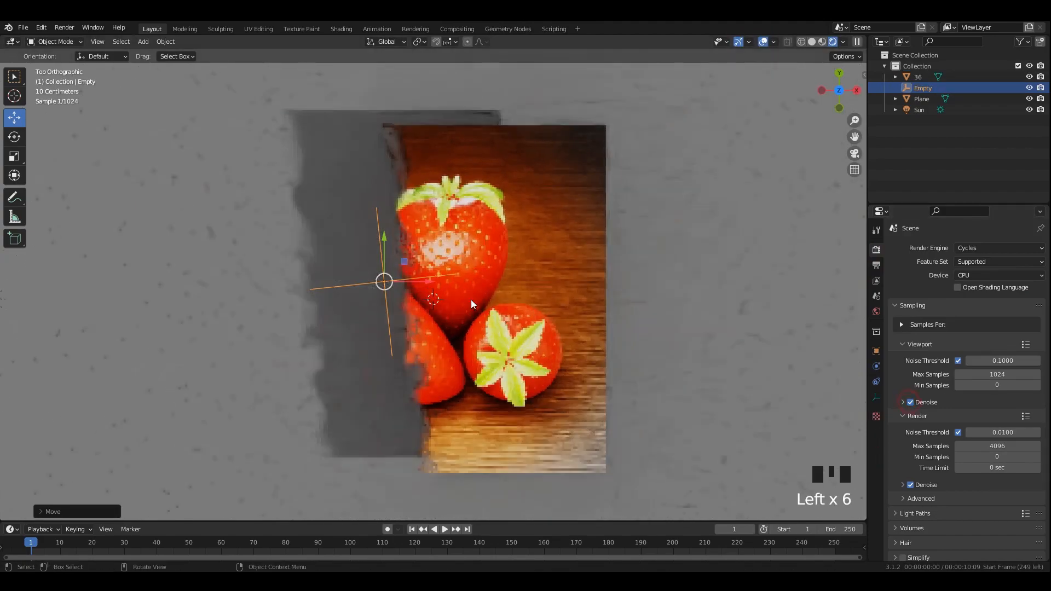
pyautogui.press('s')
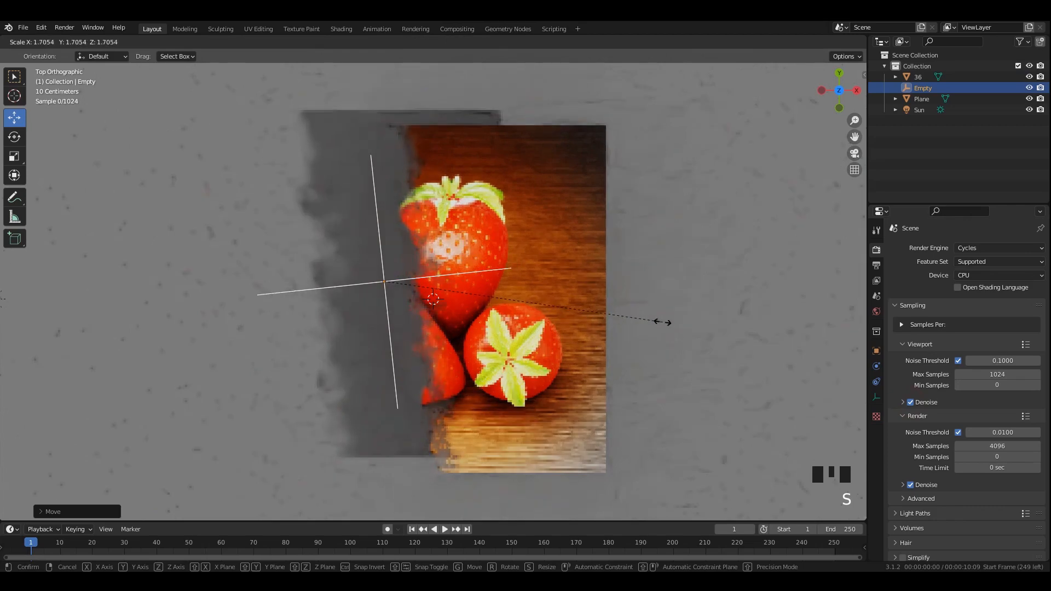
pyautogui.click(707, 333)
pyautogui.press('s')
pyautogui.click(639, 323)
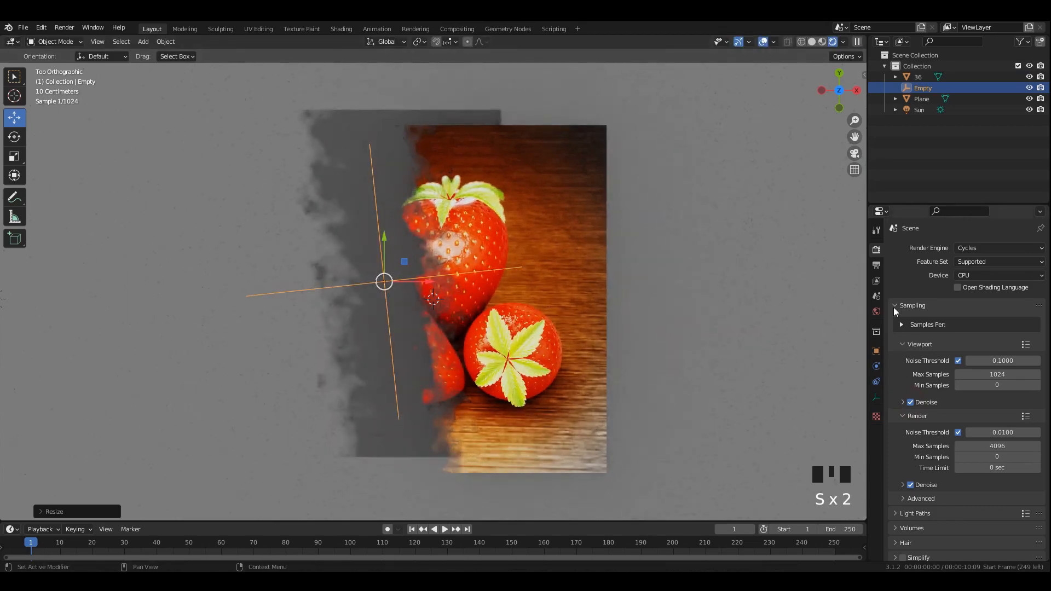
# Set the Color Management Look to None
pyautogui.scroll(-14, 961, 526)
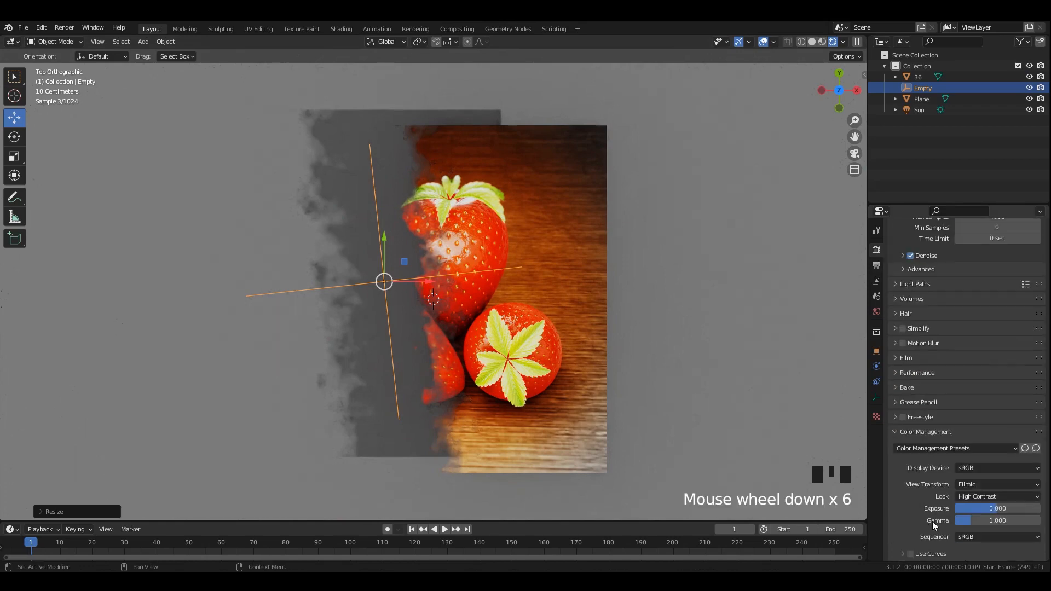
pyautogui.click(986, 497)
pyautogui.click(963, 484)
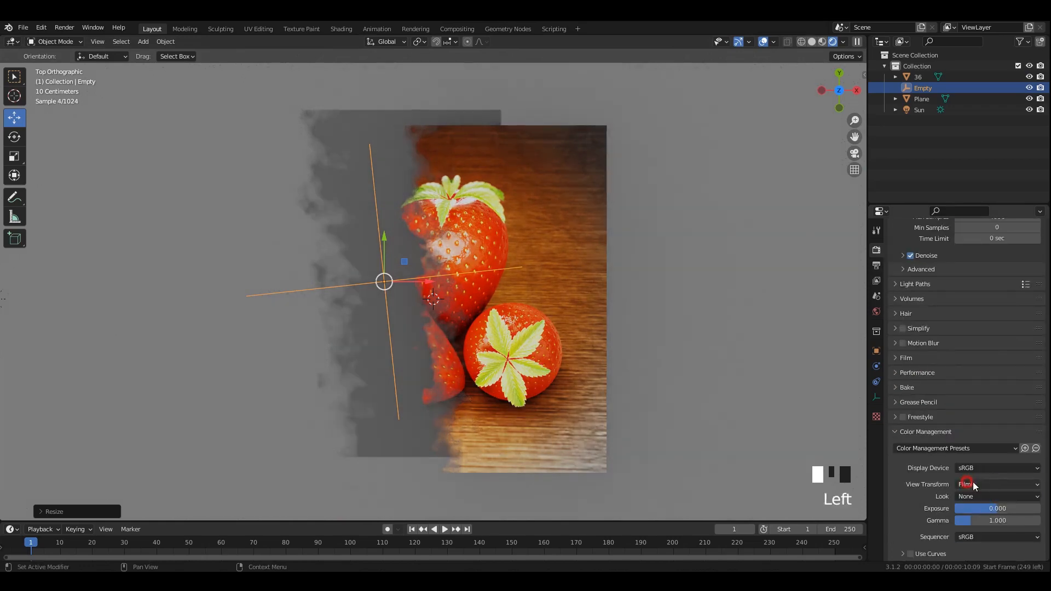
# Slide the Empty along the X axis to preview the dissolve and its shadow in Cycles from above and at an angle
pyautogui.moveTo(420, 283); pyautogui.dragTo(402, 282)
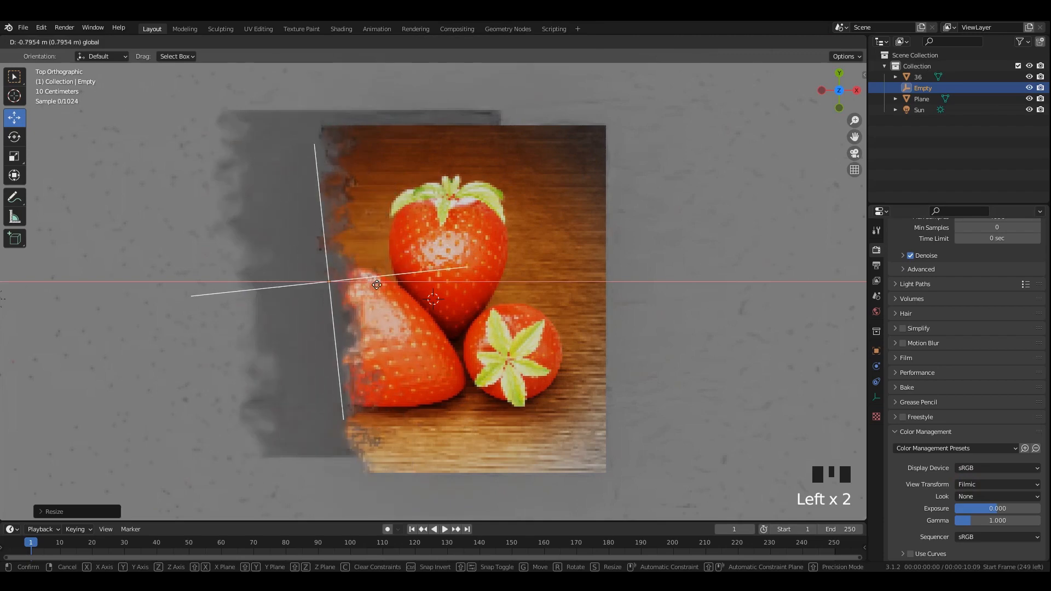
pyautogui.click(384, 282)
pyautogui.keyDown('alt'); pyautogui.moveTo(394, 285); pyautogui.dragTo(472, 307, button='middle'); pyautogui.keyUp('alt')
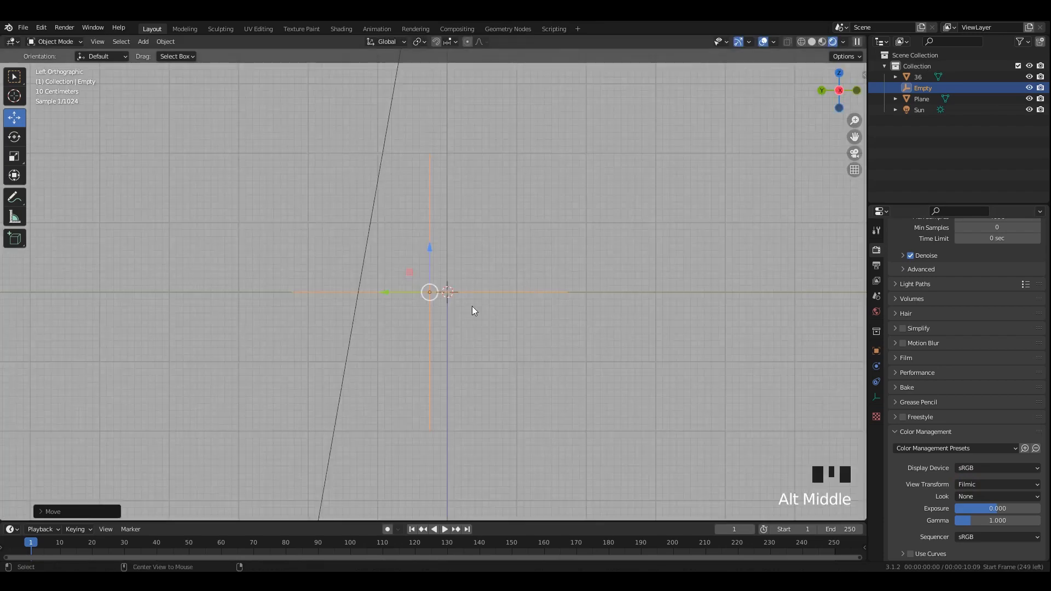
pyautogui.scroll(1, 554, 323)
pyautogui.keyDown('alt'); pyautogui.moveTo(542, 291); pyautogui.dragTo(528, 268, button='middle'); pyautogui.keyUp('alt')
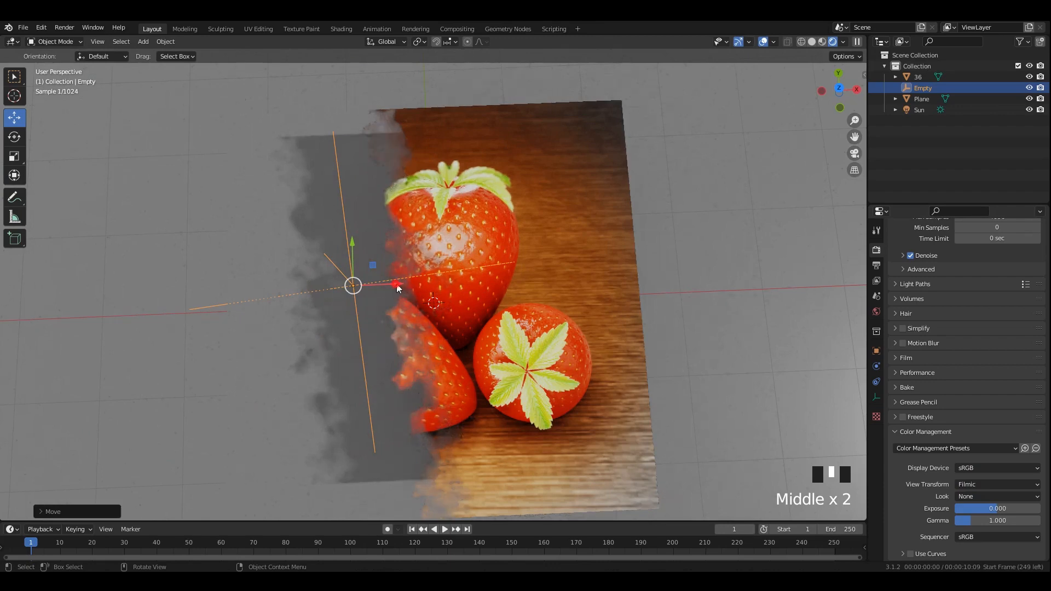
pyautogui.moveTo(405, 285); pyautogui.dragTo(359, 274)
# Switch the render engine back to Eevee
pyautogui.scroll(-1, 635, 334)
pyautogui.scroll(10, 985, 265)
pyautogui.click(985, 248)
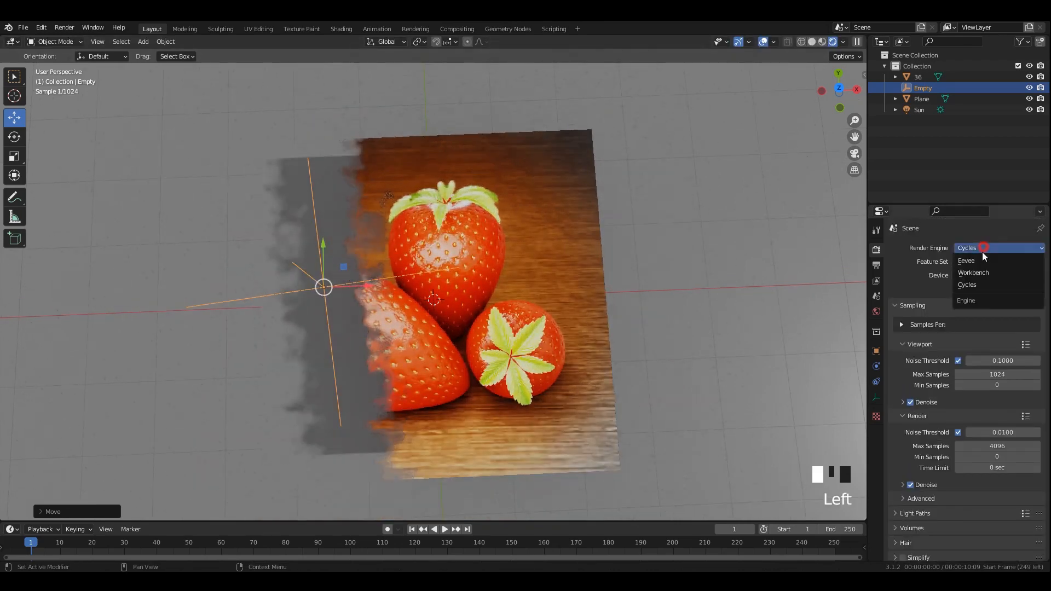
pyautogui.click(985, 260)
# Slide the Empty along the X axis and scale it down along its own X axis to sharpen the dissolve edge
pyautogui.moveTo(356, 287); pyautogui.dragTo(383, 285)
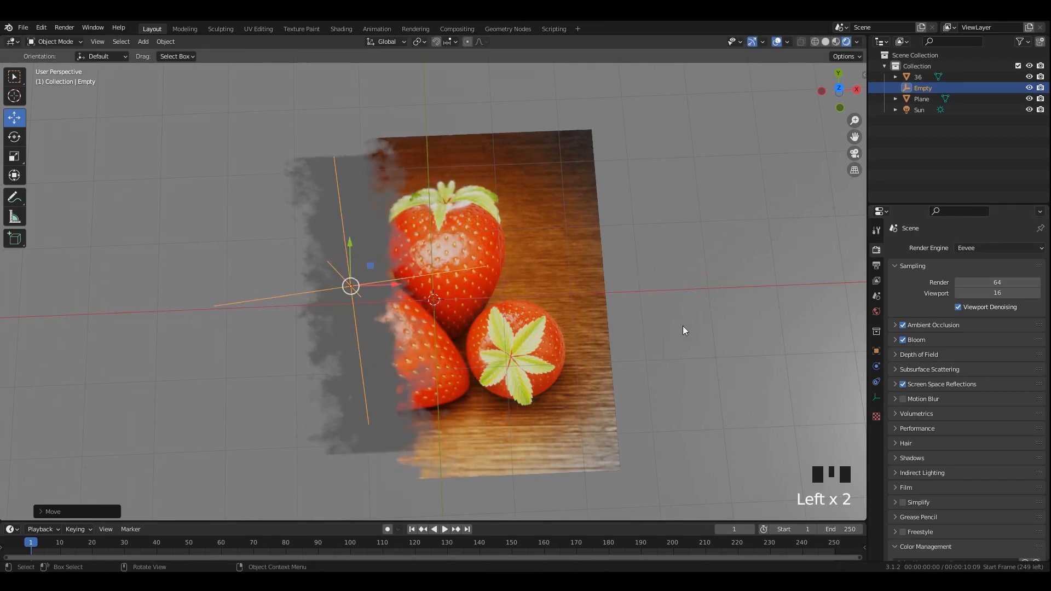
pyautogui.press('s')
pyautogui.click(387, 285)
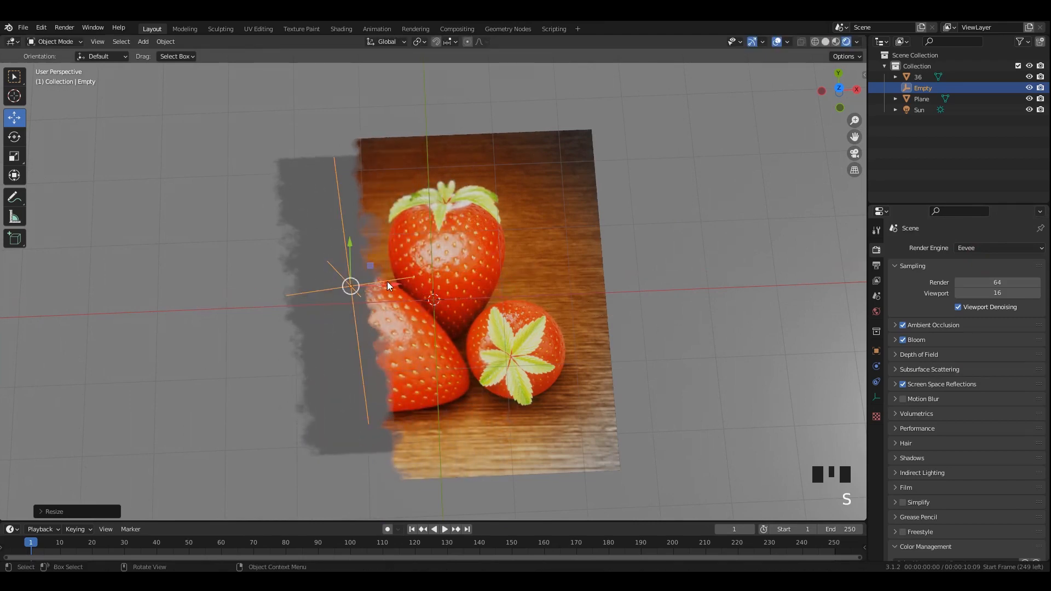
pyautogui.moveTo(387, 285)
pyautogui.mouseDown()
pyautogui.moveTo(506, 279)
pyautogui.moveTo(403, 283)
pyautogui.mouseUp()
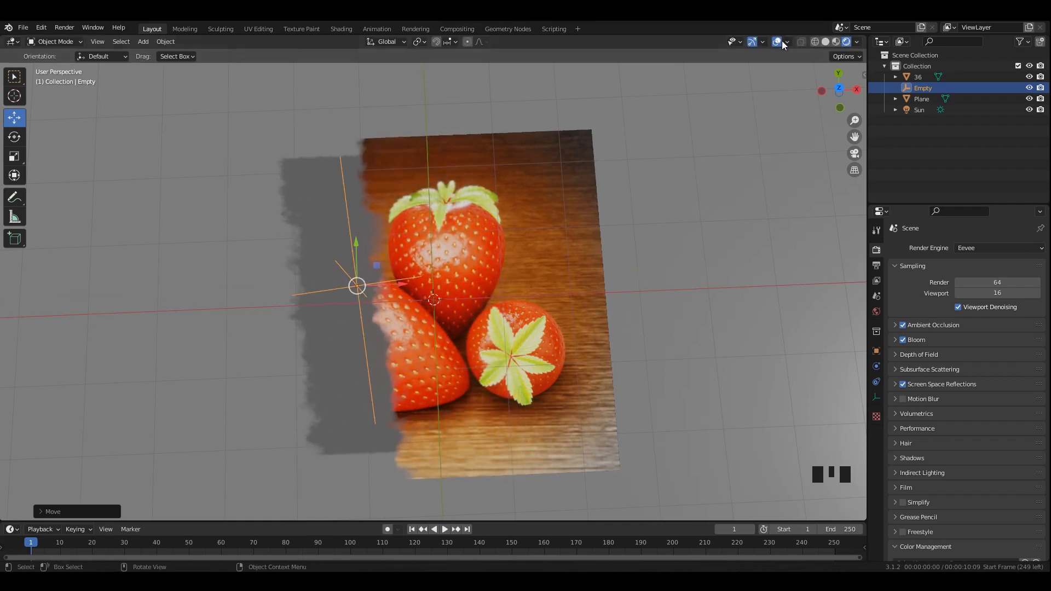
# Hide the viewport gizmos and overlays and view the dissolving image with its shadow from an angle
pyautogui.click(752, 42)
pyautogui.click(776, 41)
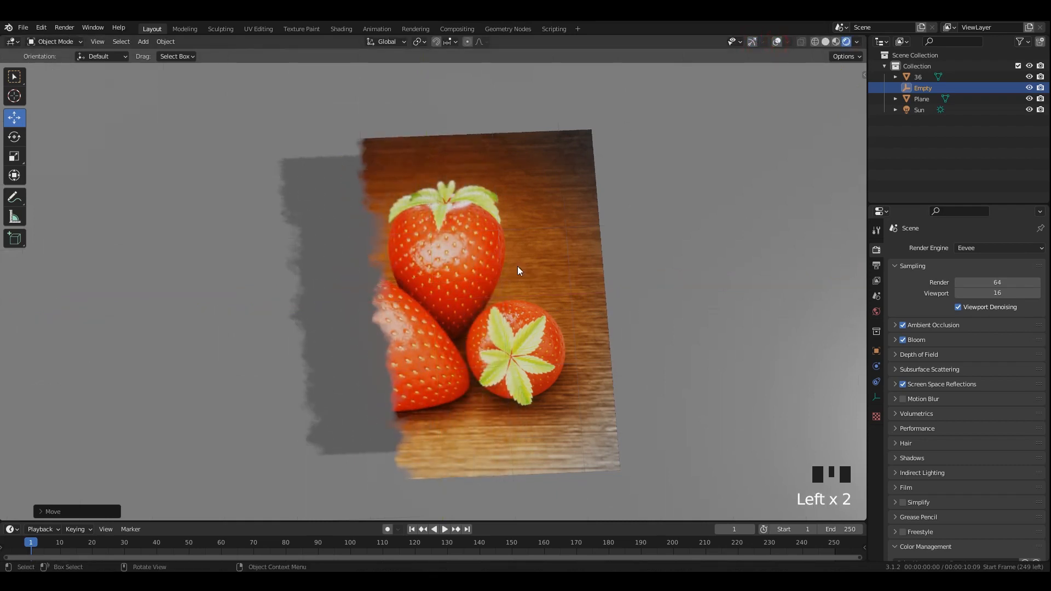
pyautogui.moveTo(520, 271); pyautogui.dragTo(512, 228, button='middle')
pyautogui.scroll(-2, 473, 173)
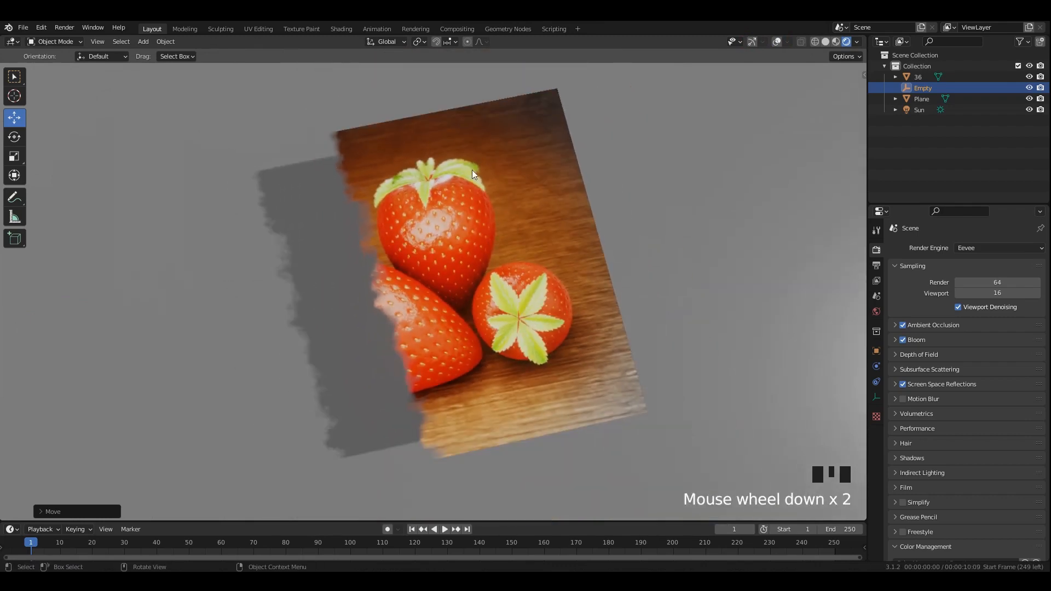